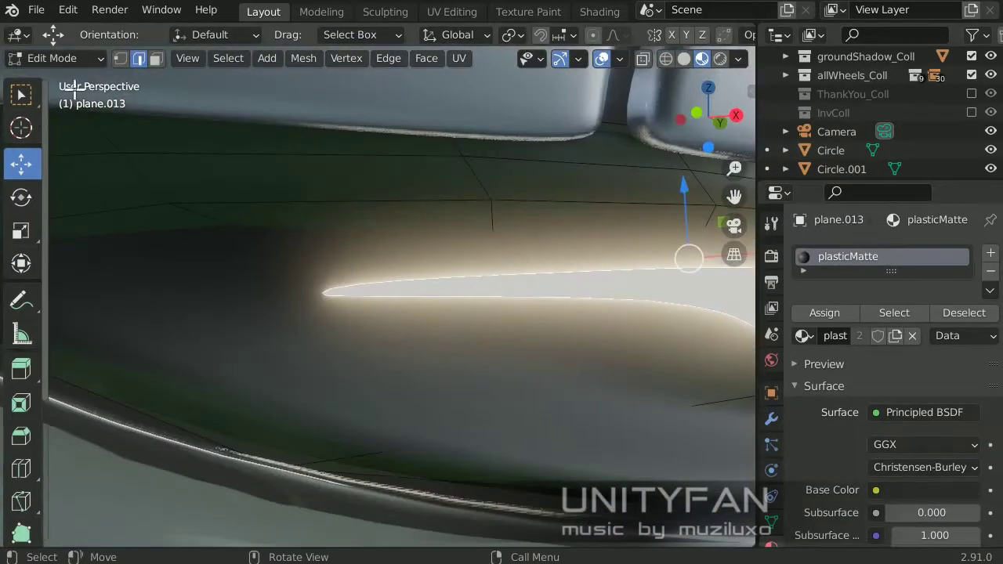
Knife-cut a new edge line across the headlight mesh Plane.013
mouse_move(75, 88)
middle_down()
mouse_move(240, 329)
mouse_move(141, 383)
mouse_move(329, 289)
mouse_move(301, 303)
mouse_move(565, 284)
middle_up()
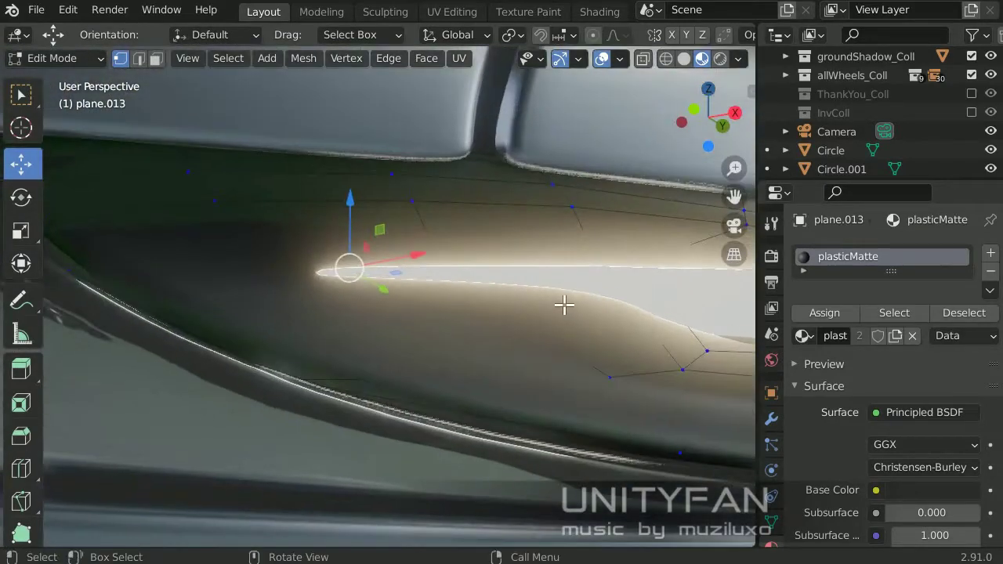
key(k)
middle_drag(205, 274, 245, 339)
key(Escape)
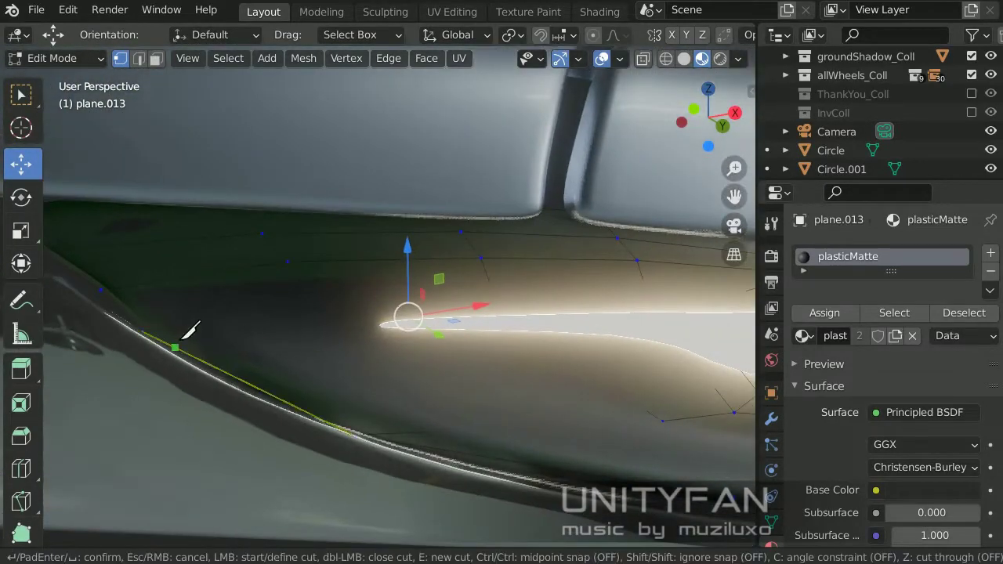
click(182, 338)
shift+middle_drag(489, 347, 392, 353)
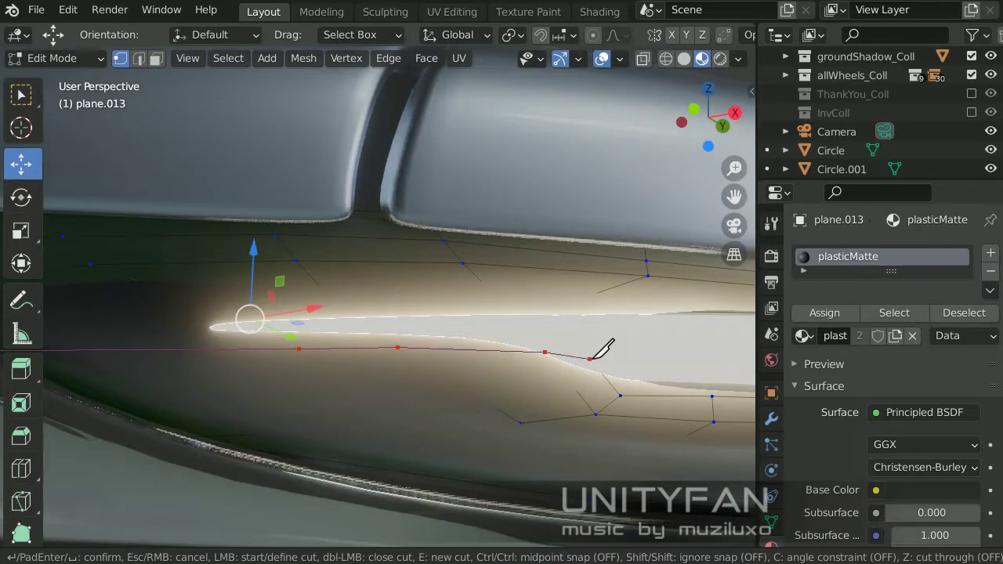
key(Return)
mouse_move(118, 236)
middle_down()
mouse_move(325, 358)
mouse_move(609, 361)
middle_up()
Nudge the new cut's vertices, Y-locked, to follow the headlight contour
click(530, 355)
mouse_move(530, 355)
middle_down()
mouse_move(556, 347)
mouse_move(428, 355)
middle_up()
click(341, 340)
mouse_move(341, 340)
middle_down()
mouse_move(412, 353)
mouse_move(344, 413)
middle_up()
mouse_move(444, 427)
middle_down()
mouse_move(455, 329)
mouse_move(393, 288)
middle_up()
key(g)
key(y)
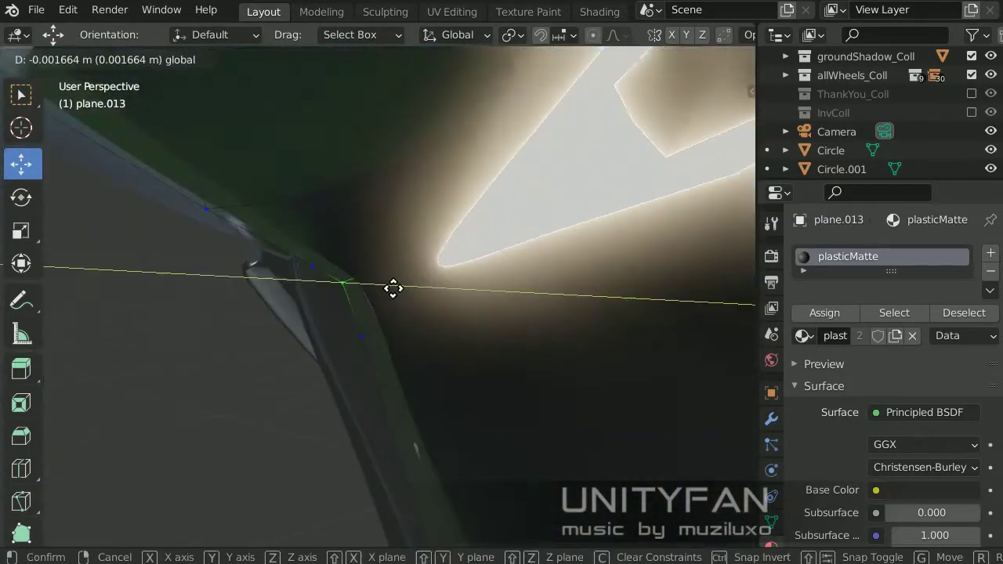
mouse_move(386, 327)
middle_down()
mouse_move(432, 350)
mouse_move(448, 292)
middle_up()
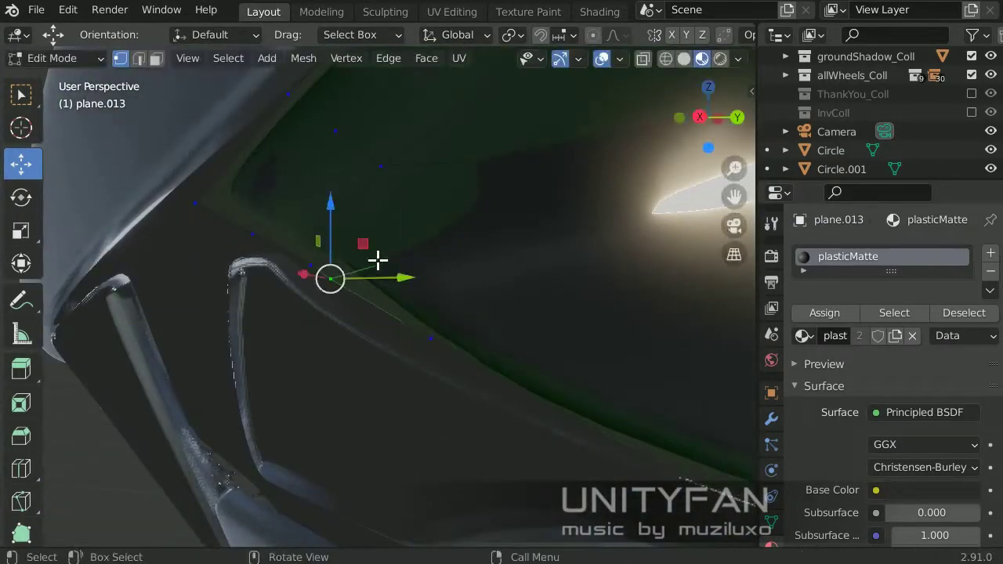
mouse_move(339, 235)
middle_down()
mouse_move(634, 321)
mouse_move(545, 332)
middle_up()
Slide a vertex along X to hug the glowing headlight strip, then exit Edit Mode
key(g)
key(x)
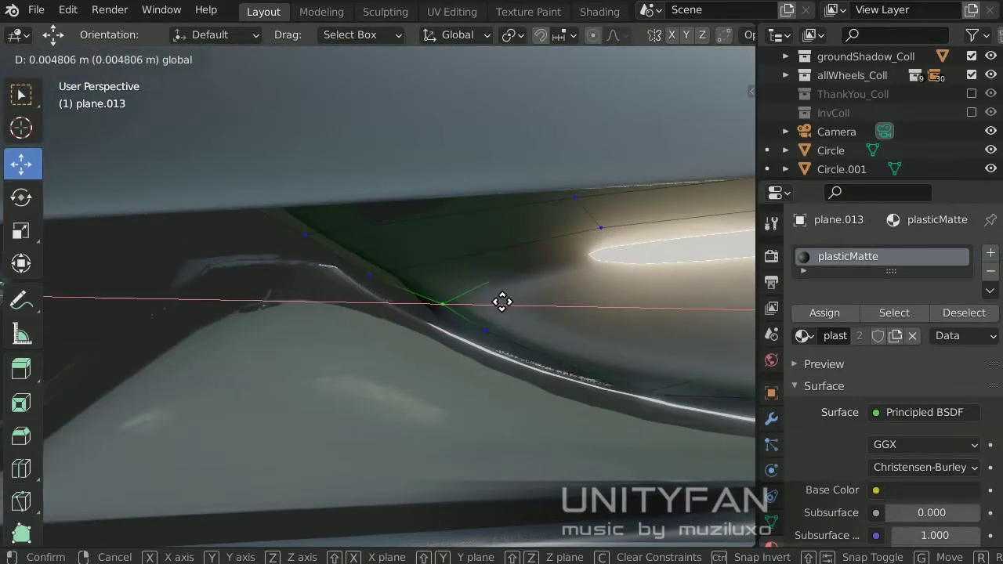
click(503, 302)
key(Tab)
mouse_move(503, 301)
middle_down()
mouse_move(607, 365)
mouse_move(440, 316)
middle_up()
scroll(540, 371, down, 3)
scroll(363, 291, up, 5)
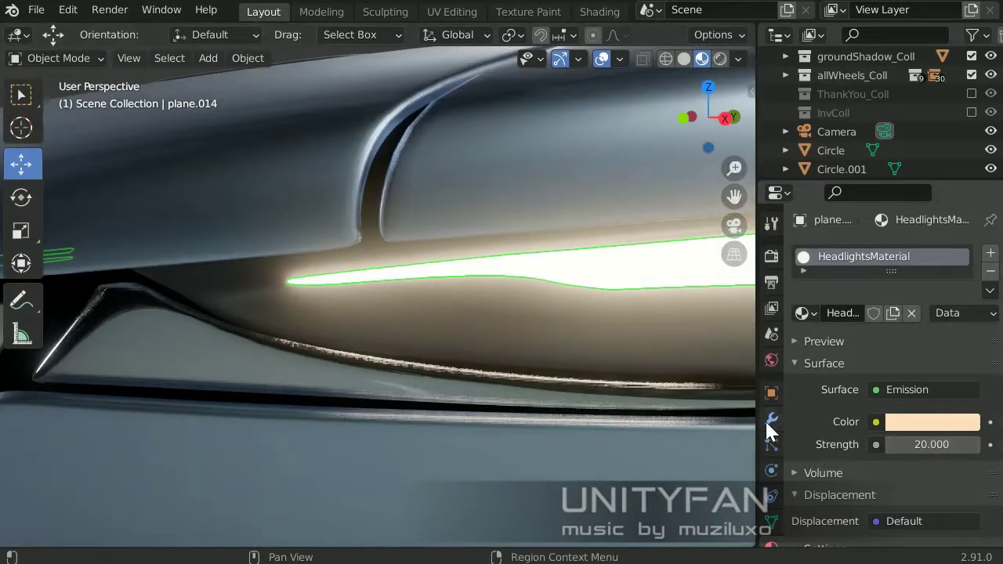
Switch to edge select and dissolve the extra edge on headlight strip plane.014
scroll(627, 376, down, 3)
mouse_move(627, 377)
middle_down()
mouse_move(492, 319)
mouse_move(459, 317)
middle_up()
scroll(458, 316, up, 5)
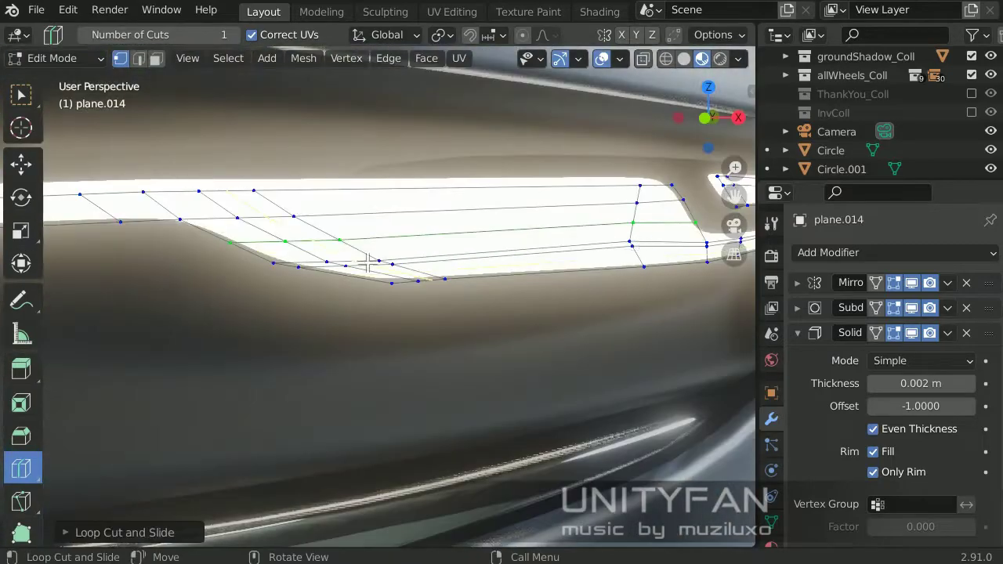
scroll(417, 212, up, 3)
key(2)
click(498, 366)
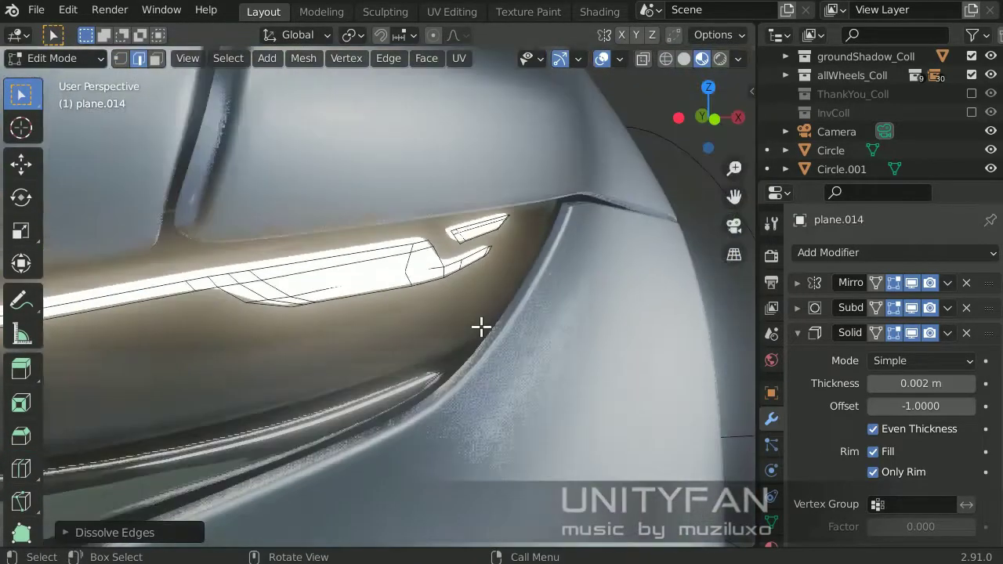
Reposition the strip's vertices into a tapered shape and exit Edit Mode
click(120, 58)
key(g)
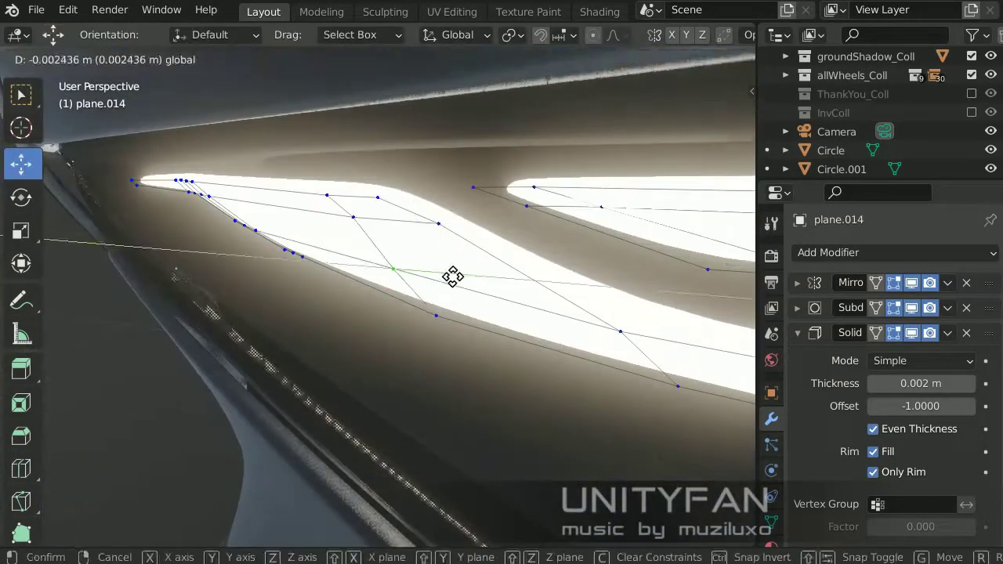
click(453, 276)
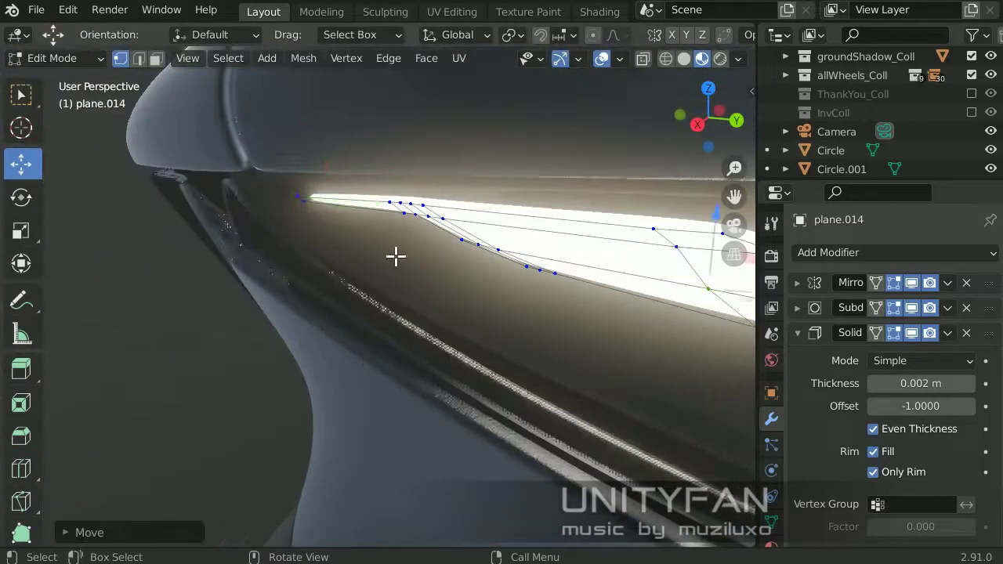
click(382, 200)
click(345, 256)
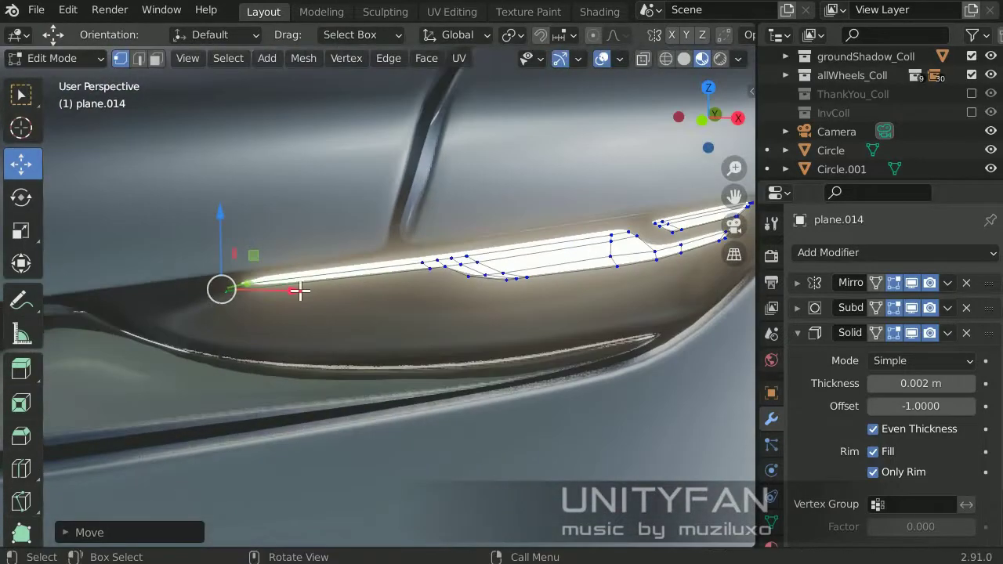
middle_drag(298, 287, 380, 392)
click(622, 308)
key(Tab)
Select the red tail light strip plane.010, then the rear light pieces Plane.007
middle_drag(549, 381, 573, 347)
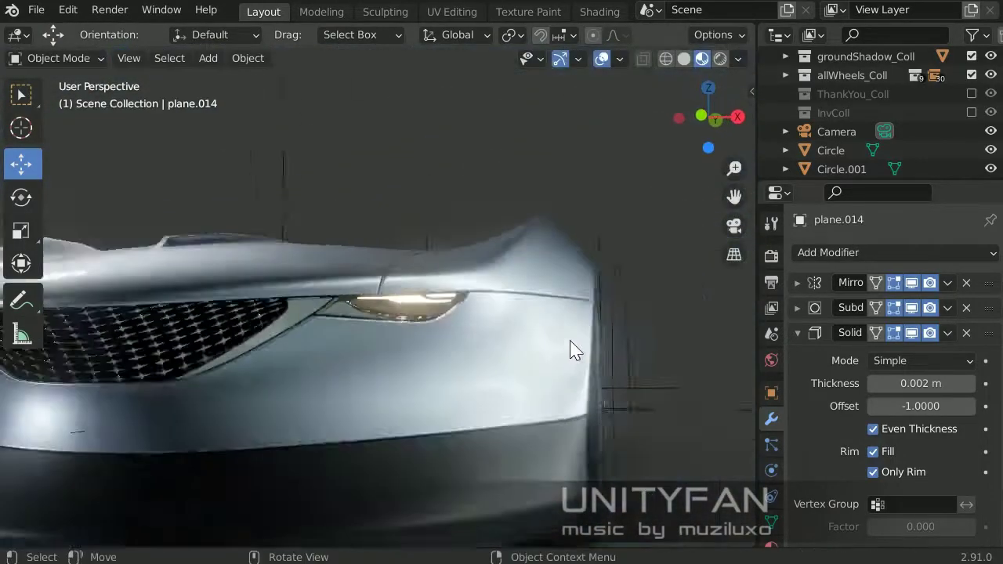
scroll(477, 320, down, 3)
scroll(447, 336, up, 2)
scroll(447, 335, down, 4)
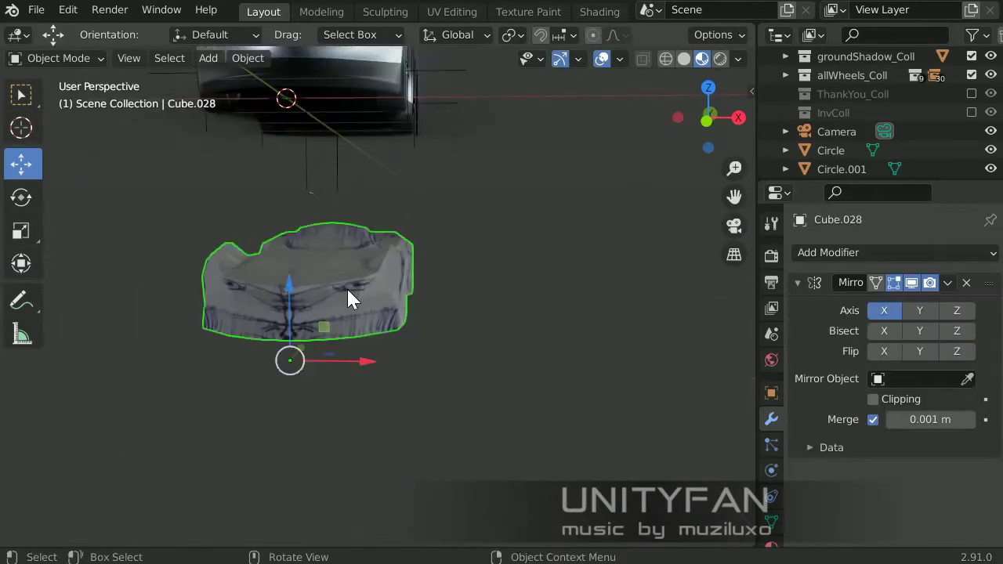
middle_drag(347, 287, 334, 400)
scroll(404, 380, up, 2)
middle_drag(404, 380, 486, 340)
scroll(486, 340, up, 2)
click(489, 337)
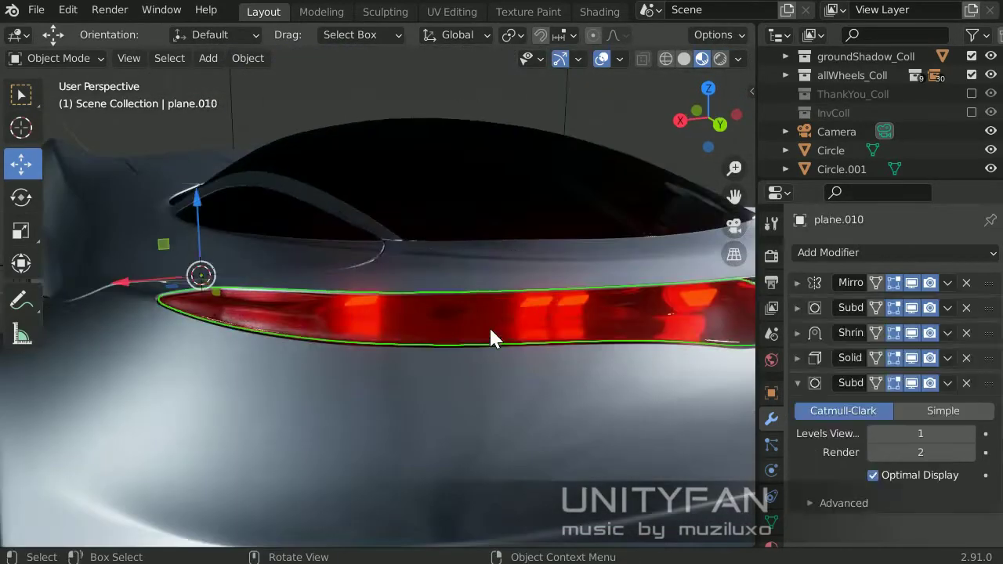
click(491, 329)
scroll(538, 314, down, 3)
middle_drag(538, 314, 540, 322)
Enter Edit Mode on Plane.007, cancel a trial move, and return to Object Mode
key(Tab)
scroll(298, 170, up, 4)
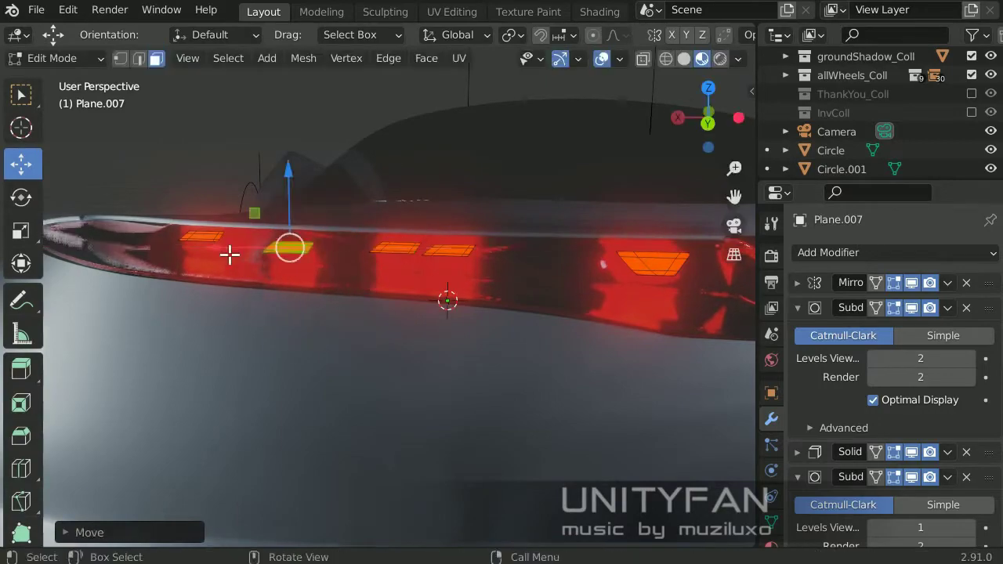
key(g)
key(Escape)
key(Tab)
middle_drag(313, 280, 281, 282)
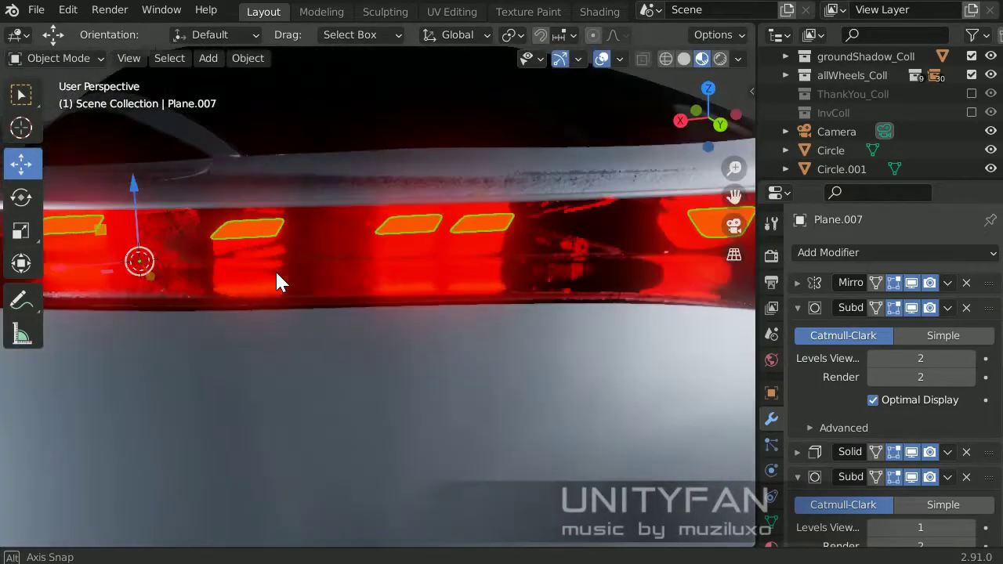
scroll(337, 264, down, 3)
middle_drag(394, 257, 470, 227)
Switch the viewport to Solid shading and enter Edit Mode on a light piece
click(684, 58)
scroll(340, 244, up, 3)
scroll(392, 247, up, 1)
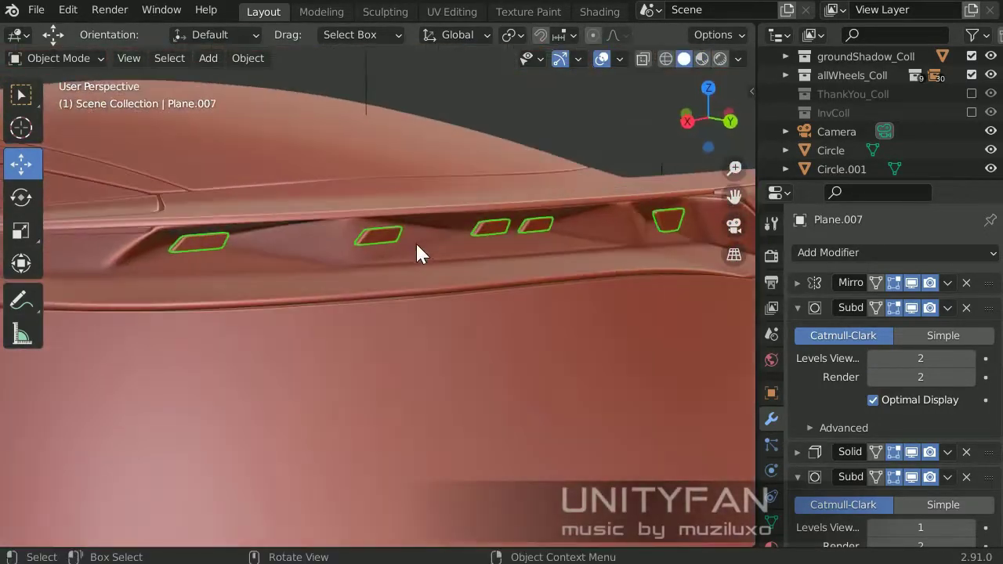
key(Tab)
scroll(383, 230, up, 3)
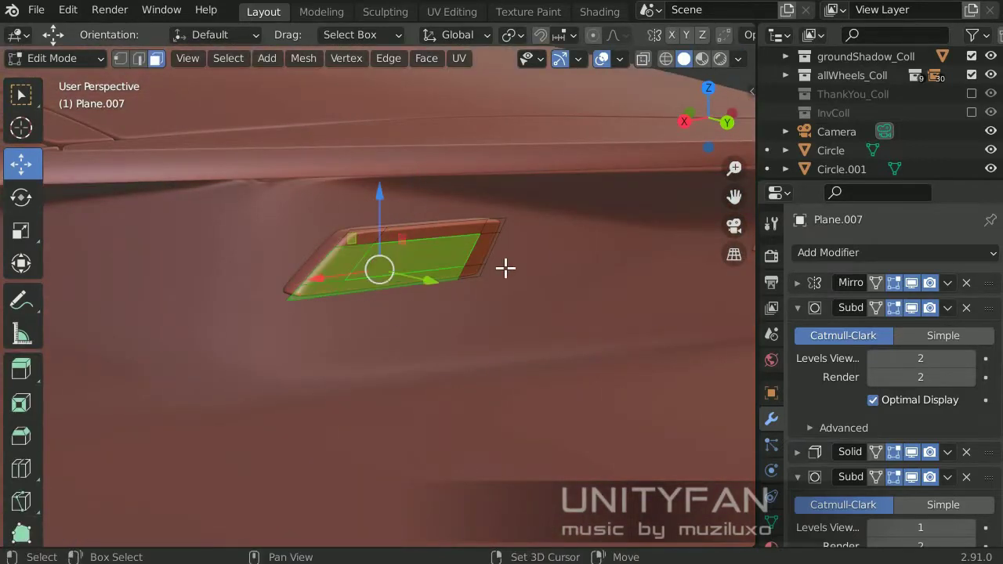
scroll(412, 184, down, 2)
Select body panel Plane.006 and set its viewport subdivision level to 1
key(Tab)
click(513, 314)
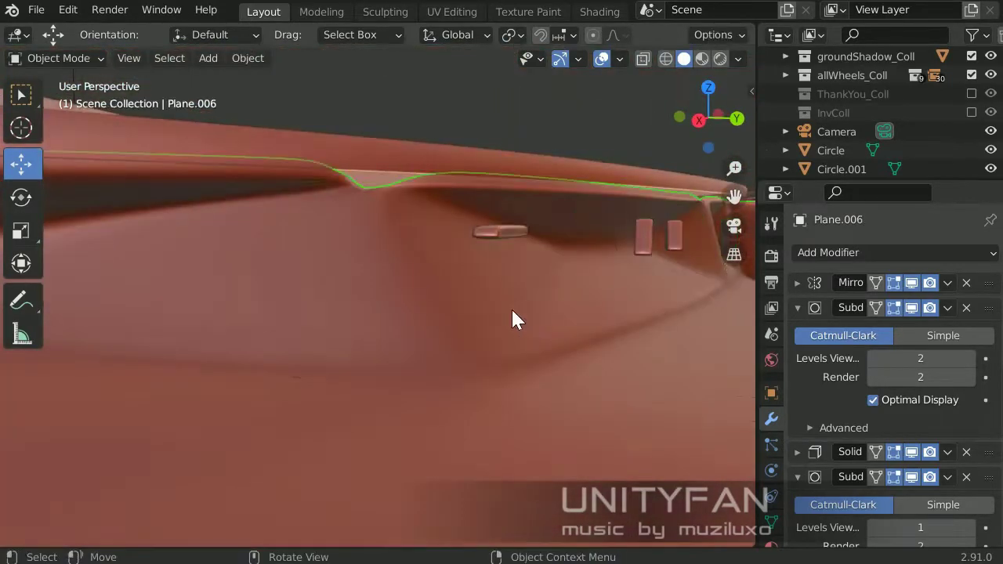
key(Tab)
mouse_move(513, 314)
middle_down()
mouse_move(454, 264)
mouse_move(472, 284)
mouse_move(371, 244)
mouse_move(265, 272)
mouse_move(481, 316)
middle_up()
scroll(454, 263, down, 2)
click(874, 358)
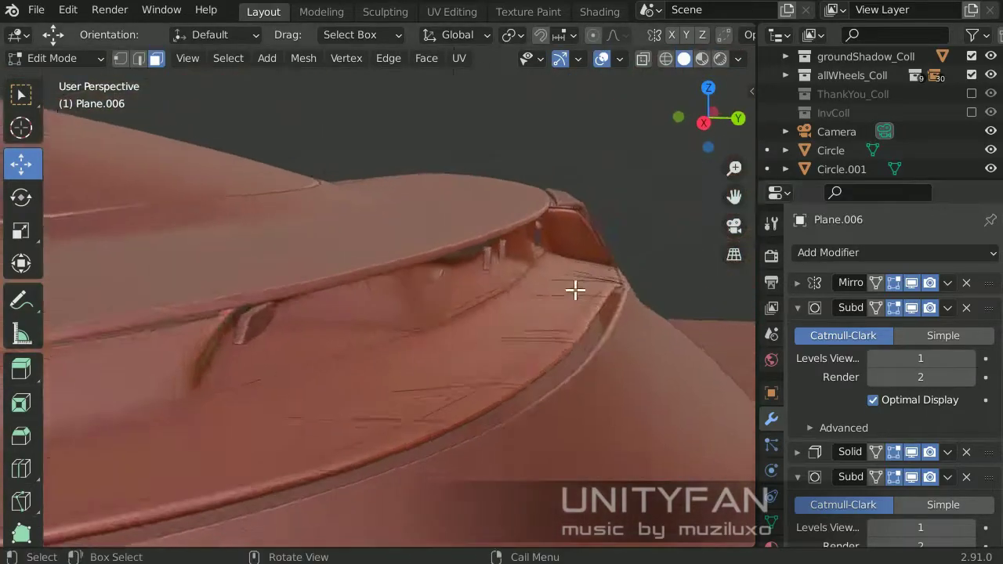
Select an edge path along Plane.006 and move it to reshape the panel
middle_drag(575, 287, 517, 318)
click(572, 338)
mouse_move(572, 338)
middle_down()
mouse_move(515, 363)
mouse_move(510, 274)
middle_up()
middle_drag(705, 259, 252, 263)
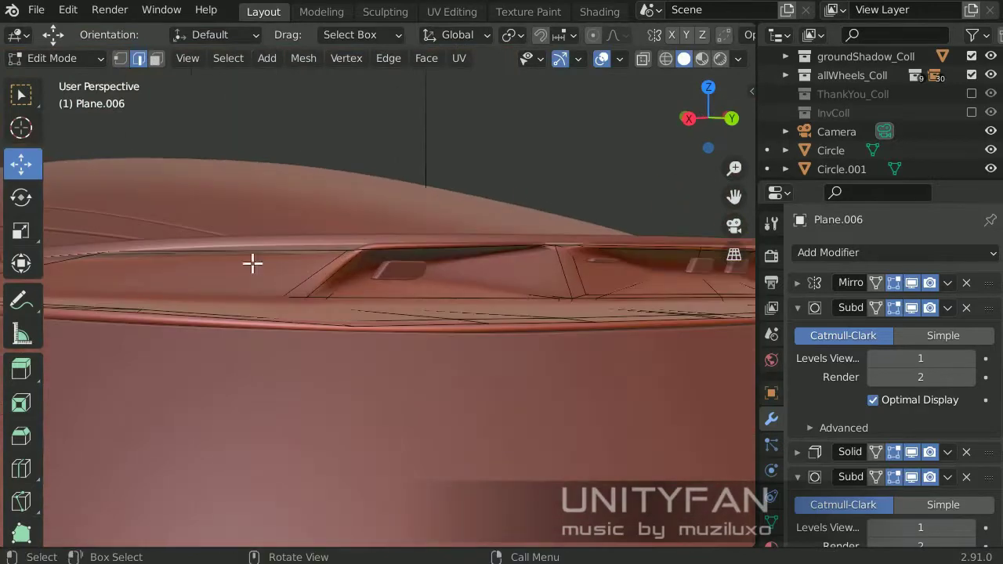
ctrl+click(358, 236)
mouse_move(358, 236)
middle_down()
mouse_move(311, 264)
mouse_move(418, 219)
mouse_move(501, 288)
middle_up()
key(g)
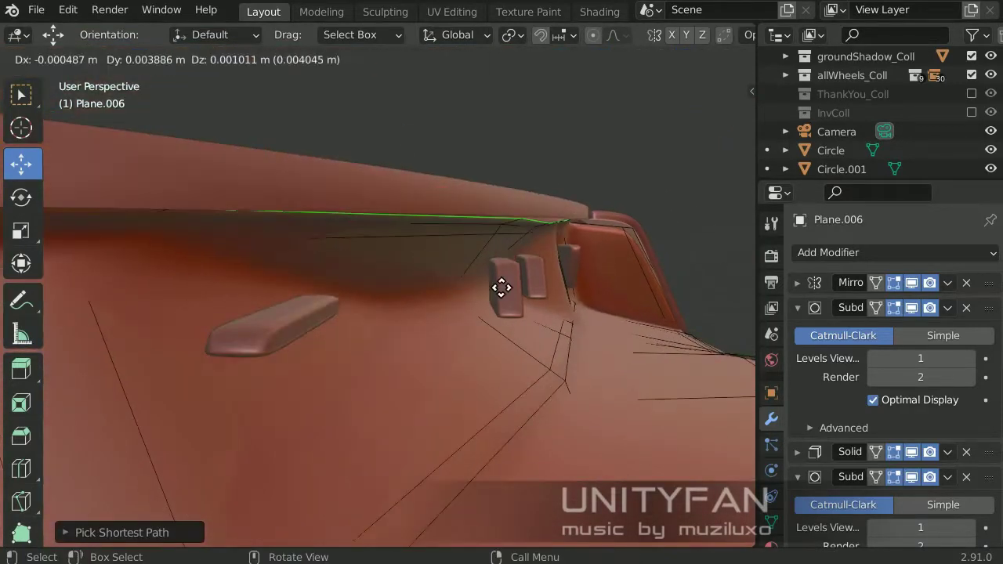
click(468, 182)
mouse_move(468, 182)
middle_down()
mouse_move(280, 251)
mouse_move(392, 200)
mouse_move(468, 227)
middle_up()
mouse_move(460, 112)
middle_down()
mouse_move(353, 159)
mouse_move(463, 349)
mouse_move(524, 300)
mouse_move(477, 228)
middle_up()
Keep repositioning the panel's geometry around the side intake
click(533, 204)
mouse_move(533, 204)
middle_down()
mouse_move(348, 240)
mouse_move(535, 294)
middle_up()
mouse_move(583, 332)
middle_down()
mouse_move(418, 273)
mouse_move(420, 250)
middle_up()
click(504, 339)
mouse_move(503, 339)
middle_down()
mouse_move(476, 428)
mouse_move(300, 271)
middle_up()
click(294, 216)
mouse_move(294, 216)
middle_down()
mouse_move(497, 291)
mouse_move(287, 302)
mouse_move(373, 222)
middle_up()
mouse_move(337, 263)
middle_down()
mouse_move(539, 309)
mouse_move(316, 340)
mouse_move(148, 108)
middle_up()
click(517, 286)
key(g)
click(316, 340)
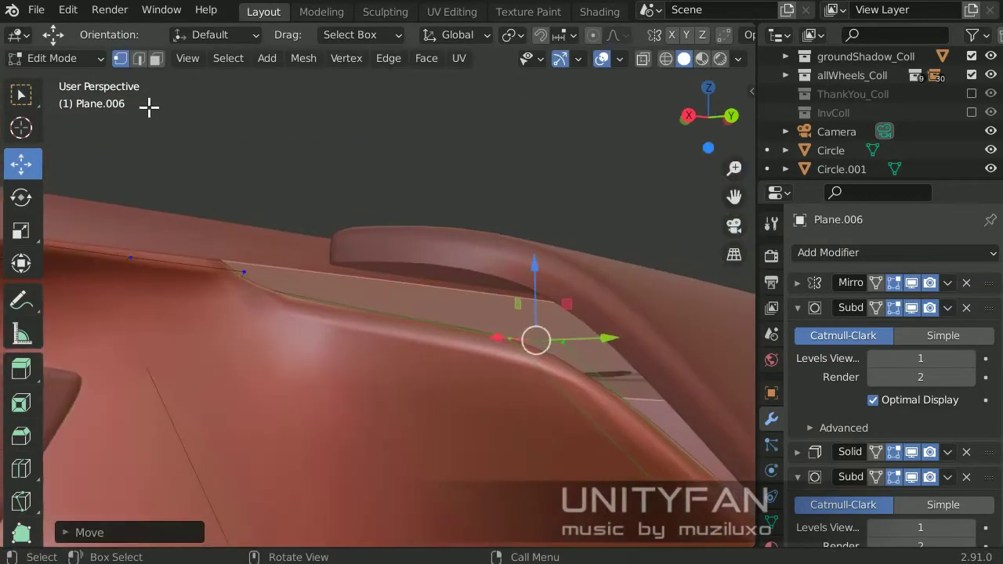
Extrude an edge path along the panel edge and move it along Y
ctrl+click(411, 312)
middle_drag(337, 325, 471, 338)
click(433, 214)
middle_drag(433, 214, 468, 282)
key(g)
key(y)
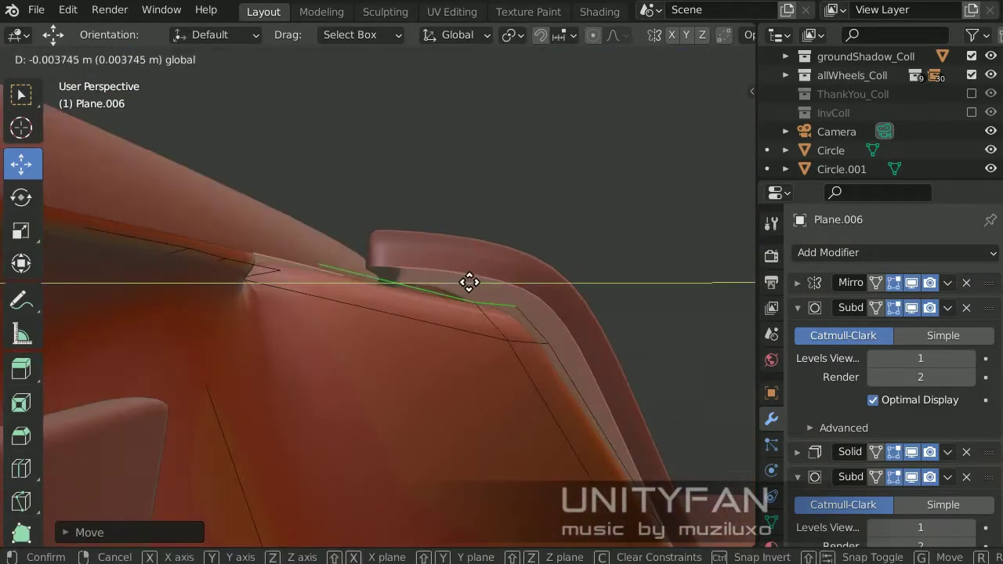
mouse_move(485, 318)
middle_down()
mouse_move(544, 269)
mouse_move(410, 314)
mouse_move(439, 276)
middle_up()
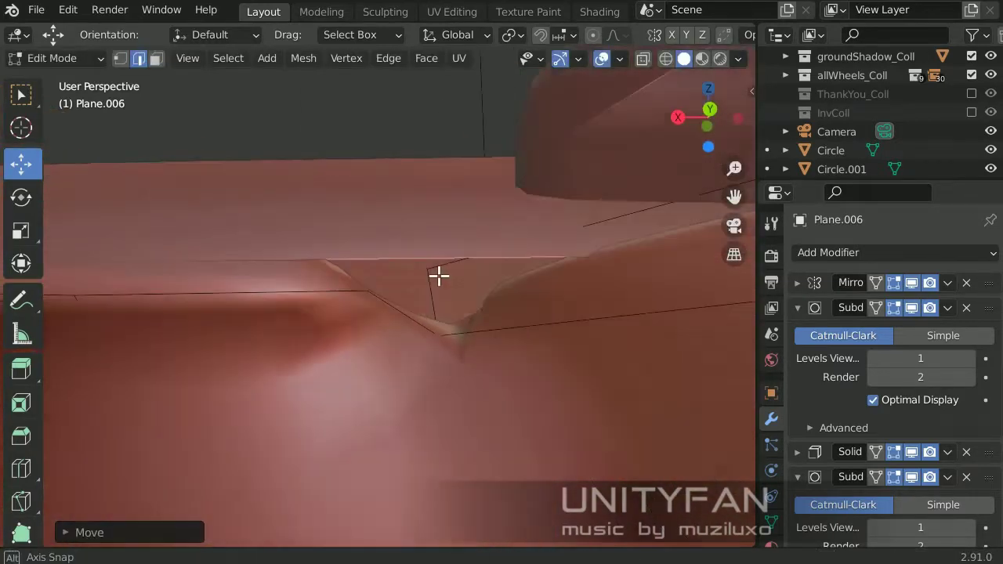
Merge the corner vertices, nudge them into place, and exit Edit Mode
click(376, 365)
mouse_move(375, 364)
middle_down()
mouse_move(468, 418)
mouse_move(446, 379)
mouse_move(481, 332)
mouse_move(537, 399)
mouse_move(425, 358)
mouse_move(441, 390)
mouse_move(374, 416)
mouse_move(486, 399)
middle_up()
key(g)
click(474, 343)
key(Tab)
click(441, 390)
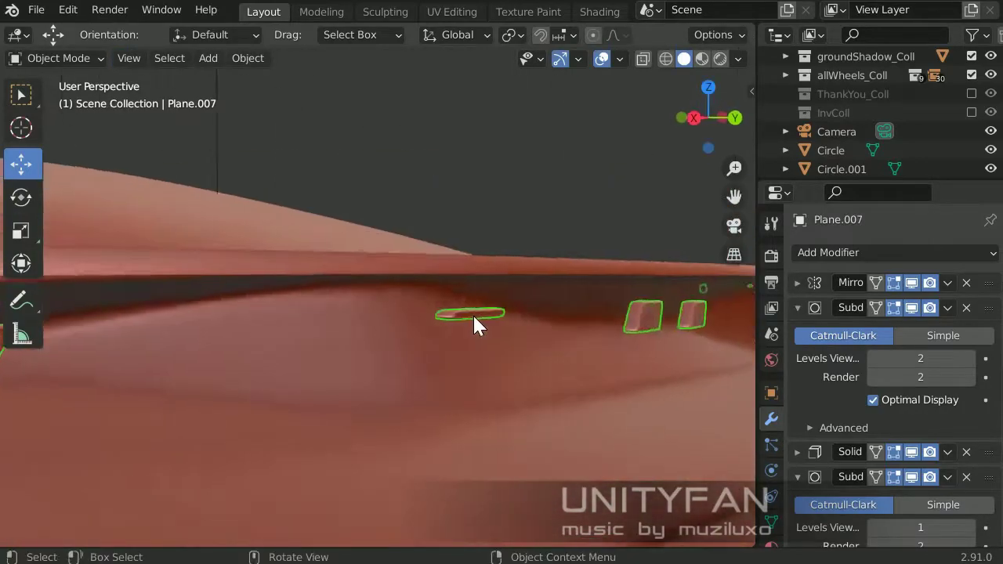
Set Plane.007's viewport subdivision level to 1 and enter Edit Mode
middle_drag(474, 318, 548, 337)
click(872, 358)
mouse_move(439, 337)
middle_down()
mouse_move(348, 354)
mouse_move(410, 435)
mouse_move(164, 74)
middle_up()
key(Tab)
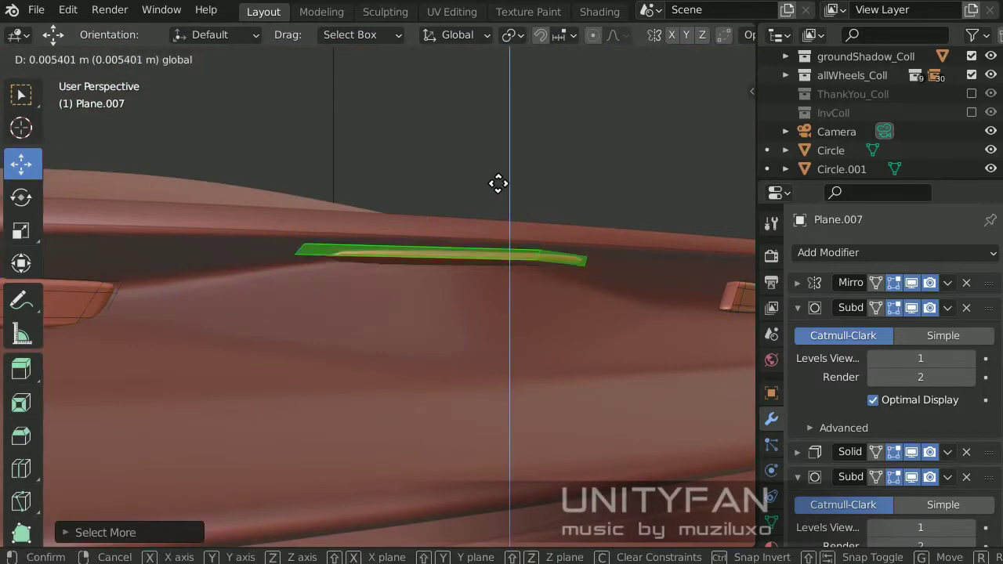
Move the thin side strip along the X axis
click(498, 184)
middle_drag(499, 184, 396, 322)
mouse_move(443, 280)
middle_down()
mouse_move(489, 352)
mouse_move(488, 320)
mouse_move(421, 269)
mouse_move(508, 242)
mouse_move(423, 218)
mouse_move(332, 253)
mouse_move(362, 276)
mouse_move(459, 271)
mouse_move(333, 259)
mouse_move(432, 311)
mouse_move(441, 374)
mouse_move(431, 353)
mouse_move(345, 369)
mouse_move(509, 327)
mouse_move(489, 280)
mouse_move(504, 352)
mouse_move(379, 292)
mouse_move(607, 314)
mouse_move(562, 287)
mouse_move(327, 285)
mouse_move(393, 282)
middle_up()
key(g)
key(x)
click(366, 280)
Cancel a free move and dissolve the strip's extra edge
key(g)
drag(394, 282, 393, 282)
mouse_move(394, 282)
middle_down()
mouse_move(446, 314)
mouse_move(596, 298)
mouse_move(399, 298)
middle_up()
key(g)
key(x)
key(Escape)
key(x)
click(412, 431)
mouse_move(411, 430)
middle_down()
mouse_move(510, 389)
mouse_move(438, 317)
middle_up()
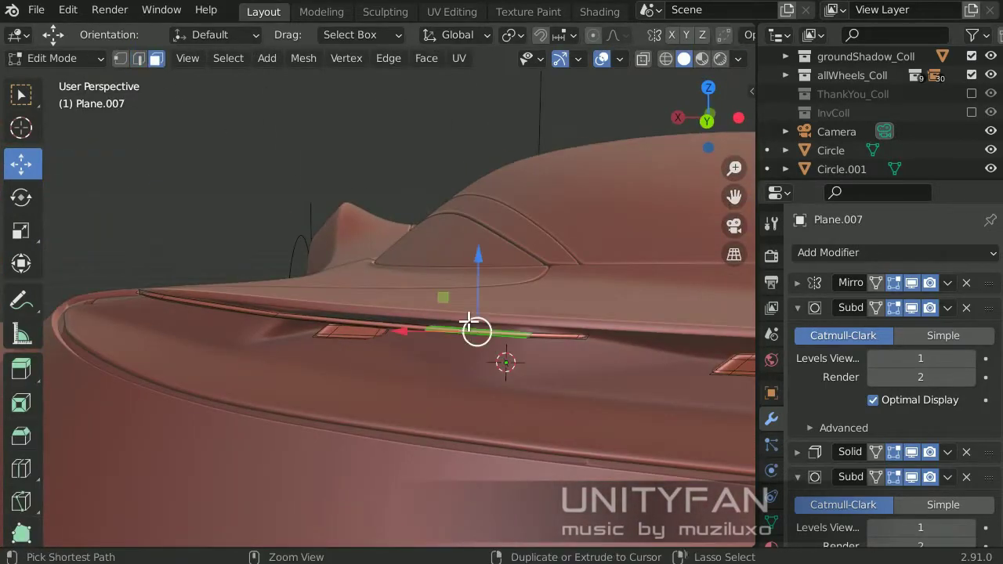
Move the rear strip Plane.011's selected vertices with a Shift+Z plane-locked move
key(Tab)
scroll(885, 437, down, 2)
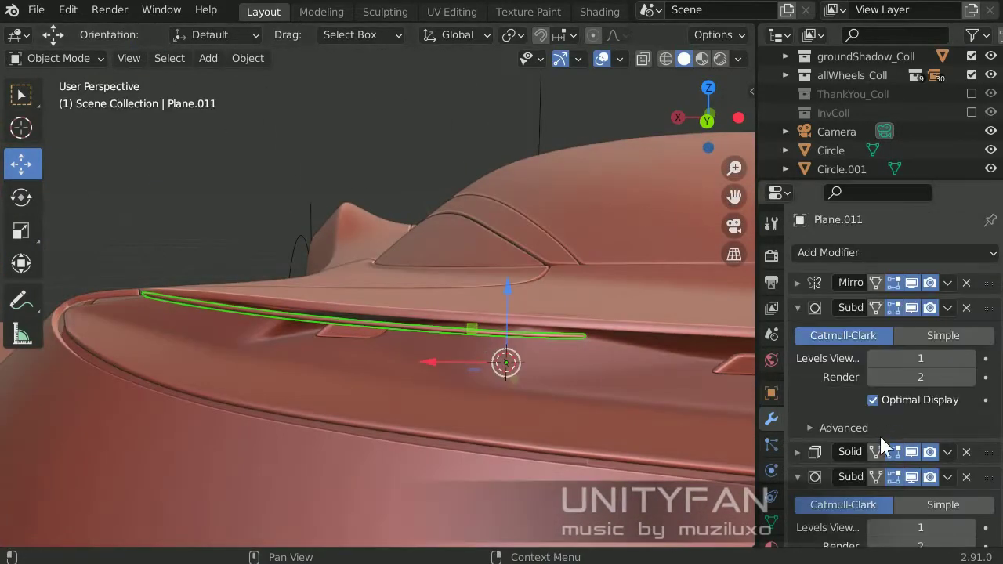
mouse_move(548, 329)
middle_down()
mouse_move(429, 283)
mouse_move(291, 352)
middle_up()
key(Tab)
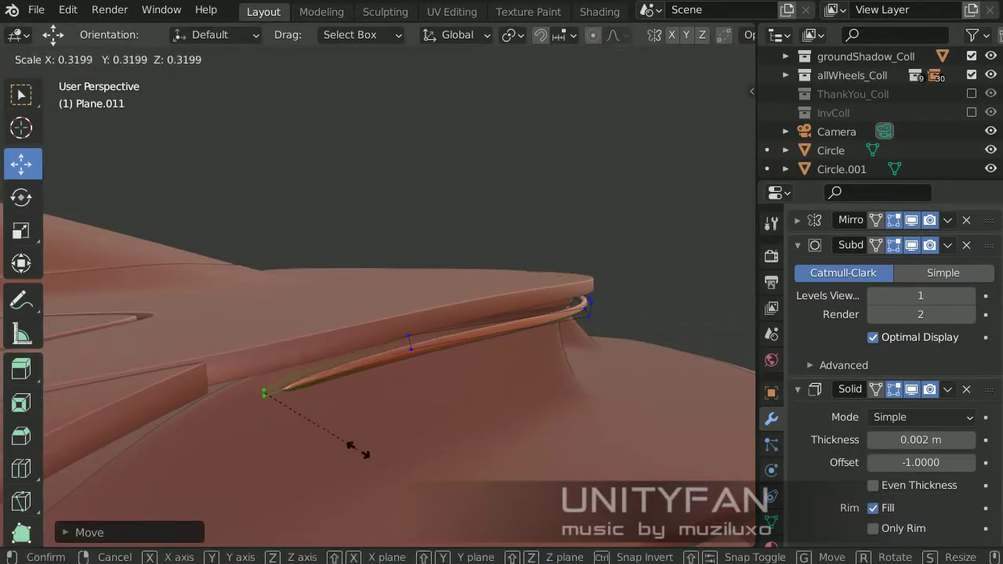
click(408, 299)
mouse_move(408, 300)
middle_down()
mouse_move(383, 332)
mouse_move(379, 300)
mouse_move(497, 300)
mouse_move(622, 353)
mouse_move(466, 394)
mouse_move(616, 321)
mouse_move(333, 356)
mouse_move(426, 295)
middle_up()
key(g)
key(shift+z)
click(333, 355)
key(Tab)
Select body panel Plane.006 and shift its selected vertices along the Z axis
click(459, 336)
key(Tab)
mouse_move(459, 336)
middle_down()
mouse_move(519, 251)
mouse_move(511, 243)
mouse_move(512, 179)
mouse_move(560, 307)
mouse_move(469, 241)
mouse_move(512, 353)
middle_up()
key(g)
key(z)
click(512, 179)
key(Tab)
Revisit Plane.011's mesh, then return the viewport to Material Preview shading
click(262, 352)
key(Tab)
mouse_move(262, 352)
middle_down()
mouse_move(341, 352)
mouse_move(456, 380)
mouse_move(494, 352)
middle_up()
key(Tab)
key(z)
mouse_move(365, 393)
middle_down()
mouse_move(582, 394)
mouse_move(483, 388)
mouse_move(464, 455)
mouse_move(424, 374)
middle_up()
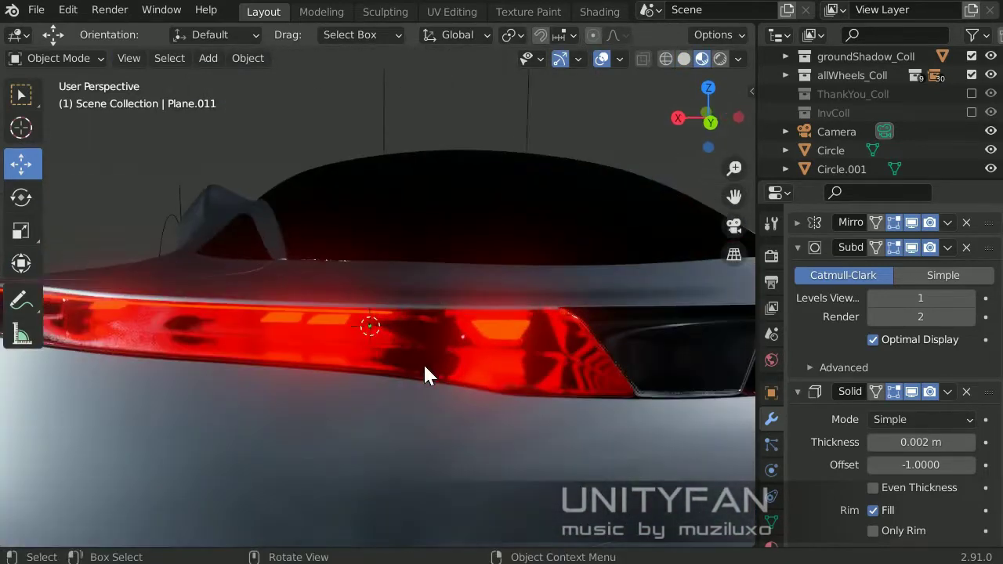
Set the tail-light lens material's Metallic to 0 and its Base Color to black
scroll(865, 419, down, 1)
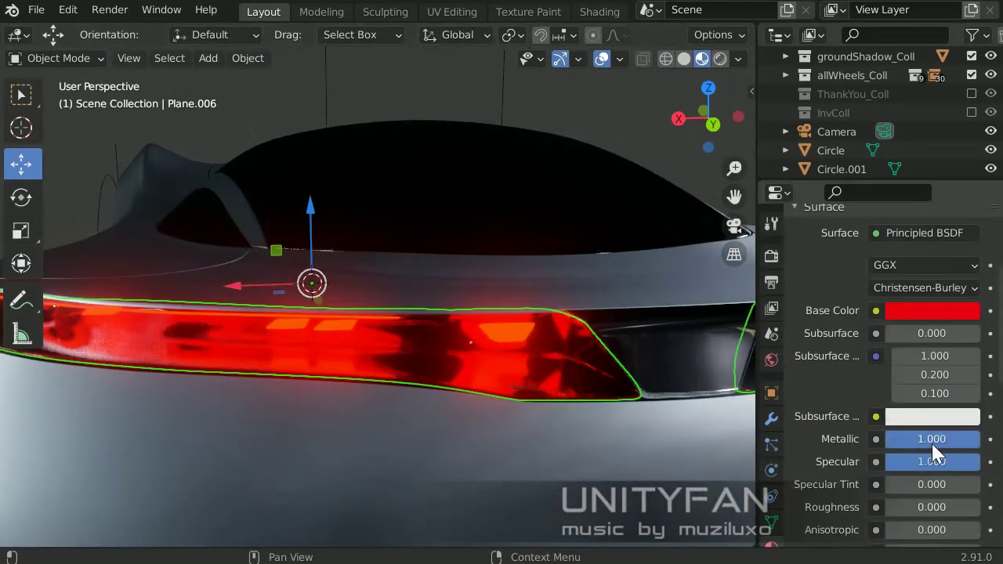
key(BackSpace)
middle_drag(729, 407, 595, 337)
click(932, 311)
drag(978, 94, 978, 179)
mouse_move(549, 306)
middle_down()
mouse_move(539, 296)
mouse_move(927, 318)
middle_up()
scroll(933, 445, down, 2)
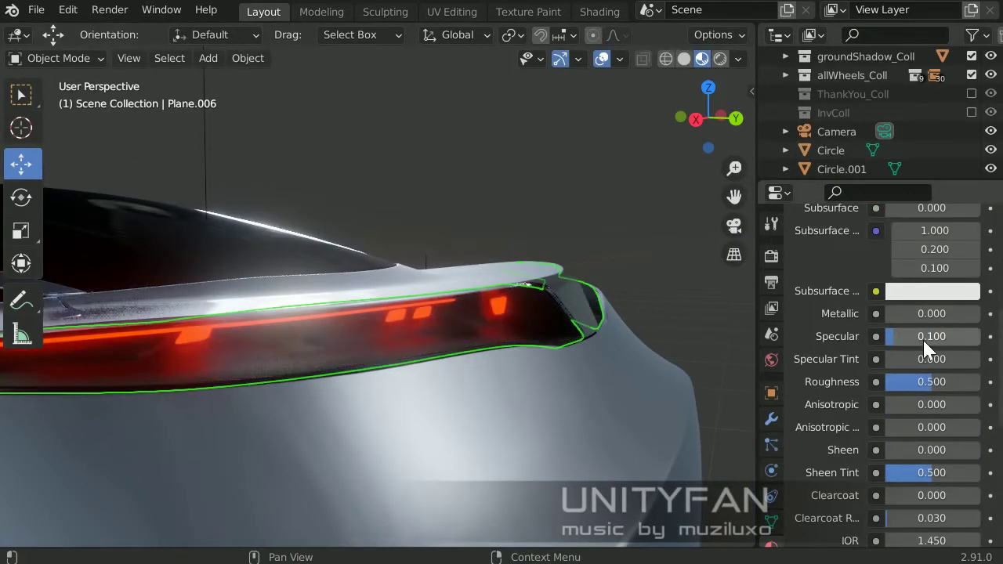
Select the thin glowing tail-light strip and enter its Edit Mode
mouse_move(927, 351)
middle_down()
mouse_move(519, 363)
mouse_move(437, 385)
mouse_move(251, 284)
mouse_move(262, 318)
mouse_move(612, 325)
mouse_move(491, 405)
mouse_move(336, 426)
mouse_move(477, 303)
mouse_move(446, 340)
mouse_move(504, 303)
middle_up()
click(251, 284)
key(Tab)
Switch from the dark lens back to the glowing strip Plane.011 in Edit Mode
click(428, 396)
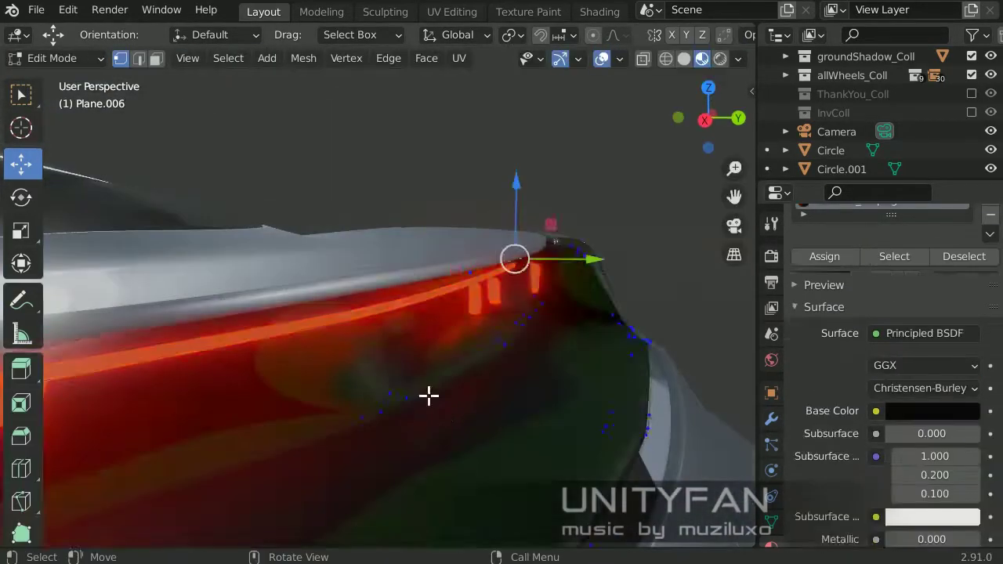
mouse_move(429, 396)
middle_down()
mouse_move(466, 293)
mouse_move(542, 371)
mouse_move(504, 272)
mouse_move(417, 410)
mouse_move(399, 411)
middle_up()
key(Tab)
click(466, 294)
key(Tab)
Reposition the strip's end vertices with G moves, then return to Object Mode
key(Escape)
middle_drag(494, 406, 484, 406)
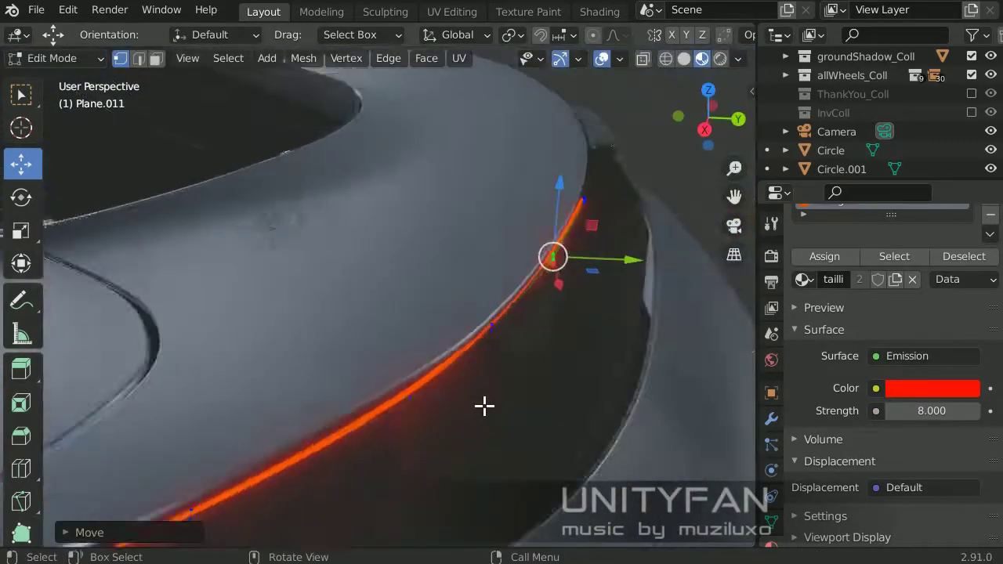
key(g)
key(Escape)
middle_drag(620, 338, 606, 350)
key(g)
key(Escape)
mouse_move(549, 269)
middle_down()
mouse_move(582, 264)
mouse_move(356, 271)
mouse_move(541, 345)
mouse_move(563, 325)
mouse_move(391, 321)
mouse_move(396, 221)
middle_up()
key(Tab)
scroll(541, 353, up, 3)
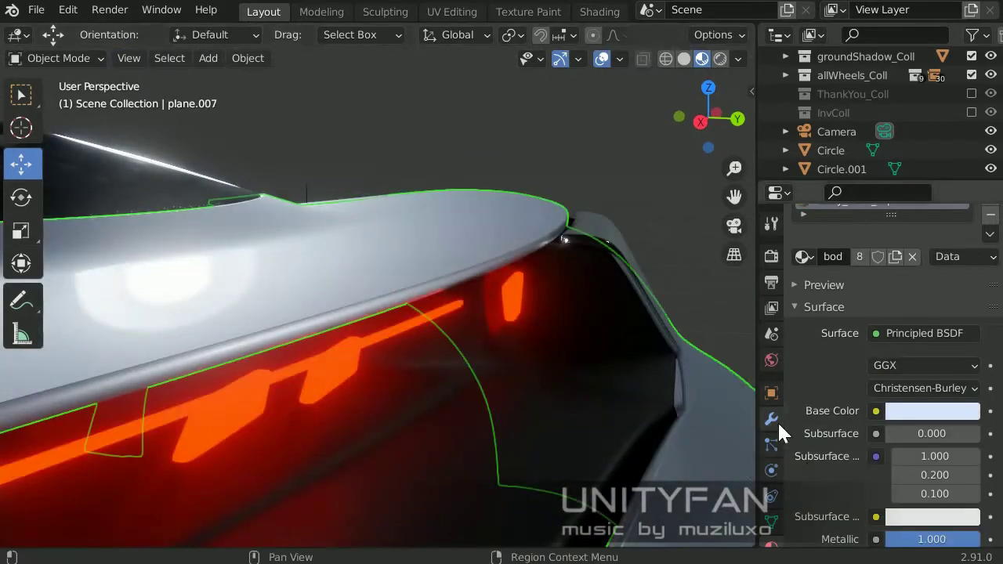
Keep plane.007's Subdivision viewport level at 2, then select the tail-light strip Plane.011
click(772, 421)
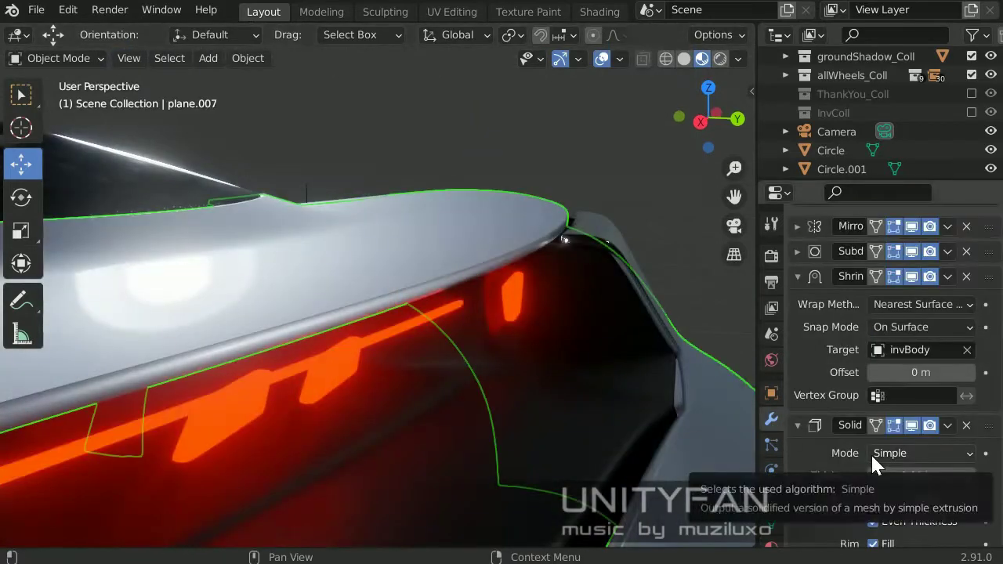
scroll(870, 453, down, 5)
click(797, 307)
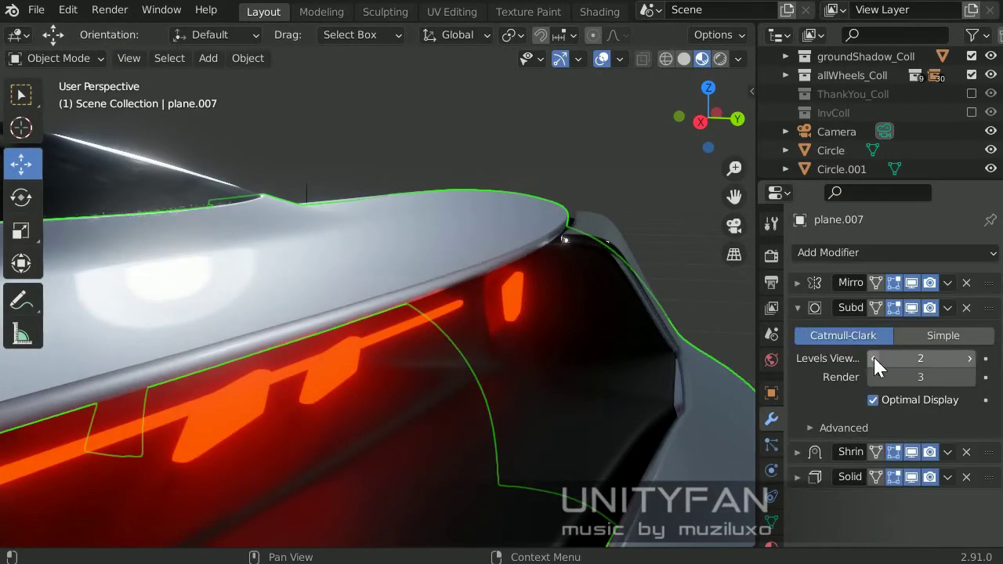
click(871, 358)
click(972, 358)
click(849, 254)
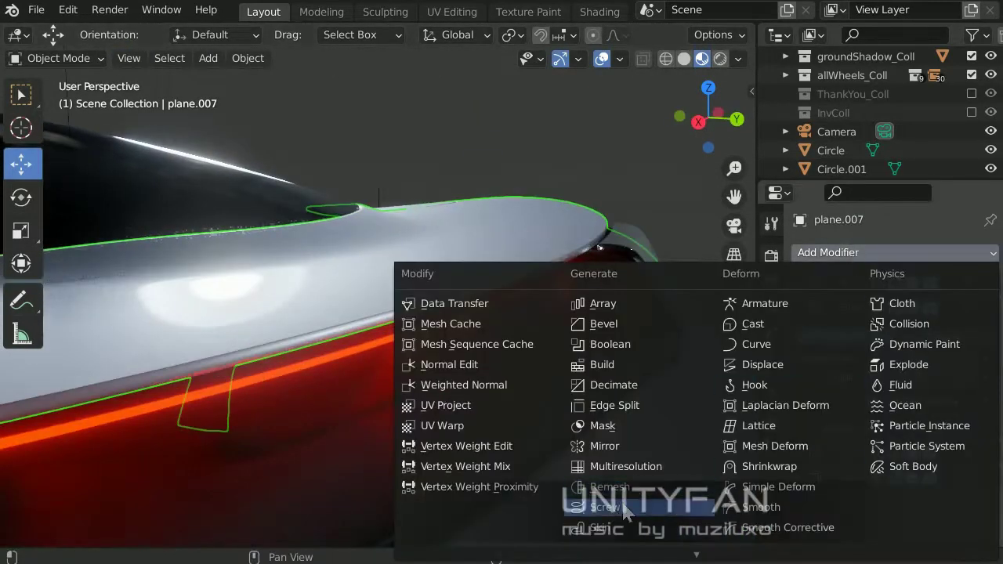
mouse_move(627, 529)
middle_down()
mouse_move(625, 392)
mouse_move(524, 271)
middle_up()
click(446, 293)
Extend the strip end in two new sections along the lamp's bottom edge
key(Tab)
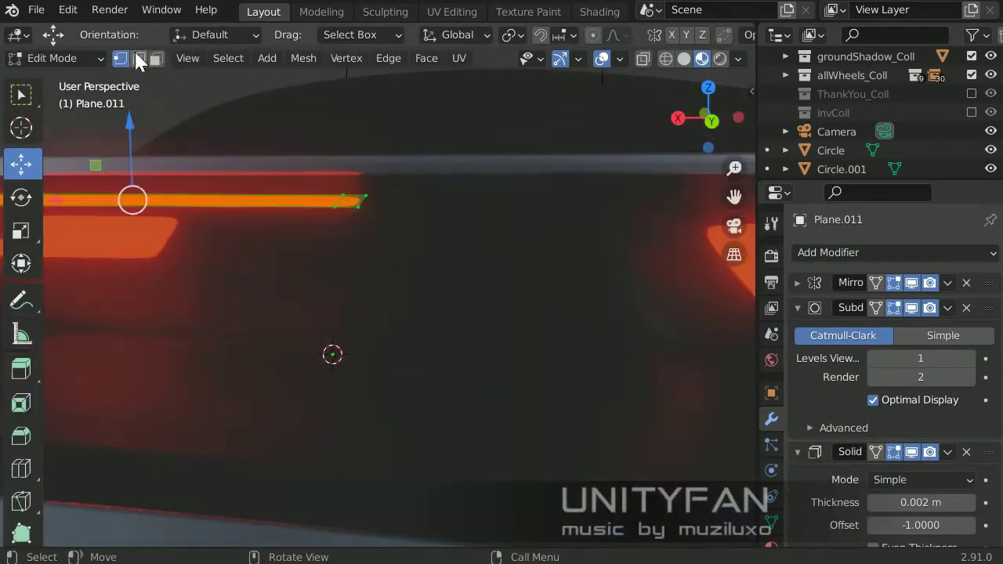
click(353, 180)
mouse_move(352, 180)
middle_down()
mouse_move(459, 306)
mouse_move(215, 242)
middle_up()
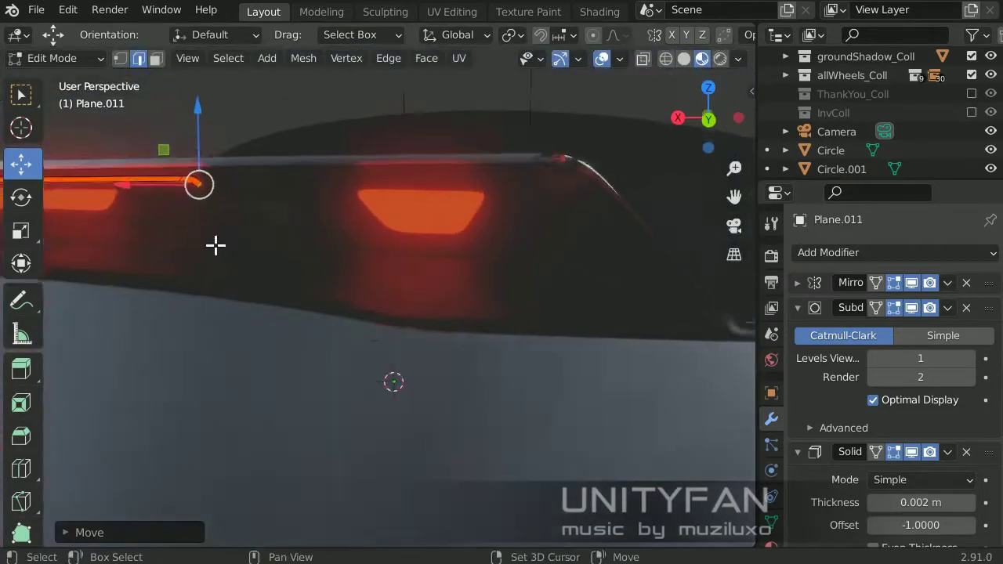
key(g)
middle_drag(371, 348, 320, 333)
key(g)
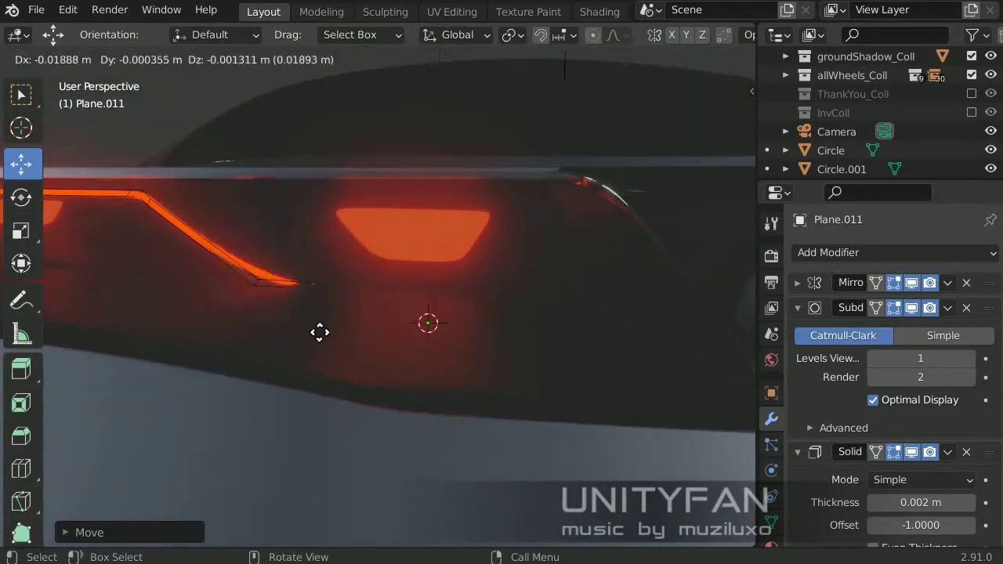
click(369, 304)
mouse_move(369, 304)
middle_down()
mouse_move(392, 260)
mouse_move(394, 312)
mouse_move(524, 249)
mouse_move(370, 293)
mouse_move(472, 374)
mouse_move(426, 415)
middle_up()
click(326, 273)
key(Tab)
scroll(426, 415, down, 2)
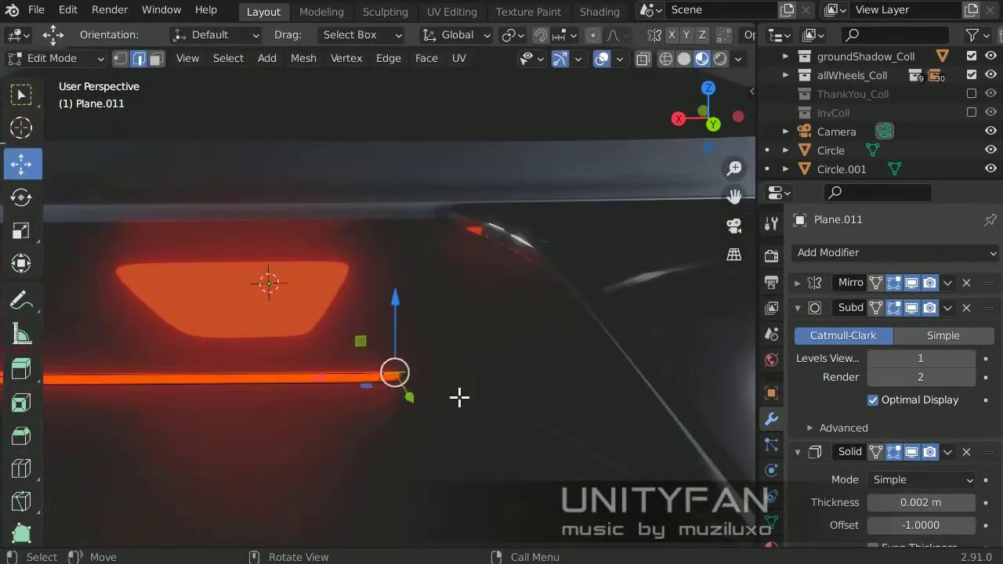
Shift the strip end along X and select the run of edges along the strip
key(g)
key(x)
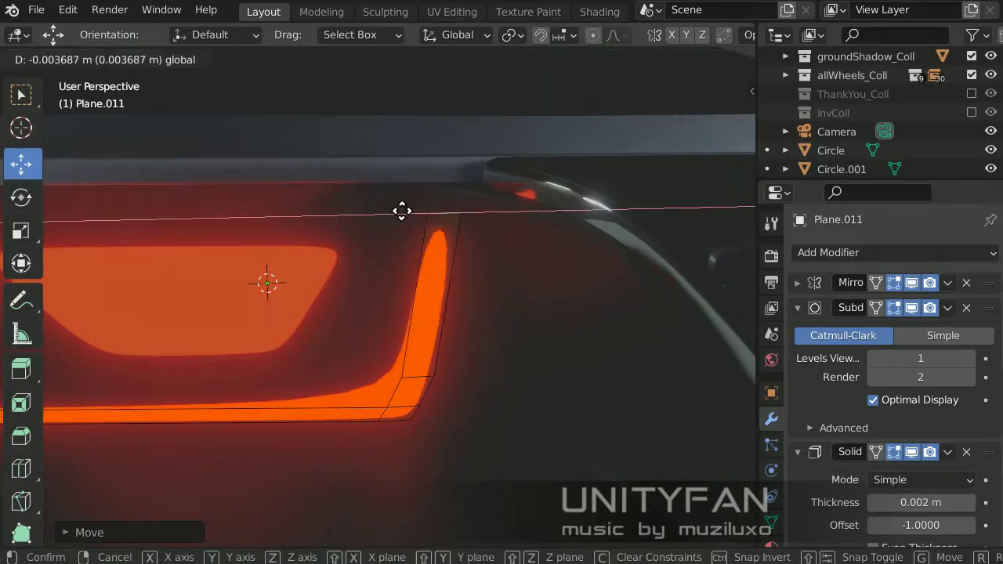
click(402, 210)
mouse_move(402, 210)
middle_down()
mouse_move(573, 324)
mouse_move(488, 309)
mouse_move(453, 383)
mouse_move(580, 353)
middle_up()
key(g)
key(Escape)
ctrl+click(595, 351)
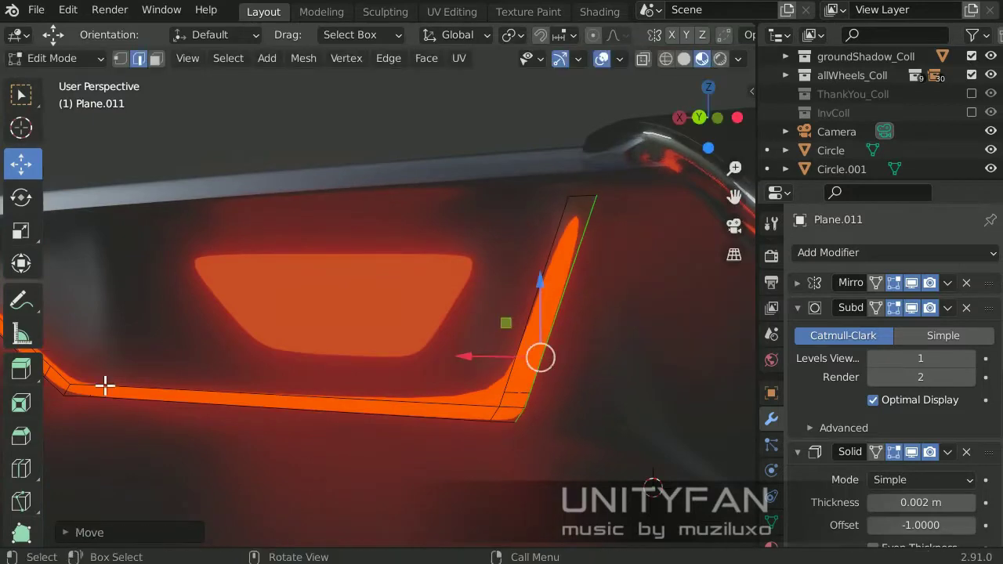
mouse_move(462, 288)
middle_down()
mouse_move(663, 394)
mouse_move(566, 257)
middle_up()
Extrude the strip end upward toward the lamp's top edge and set its position
key(e)
right_click(566, 257)
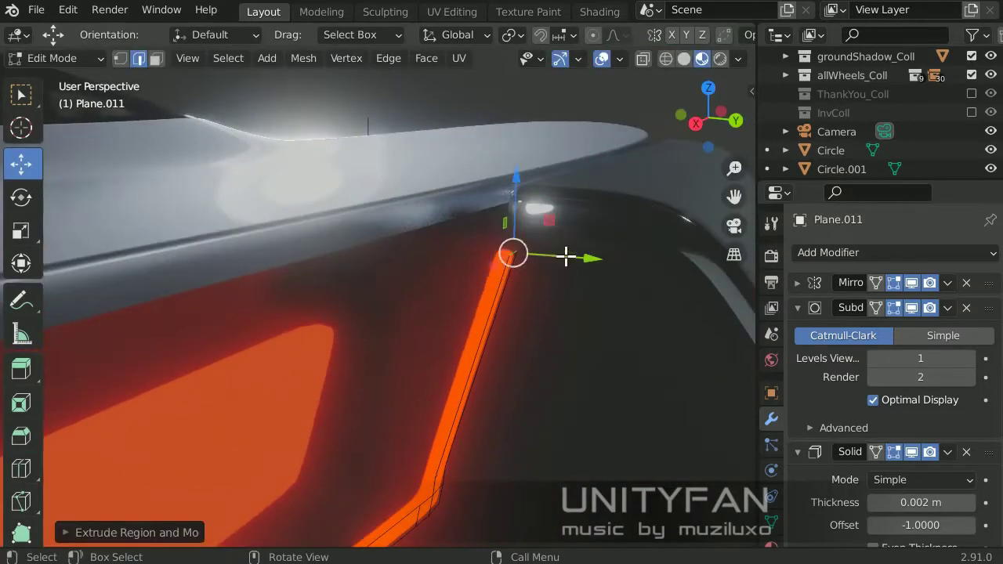
click(478, 187)
mouse_move(479, 187)
middle_down()
mouse_move(493, 246)
mouse_move(477, 266)
middle_up()
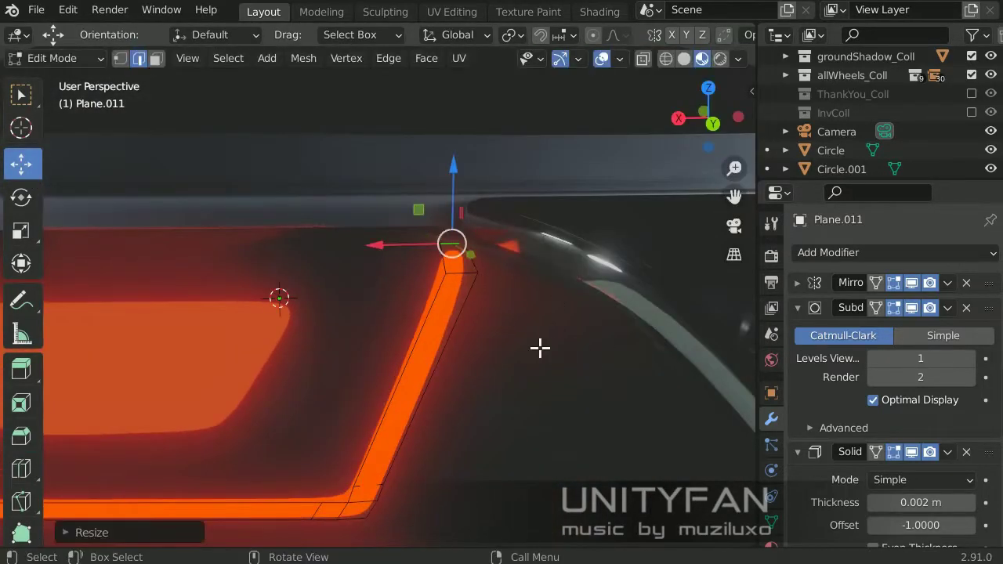
click(446, 300)
mouse_move(446, 299)
middle_down()
mouse_move(560, 381)
mouse_move(511, 350)
middle_up()
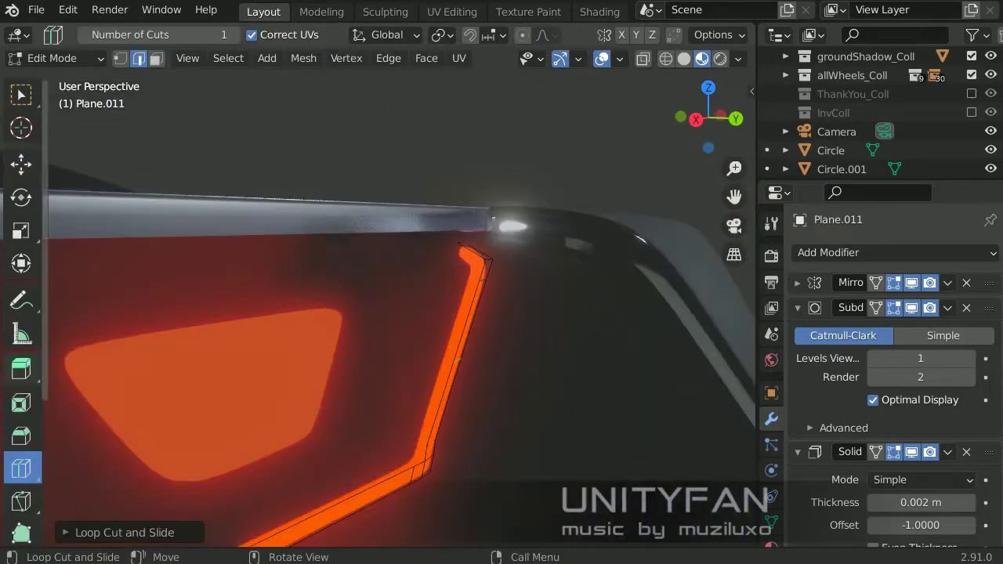
click(571, 377)
mouse_move(571, 377)
middle_down()
mouse_move(421, 287)
mouse_move(460, 431)
mouse_move(376, 439)
middle_up()
Dissolve the extra strip edges and return to Object Mode
key(ctrl+x)
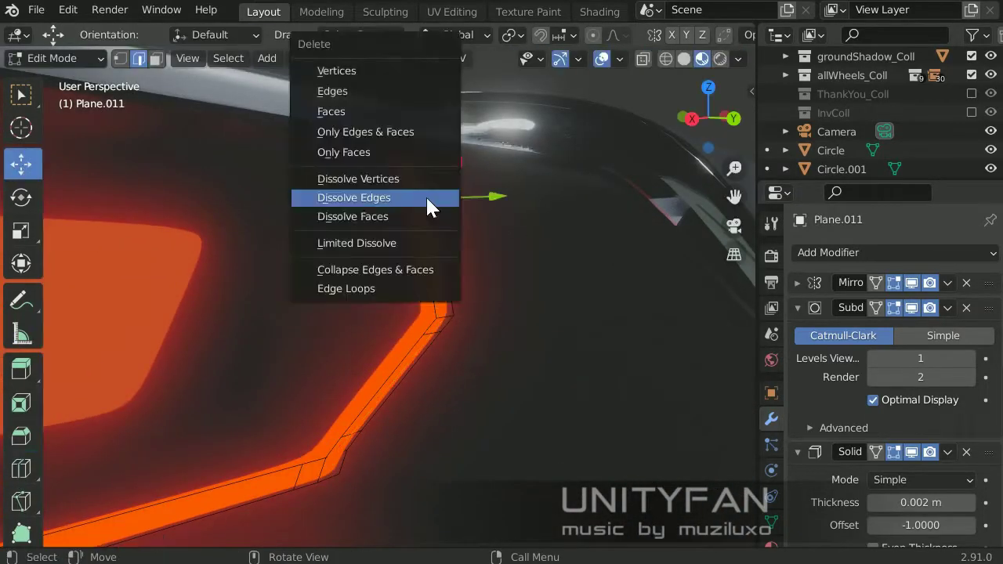
click(427, 198)
mouse_move(427, 206)
middle_down()
mouse_move(455, 389)
mouse_move(345, 397)
middle_up()
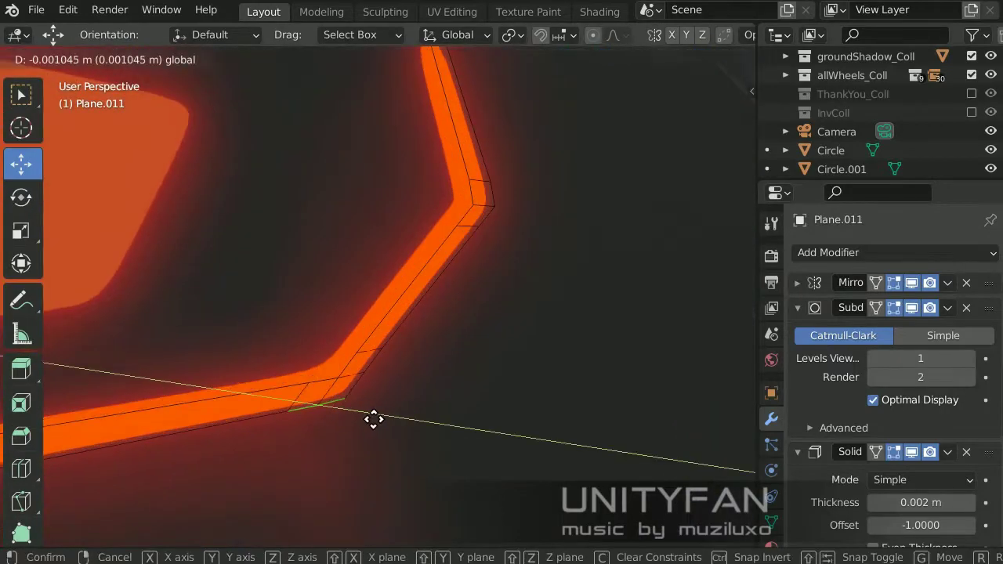
click(374, 420)
scroll(470, 394, down, 5)
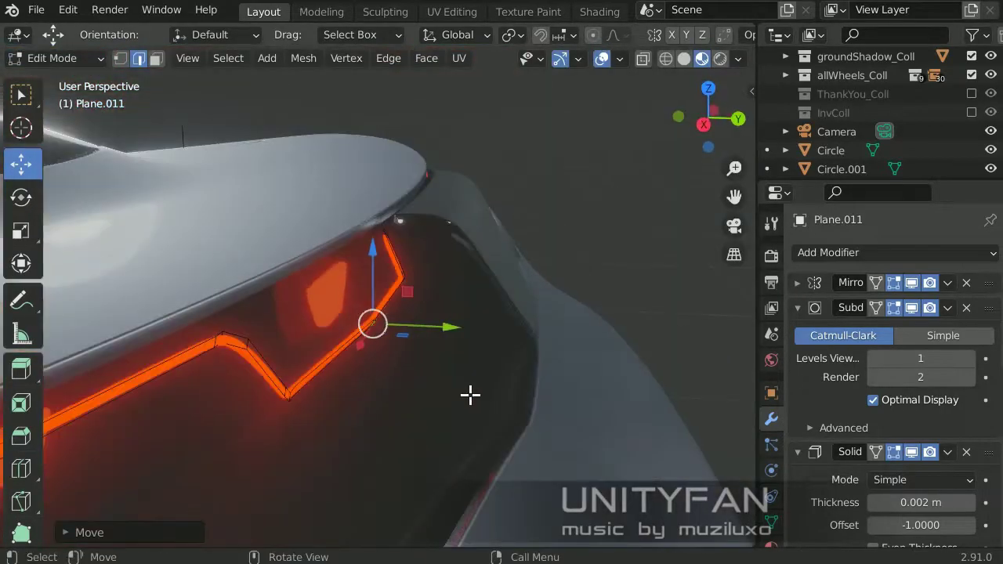
key(Tab)
mouse_move(470, 394)
middle_down()
mouse_move(330, 284)
mouse_move(268, 280)
mouse_move(158, 313)
mouse_move(421, 293)
mouse_move(231, 298)
mouse_move(528, 323)
mouse_move(415, 307)
mouse_move(463, 359)
mouse_move(459, 320)
middle_up()
From a rear view, select the tail-light strip Plane.011 and enter Edit Mode
scroll(415, 416, down, 5)
click(412, 403)
mouse_move(412, 403)
middle_down()
mouse_move(267, 335)
mouse_move(460, 403)
middle_up()
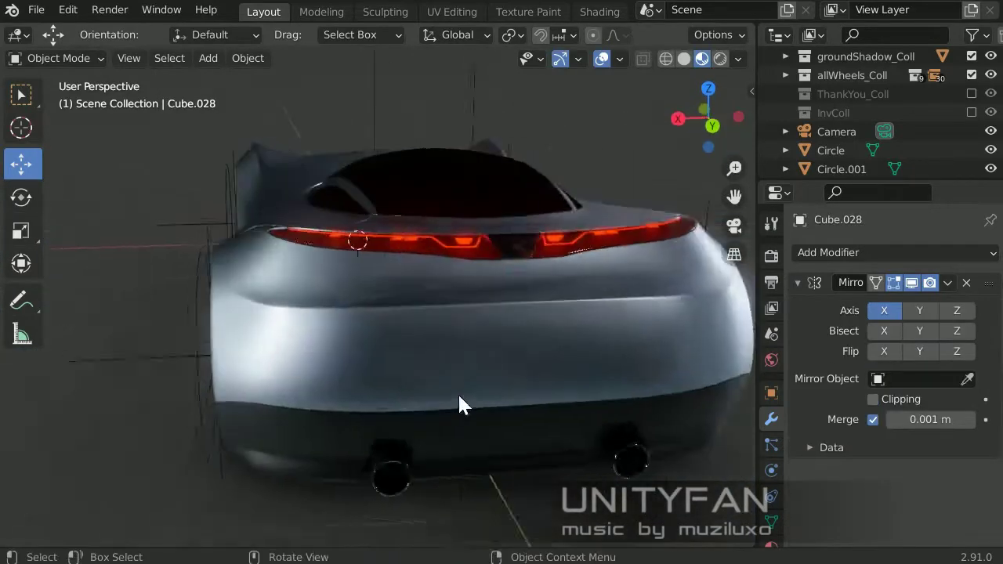
scroll(443, 426, up, 2)
scroll(413, 272, up, 6)
scroll(415, 265, down, 3)
click(421, 280)
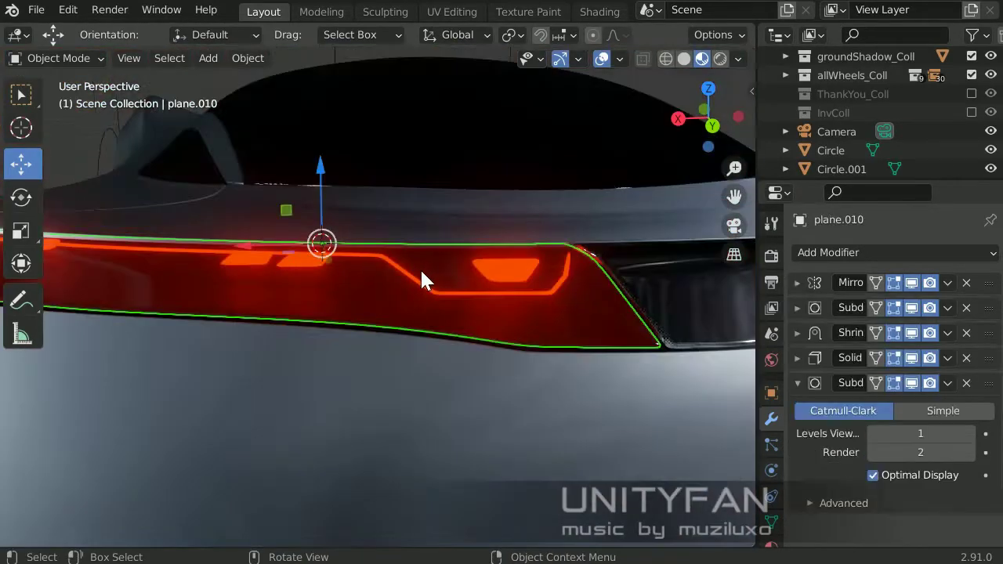
key(Tab)
scroll(381, 300, up, 3)
Duplicate the slanted segment into a parallel glowing bar beside it, then exit Edit Mode
click(378, 335)
scroll(380, 332, up, 3)
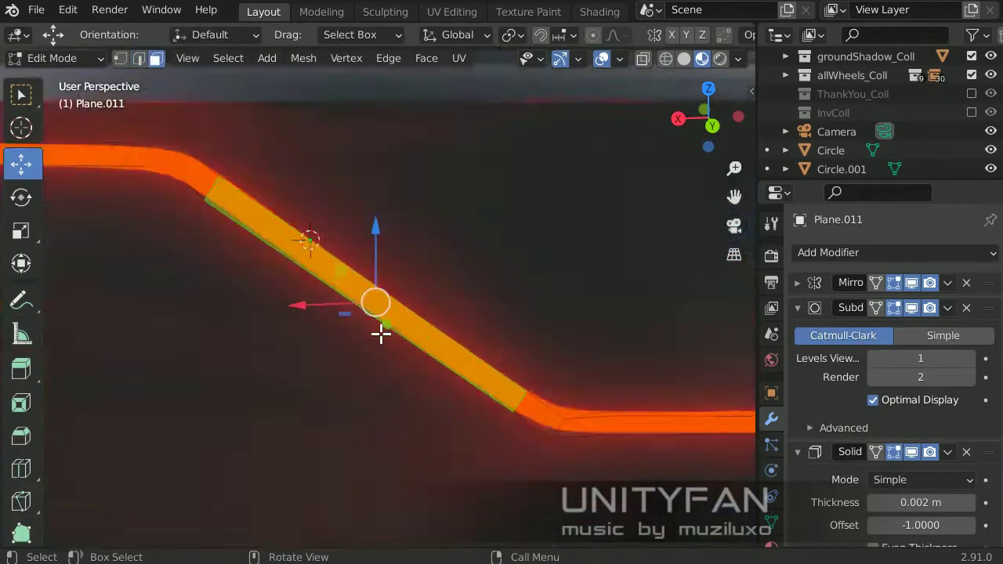
scroll(392, 344, down, 2)
key(g)
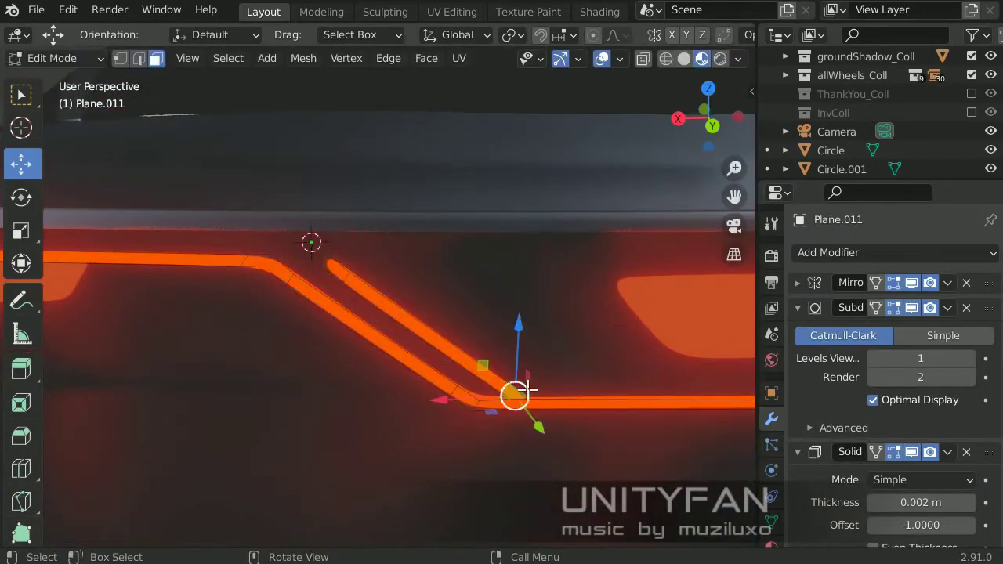
click(413, 323)
key(Tab)
mouse_move(413, 323)
middle_down()
mouse_move(616, 352)
mouse_move(661, 271)
mouse_move(500, 271)
mouse_move(502, 335)
mouse_move(429, 315)
mouse_move(534, 298)
mouse_move(472, 340)
mouse_move(488, 355)
mouse_move(414, 357)
mouse_move(450, 391)
mouse_move(367, 470)
middle_up()
scroll(534, 298, down, 3)
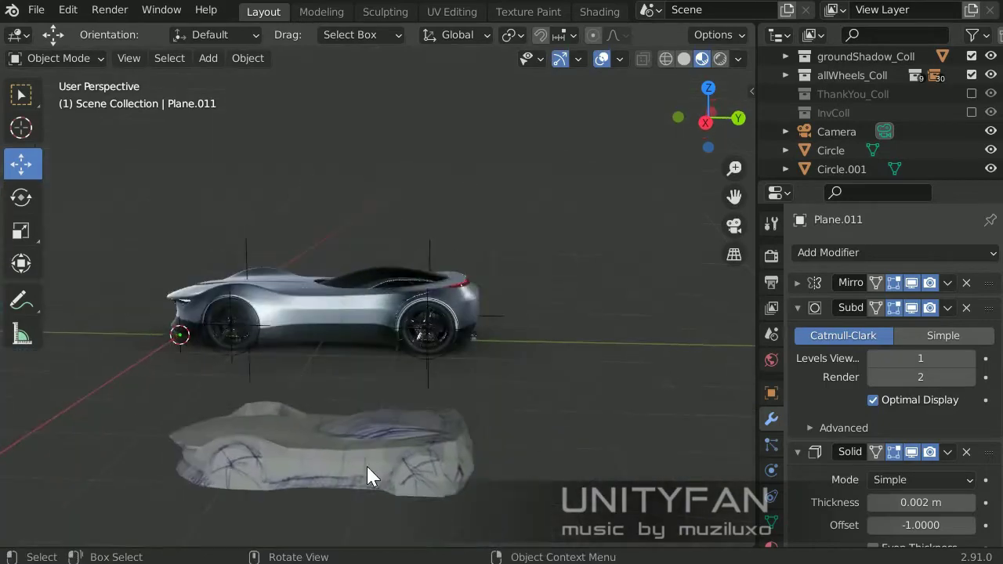
Select the lower side panel and save the file as FC-43_002.blend
scroll(367, 470, up, 2)
click(316, 330)
scroll(316, 330, up, 3)
scroll(394, 332, up, 2)
scroll(398, 228, up, 3)
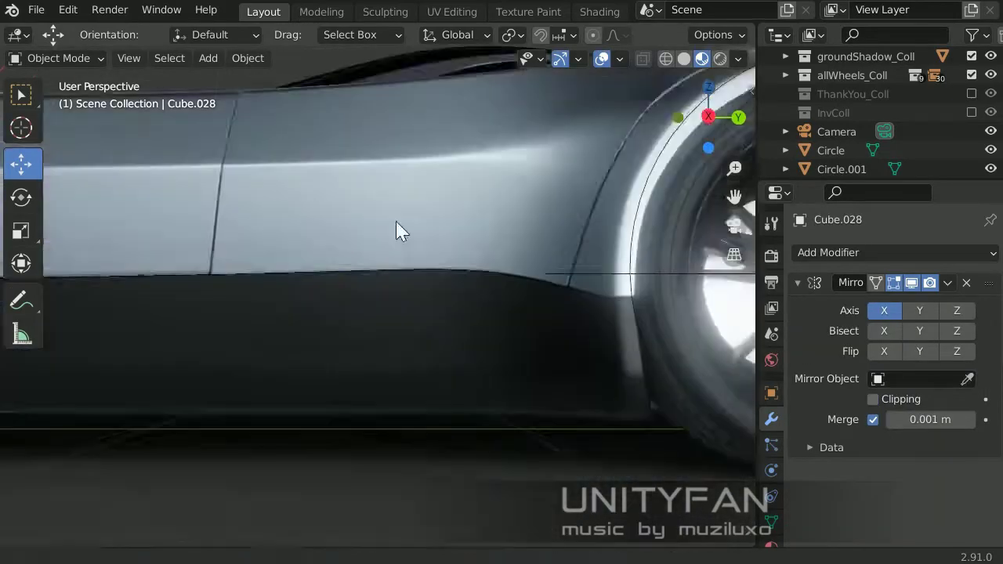
click(376, 312)
key(ctrl+s)
key(Tab)
key(Tab)
scroll(327, 335, up, 2)
Inspect the upper side, rear fender and rear quarter panels, dismissing the Add Modifier menu
click(326, 334)
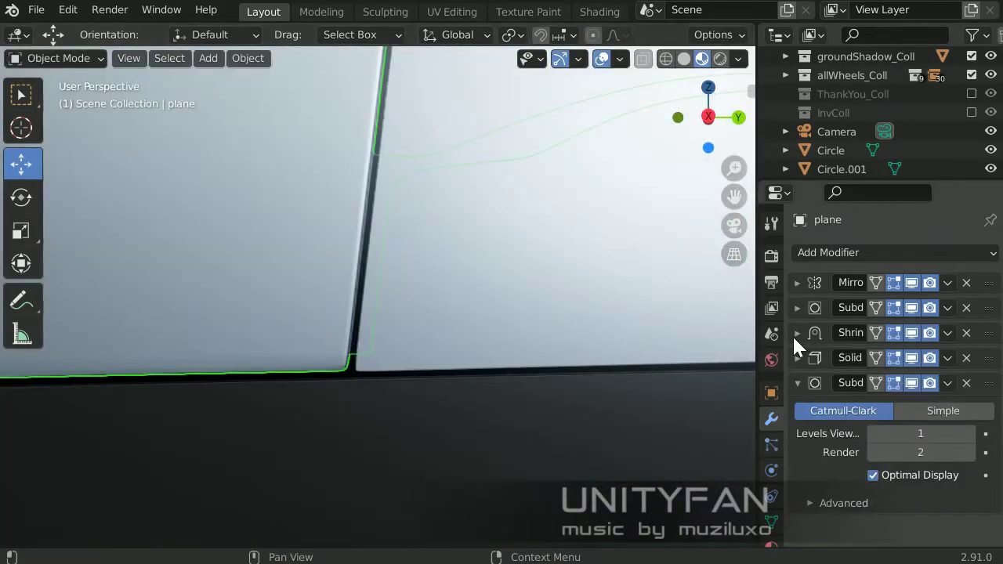
scroll(664, 302, down, 3)
click(481, 332)
scroll(432, 385, up, 3)
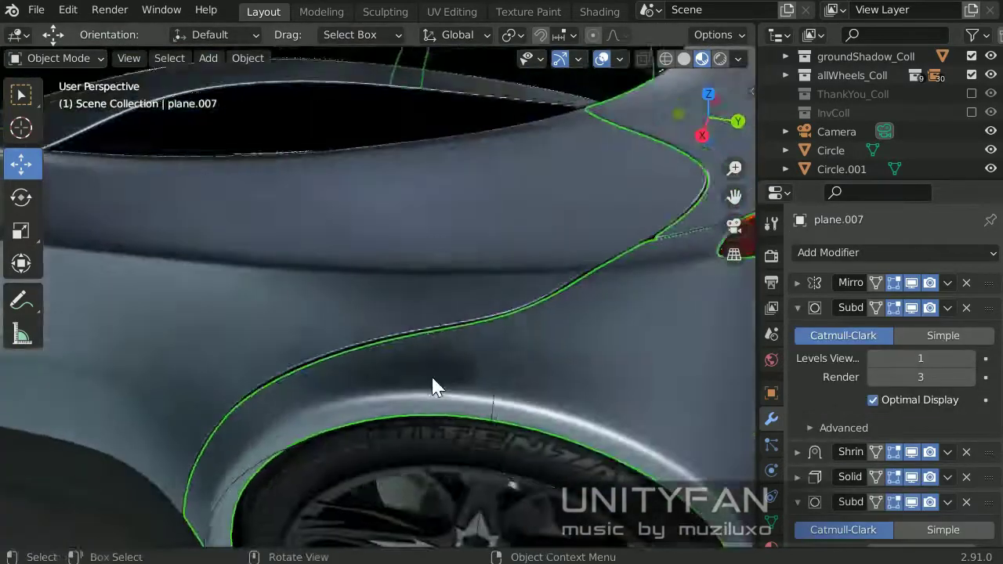
mouse_move(432, 385)
middle_down()
mouse_move(453, 202)
mouse_move(530, 189)
mouse_move(481, 325)
middle_up()
key(Tab)
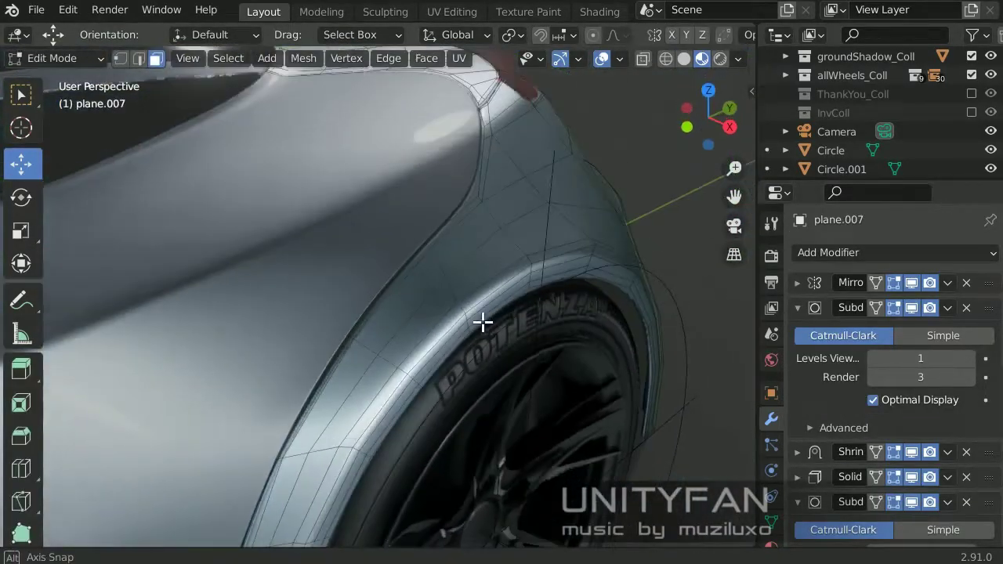
key(Tab)
click(385, 274)
scroll(384, 275, down, 3)
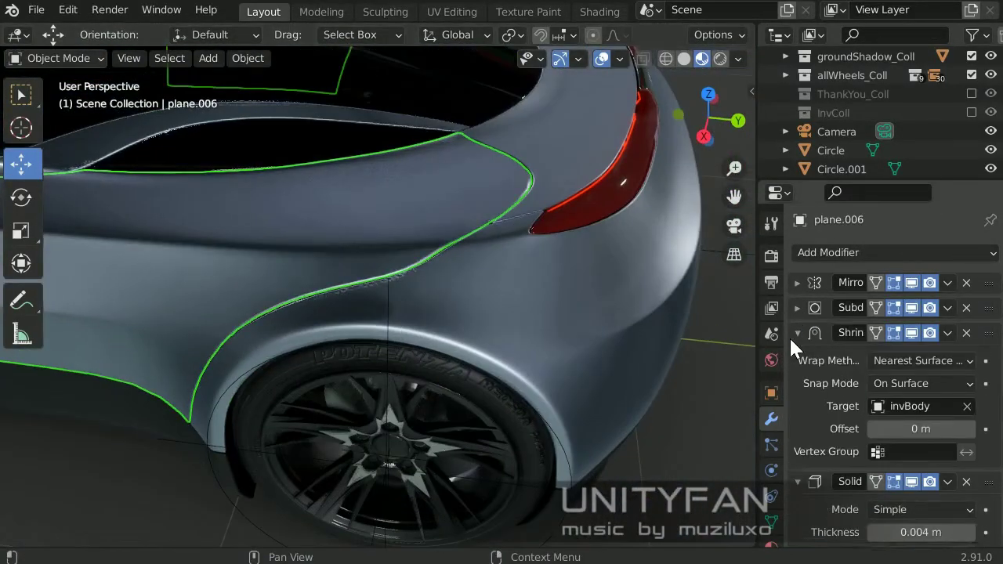
click(829, 252)
scroll(622, 537, down, 1)
mouse_move(622, 538)
middle_down()
mouse_move(446, 341)
mouse_move(337, 304)
mouse_move(343, 362)
mouse_move(415, 271)
mouse_move(506, 318)
middle_up()
Knife-cut new edges across the side panel along the door seam
key(1)
key(k)
click(515, 453)
middle_drag(514, 453, 459, 291)
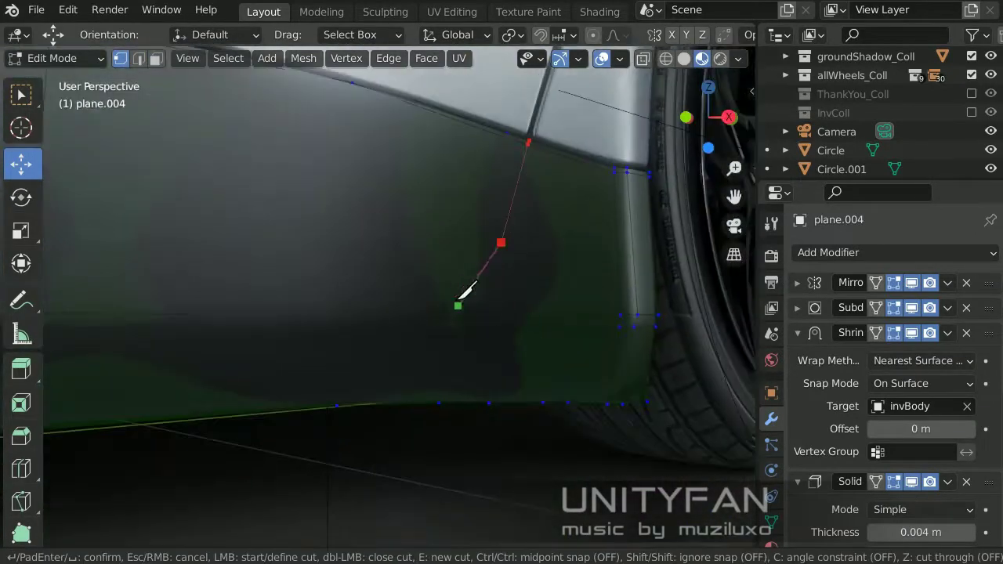
middle_drag(329, 287, 328, 302)
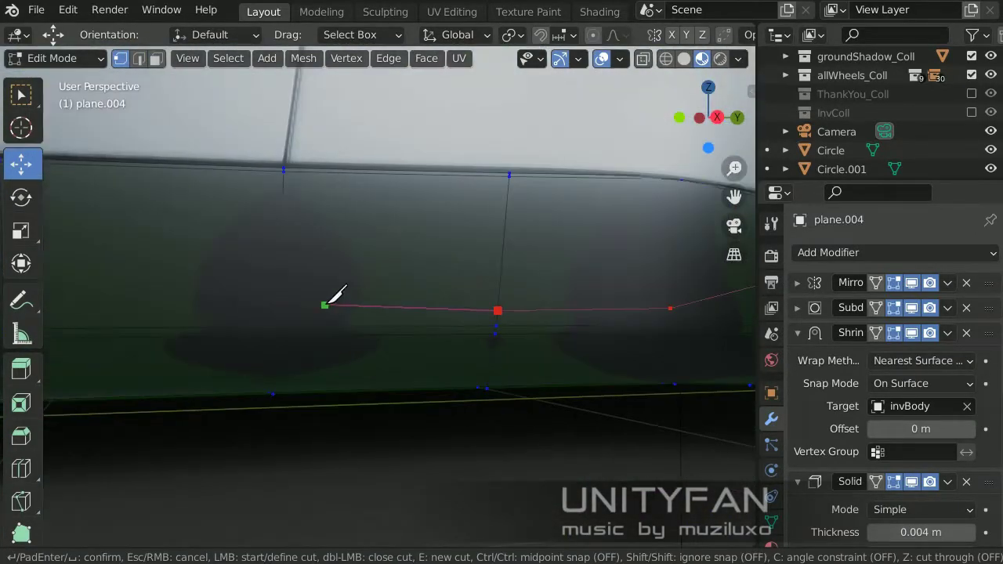
key(Return)
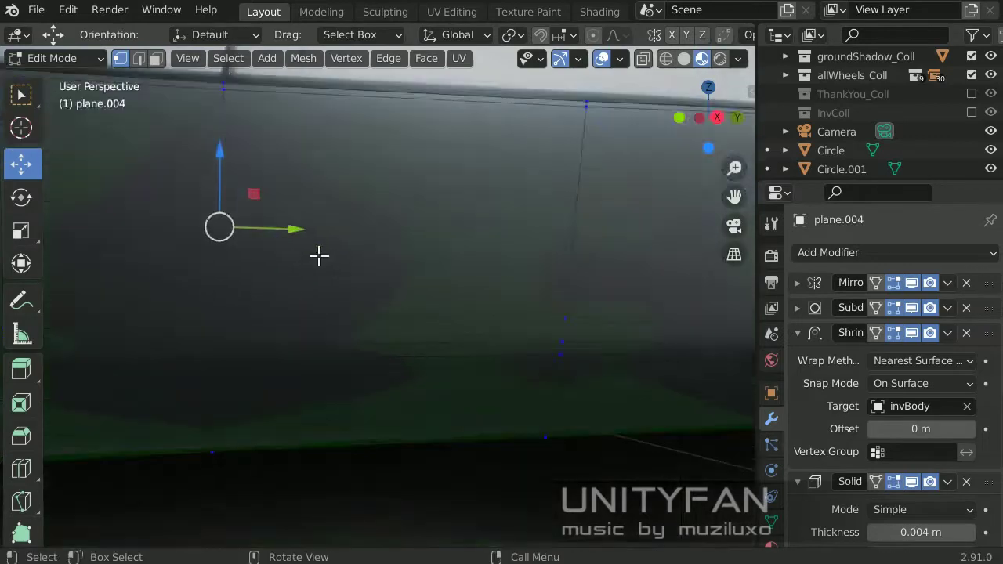
Switch to edge selection and inspect the panel in wireframe, then return to solid shading
mouse_move(319, 256)
middle_down()
mouse_move(278, 266)
mouse_move(502, 269)
middle_up()
scroll(502, 270, up, 2)
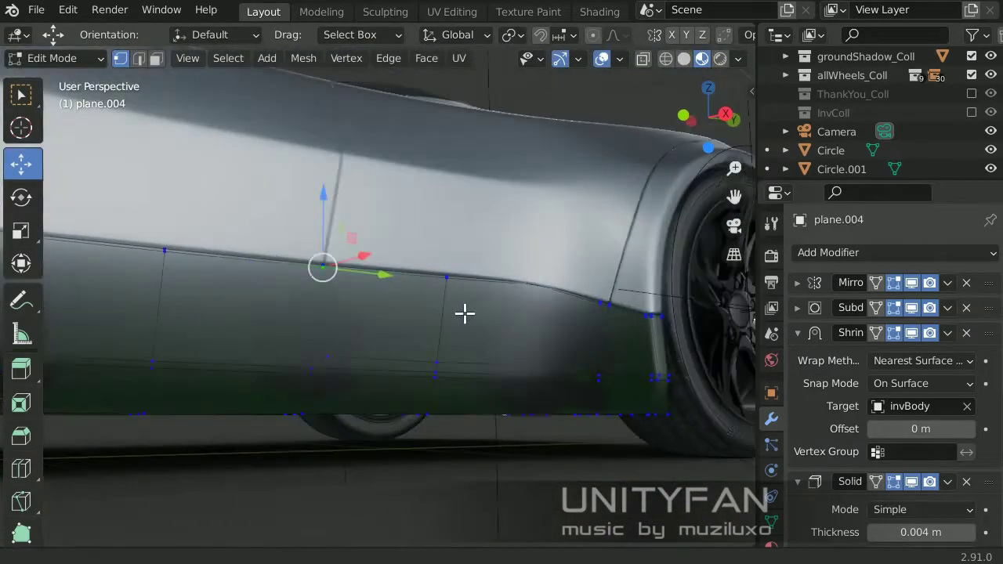
scroll(464, 313, up, 3)
click(139, 58)
mouse_move(218, 280)
middle_down()
mouse_move(346, 343)
mouse_move(352, 385)
mouse_move(296, 400)
mouse_move(311, 355)
mouse_move(263, 392)
mouse_move(637, 376)
middle_up()
key(shift+z)
key(z)
click(643, 383)
Collapse the Shrinkwrap modifier and add a second Subdivision Surface modifier
click(799, 335)
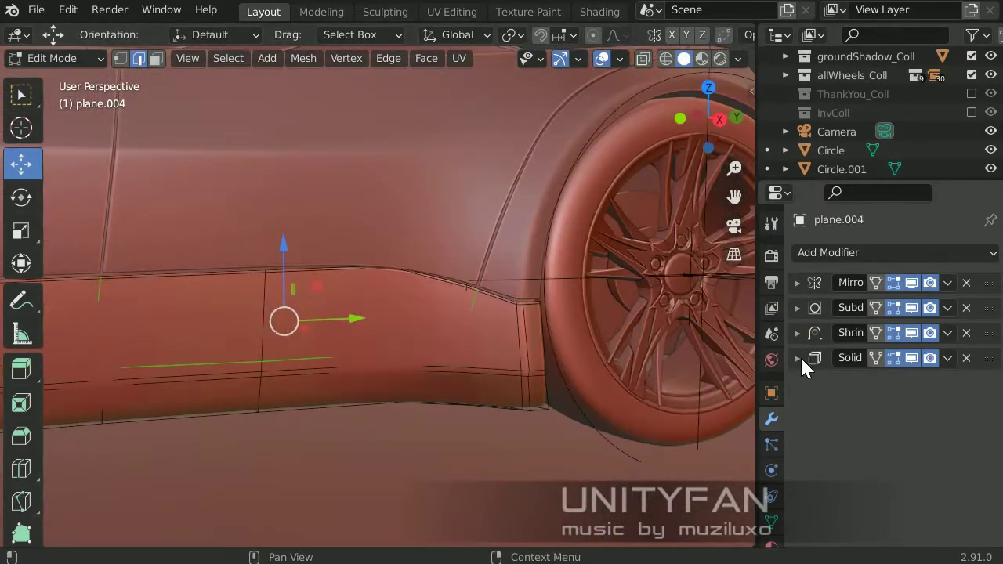
click(854, 253)
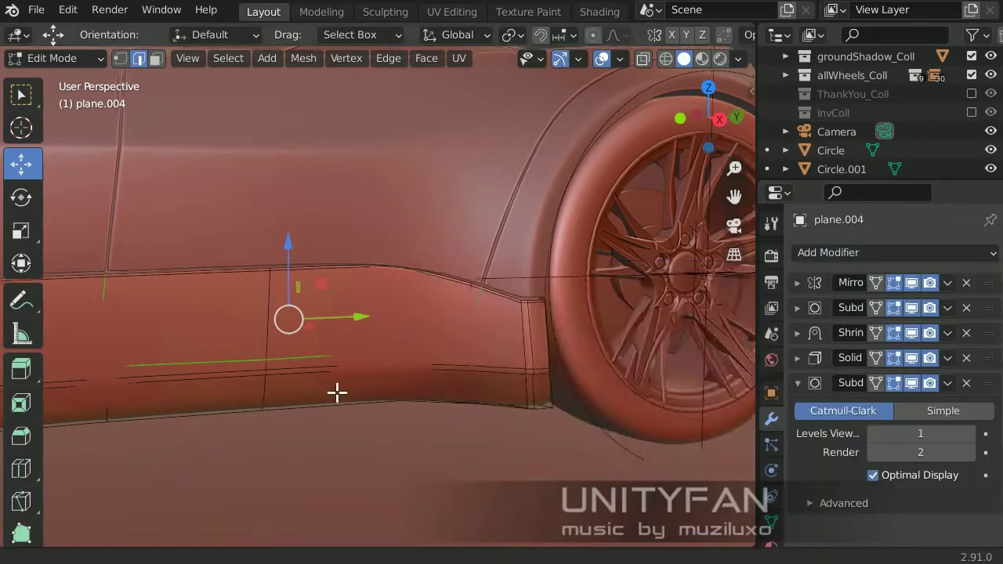
scroll(432, 358, up, 3)
scroll(598, 366, up, 3)
scroll(574, 383, up, 2)
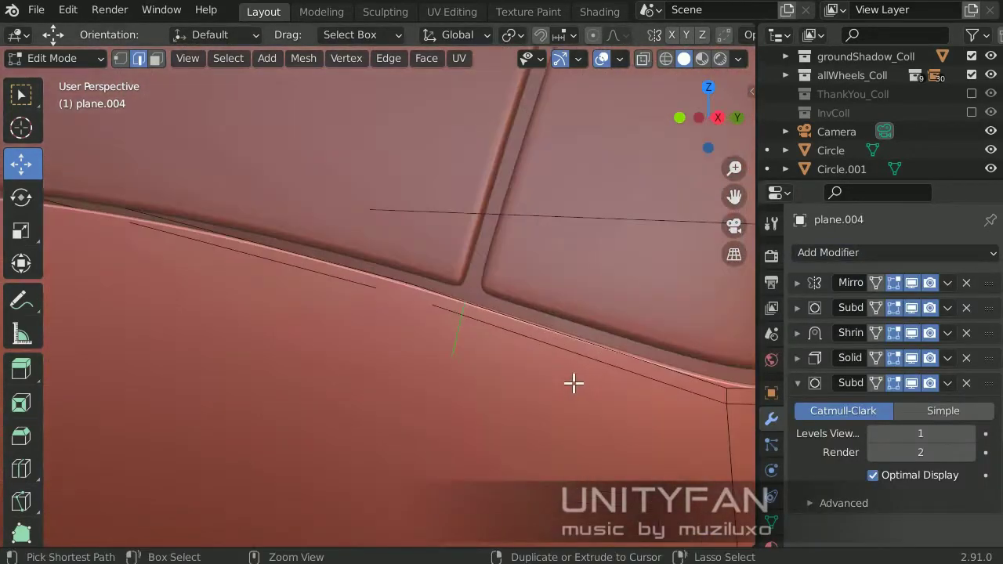
Bevel the door-seam edge and delete the unwanted faces
click(613, 394)
click(74, 535)
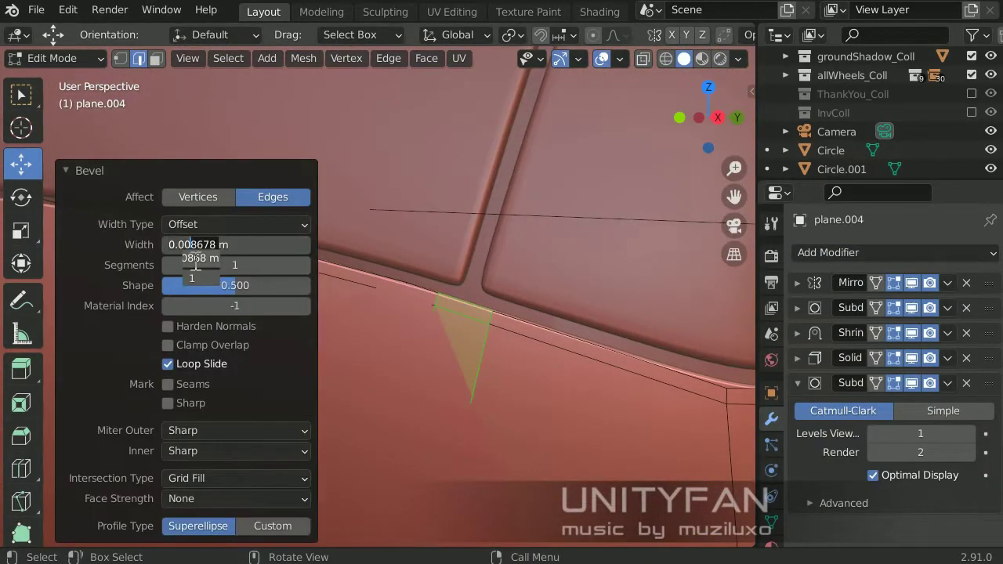
click(66, 170)
middle_drag(66, 170, 3, 409)
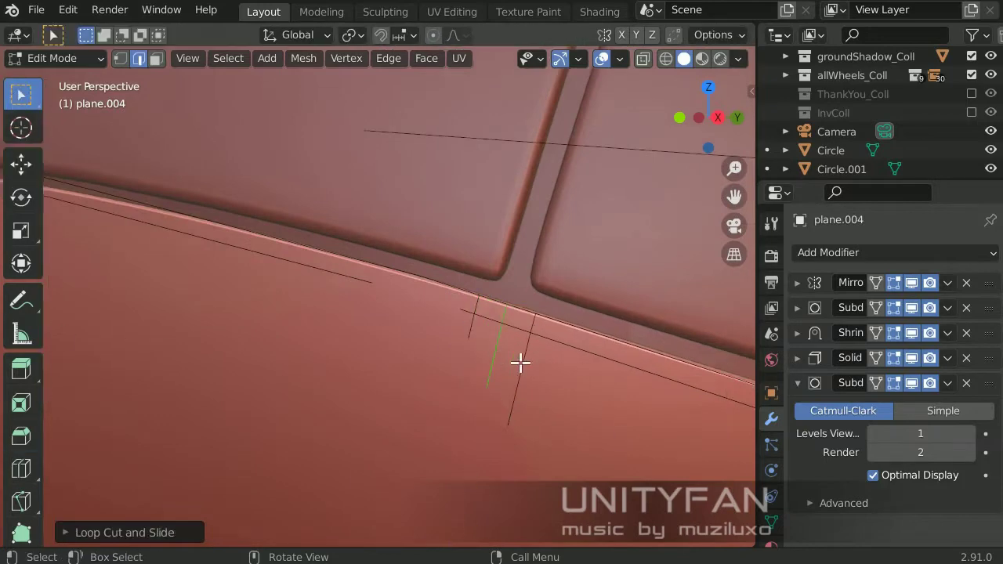
key(x)
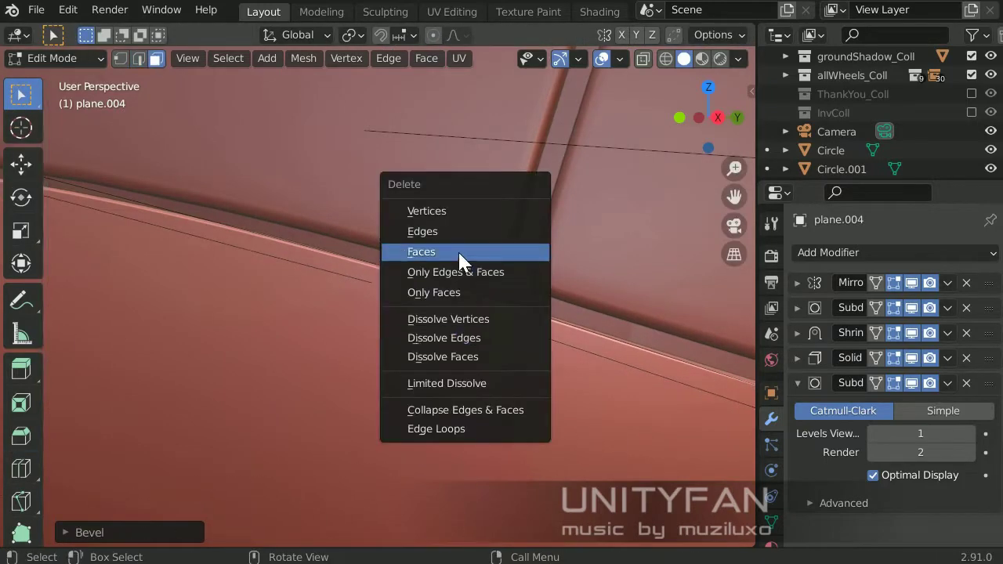
click(458, 250)
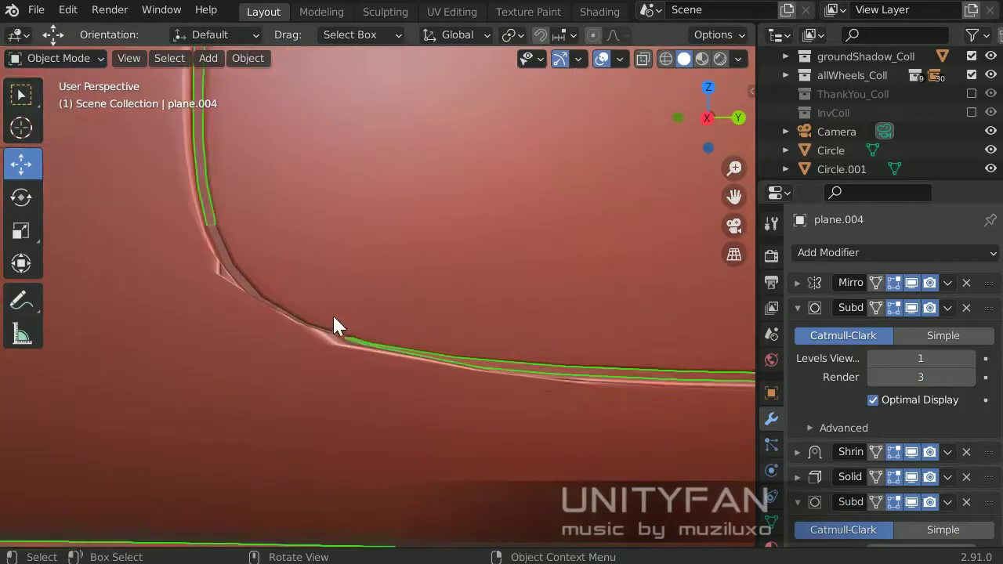
Re-enter the panel mesh and view it in wireframe X-ray to place a loop cut
key(Tab)
mouse_move(333, 327)
middle_down()
mouse_move(134, 83)
mouse_move(432, 326)
mouse_move(468, 390)
mouse_move(556, 352)
middle_up()
key(shift+z)
mouse_move(561, 395)
middle_down()
mouse_move(462, 383)
mouse_move(598, 302)
mouse_move(360, 389)
middle_up()
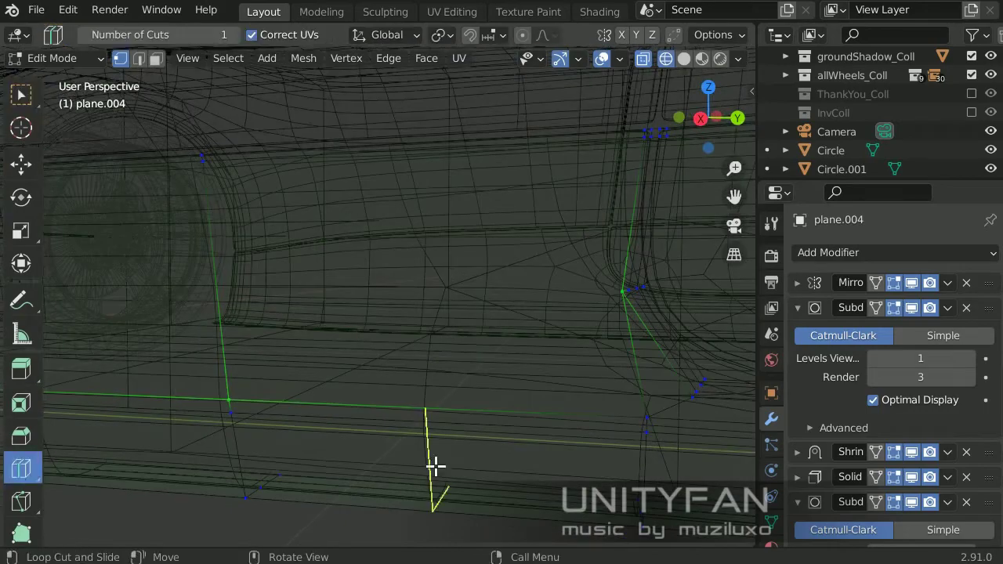
middle_drag(540, 422, 461, 337)
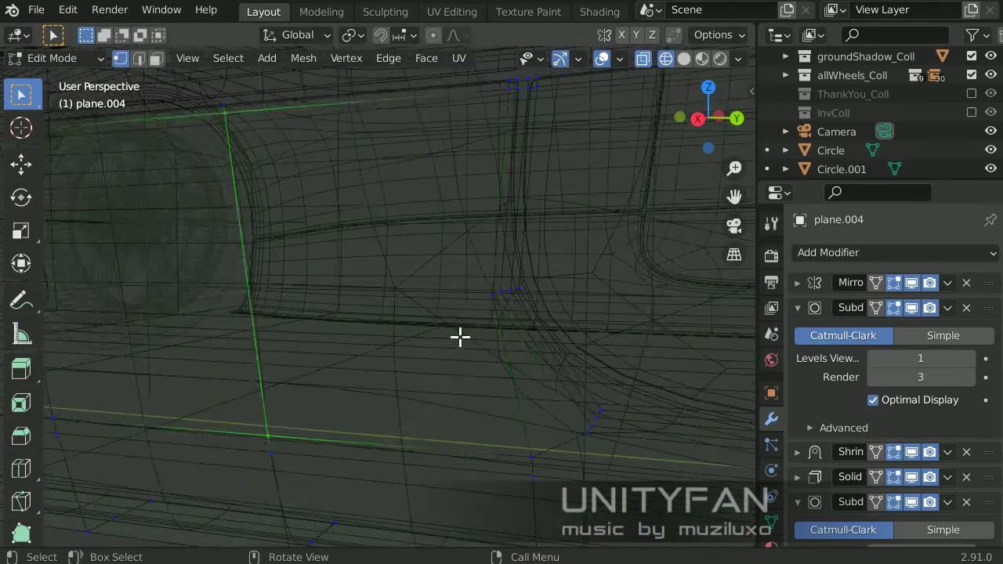
middle_drag(358, 432, 173, 102)
Return to solid shading in object mode and orbit out to see the whole car
key(z)
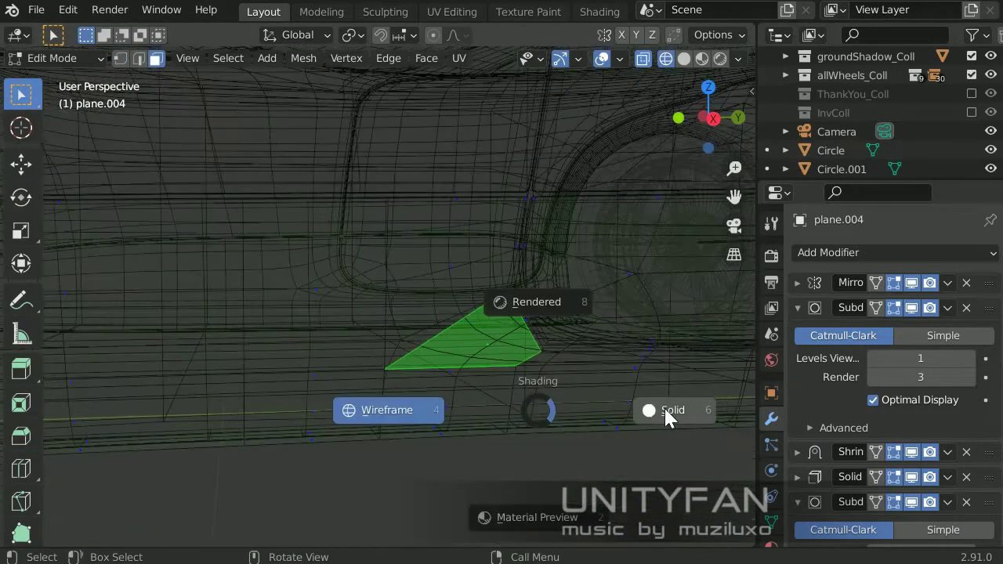
click(558, 387)
key(Tab)
middle_drag(558, 387, 531, 290)
scroll(486, 357, up, 3)
scroll(485, 350, down, 5)
middle_drag(485, 350, 419, 384)
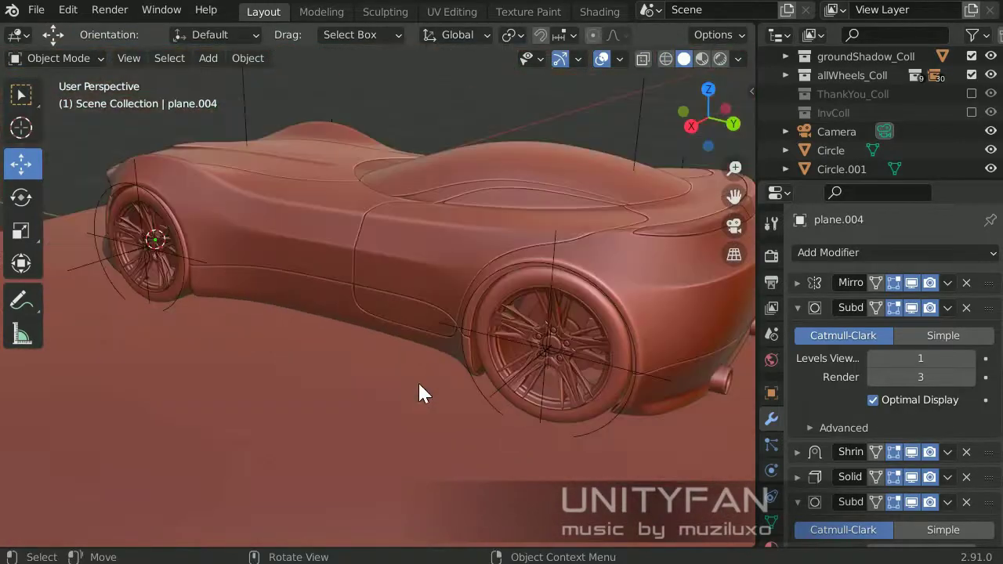
Select the plane.006 body panel near the wheel and enter its edit mode
middle_drag(489, 296, 593, 347)
scroll(546, 365, down, 3)
scroll(459, 391, up, 4)
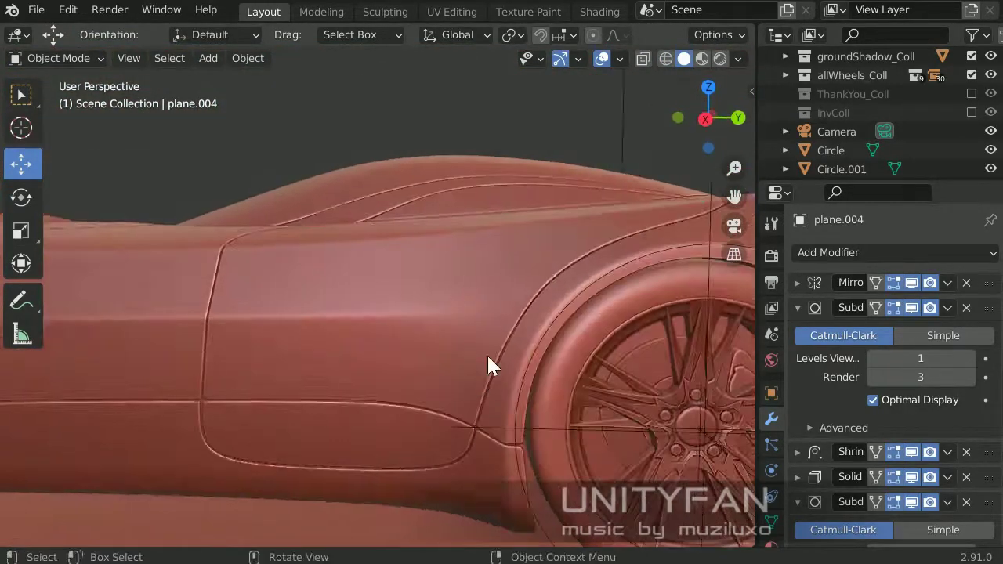
click(593, 348)
scroll(548, 392, up, 4)
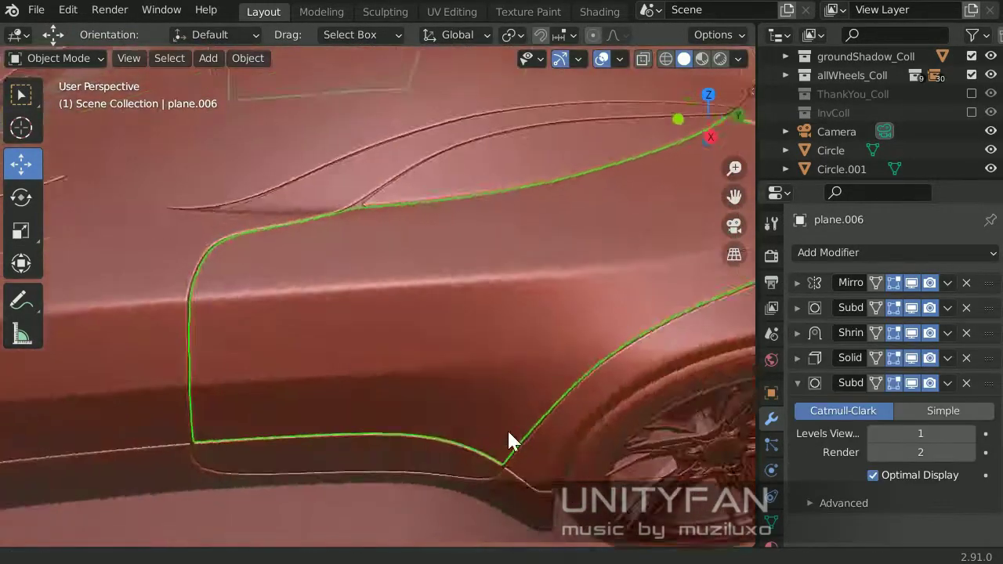
mouse_move(510, 442)
middle_down()
mouse_move(421, 401)
mouse_move(442, 423)
middle_up()
key(Tab)
Switch to the plane.002 intake-surround panel and knife-cut new edges across it
key(Tab)
click(381, 199)
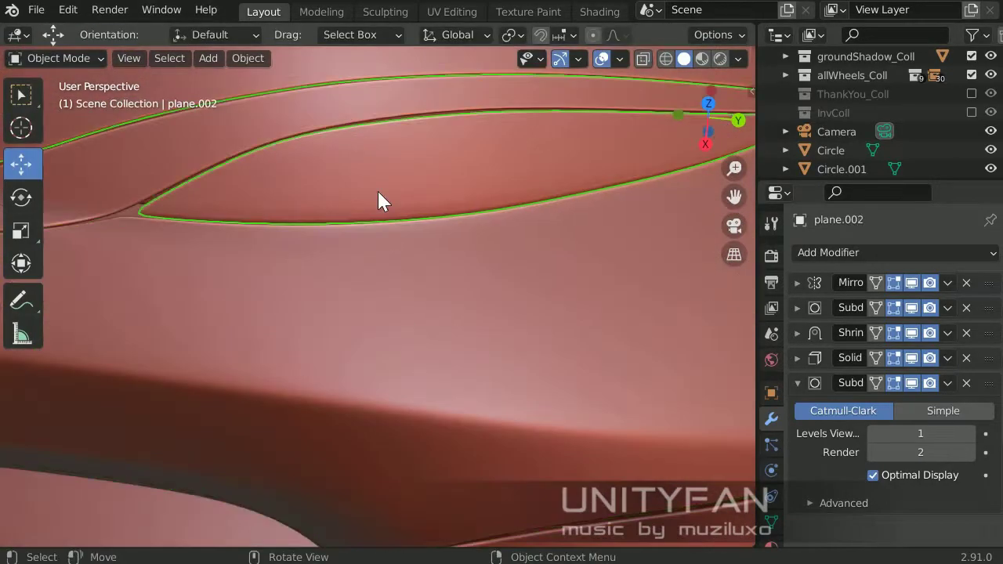
key(Tab)
mouse_move(381, 199)
middle_down()
mouse_move(493, 250)
mouse_move(412, 329)
mouse_move(392, 388)
mouse_move(520, 398)
mouse_move(583, 332)
mouse_move(541, 369)
mouse_move(506, 246)
mouse_move(483, 239)
mouse_move(372, 339)
middle_up()
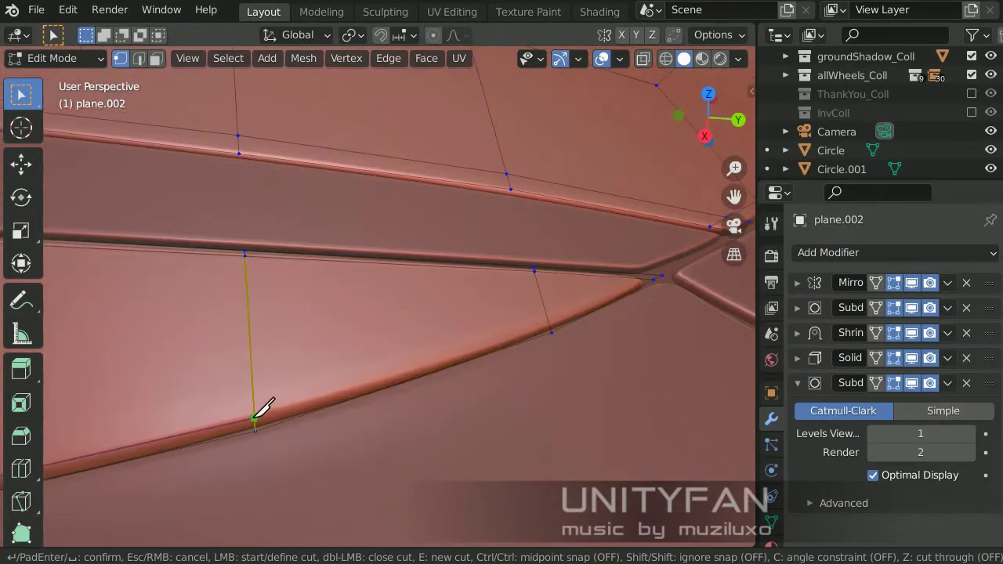
scroll(255, 417, up, 2)
mouse_move(576, 337)
middle_down()
mouse_move(546, 410)
mouse_move(502, 416)
mouse_move(416, 352)
mouse_move(360, 367)
mouse_move(297, 298)
middle_up()
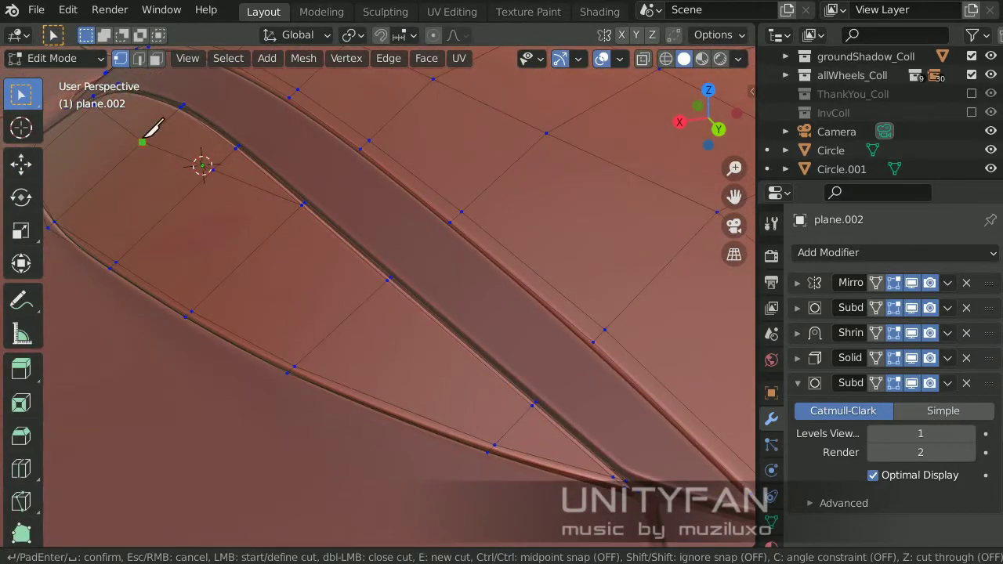
key(Return)
Select the face near the panel's lower edge and dissolve the extra edges
scroll(567, 425, up, 1)
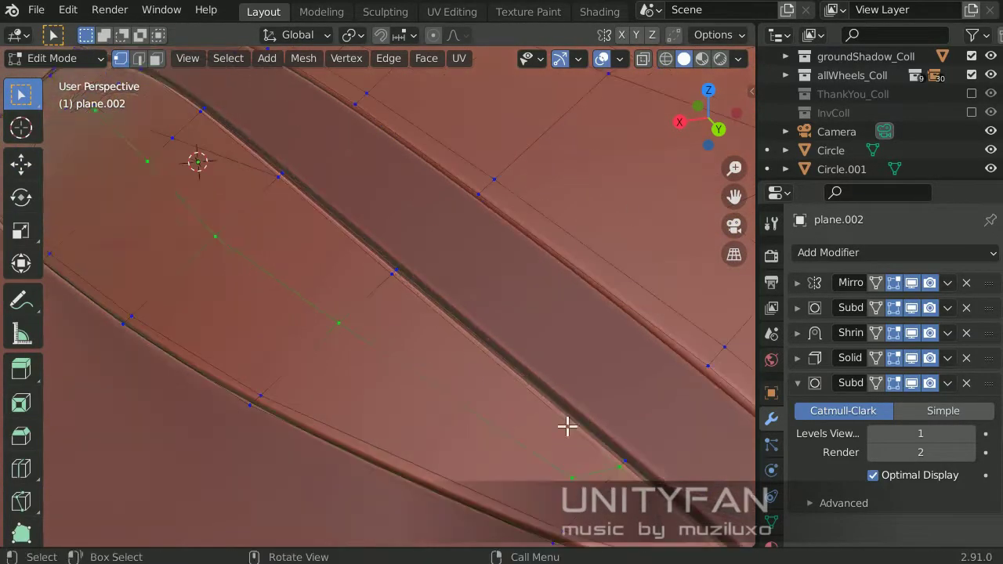
scroll(179, 134, down, 3)
scroll(559, 459, up, 3)
shift+middle_drag(560, 459, 525, 437)
key(3)
click(524, 437)
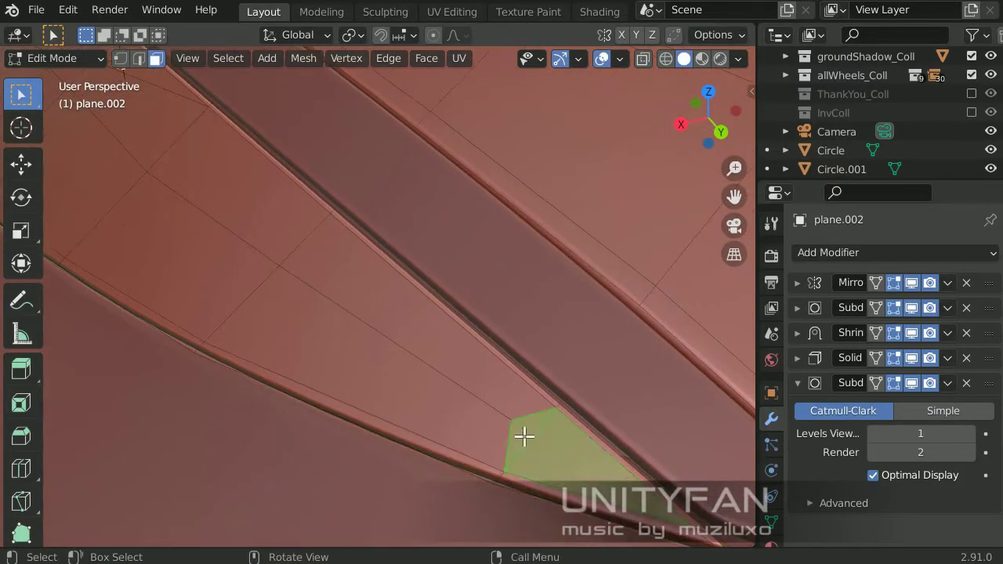
click(245, 331)
Return to object mode and view the car in Material Preview shading
middle_drag(259, 291, 573, 170)
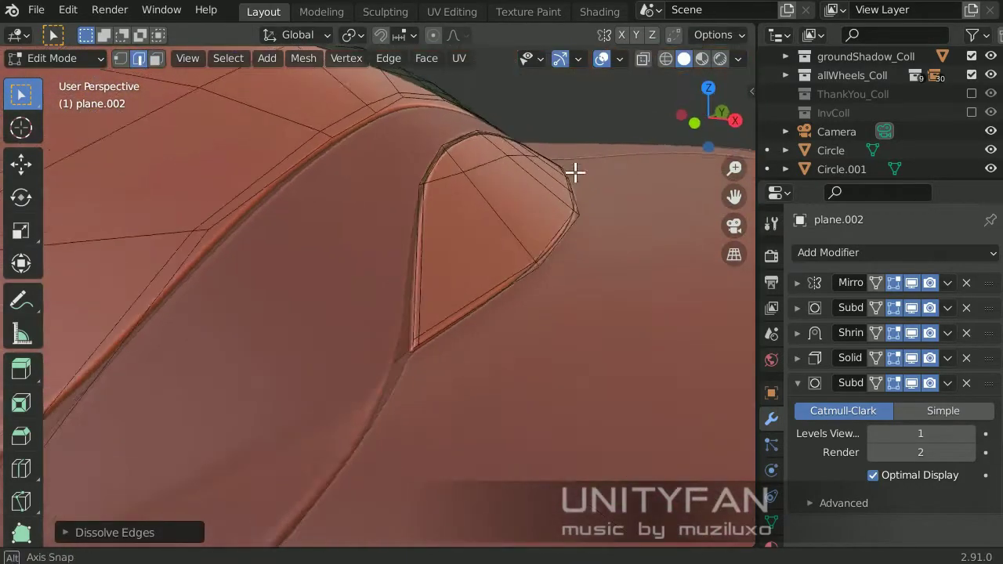
key(Tab)
scroll(399, 290, down, 3)
key(z)
click(485, 345)
Set Subdivision viewport level to 2 on plane.004, plane.006 and plane
click(542, 352)
scroll(392, 308, up, 3)
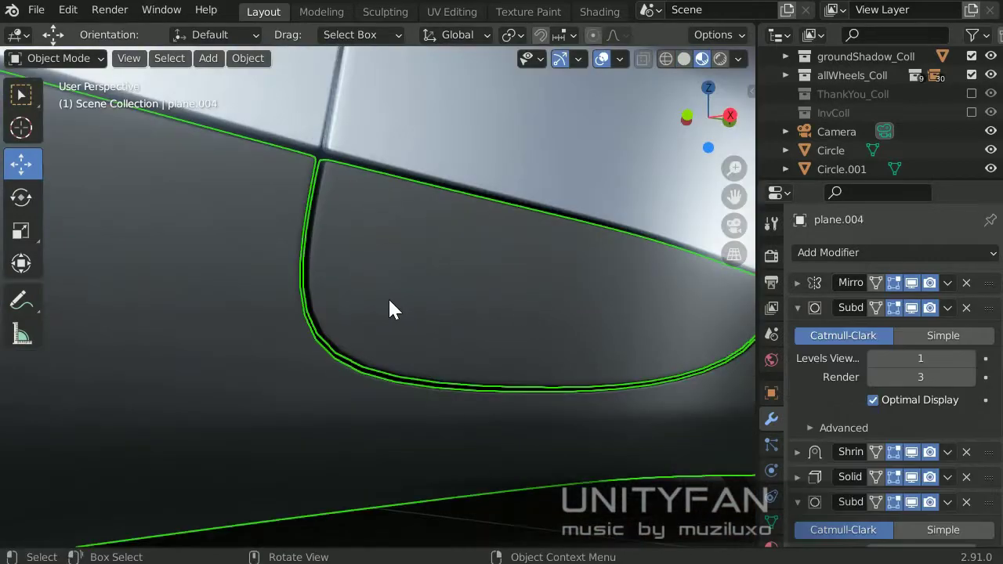
scroll(307, 356, up, 2)
middle_drag(496, 394, 587, 403)
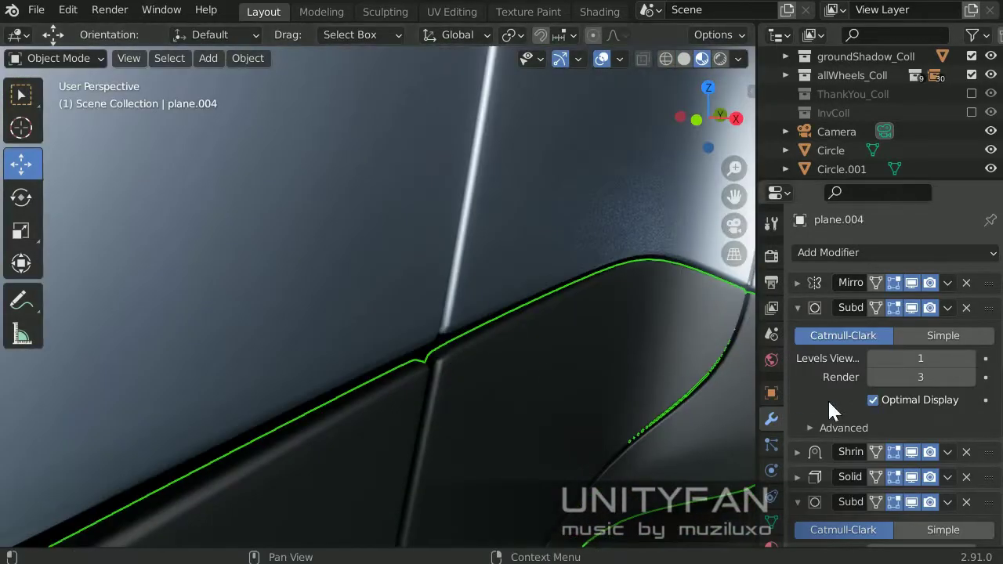
click(970, 358)
mouse_move(544, 354)
middle_down()
mouse_move(553, 333)
mouse_move(402, 266)
middle_up()
scroll(471, 314, up, 4)
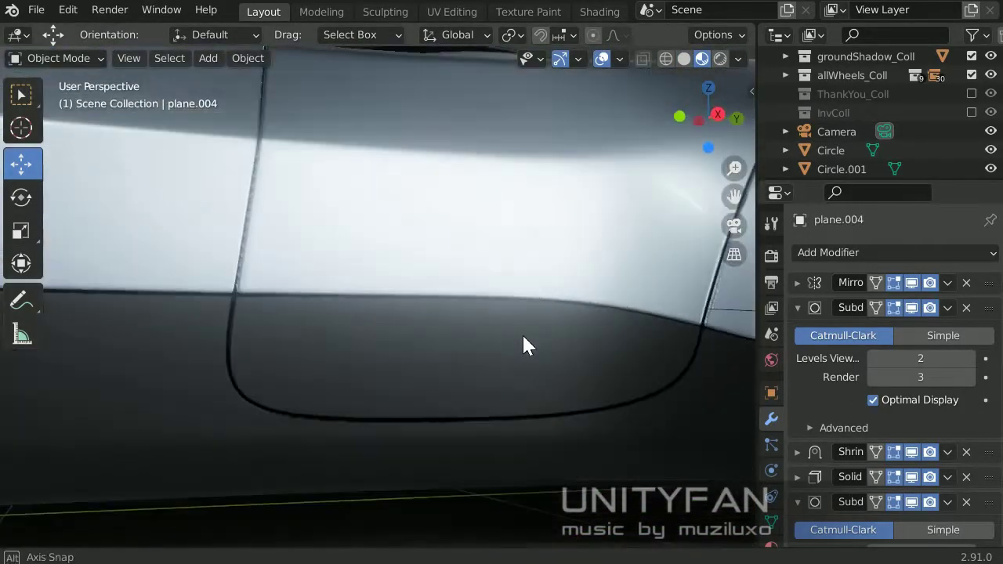
click(524, 337)
click(797, 307)
click(971, 363)
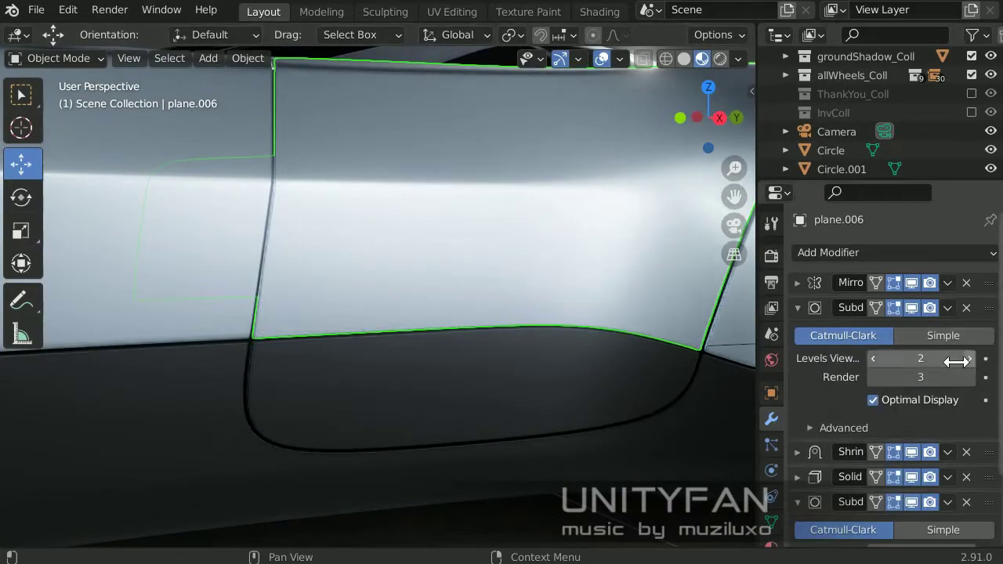
click(797, 307)
Orbit in on the door seam and around the wheel arch and tyre
mouse_move(448, 303)
middle_down()
mouse_move(448, 392)
mouse_move(604, 353)
middle_up()
scroll(509, 427, up, 3)
scroll(508, 427, down, 3)
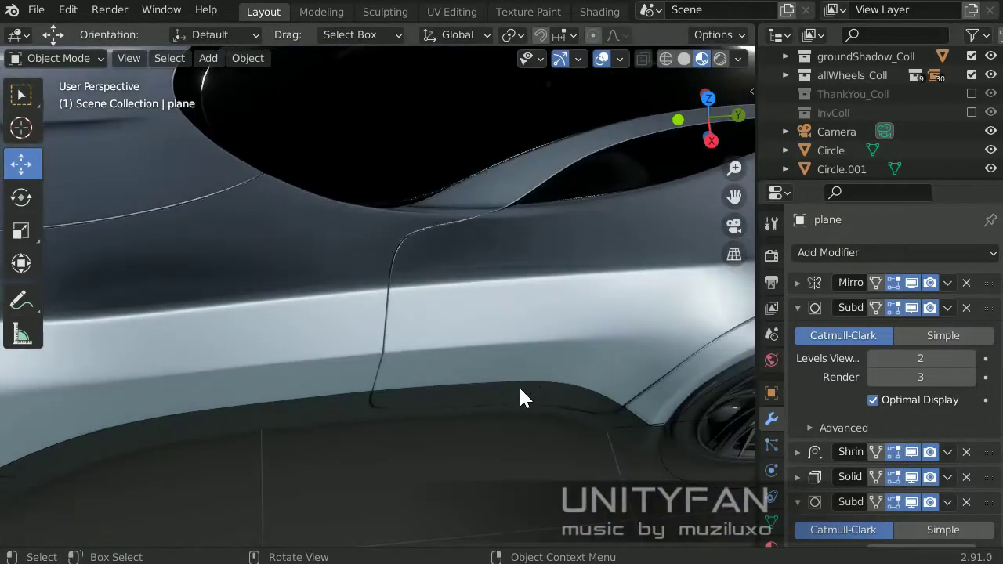
mouse_move(518, 385)
middle_down()
mouse_move(495, 264)
mouse_move(401, 282)
middle_up()
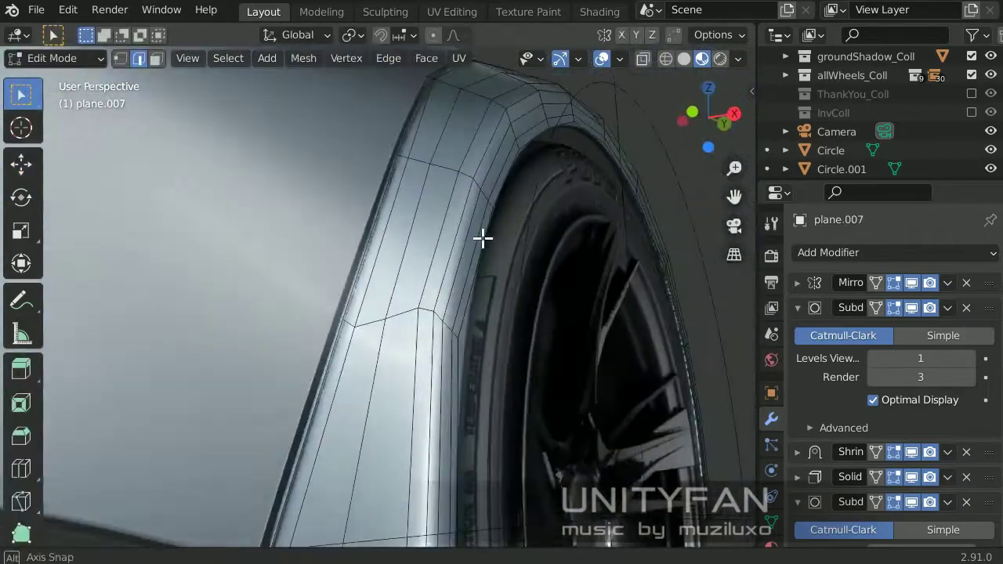
mouse_move(481, 235)
middle_down()
mouse_move(174, 331)
mouse_move(344, 357)
middle_up()
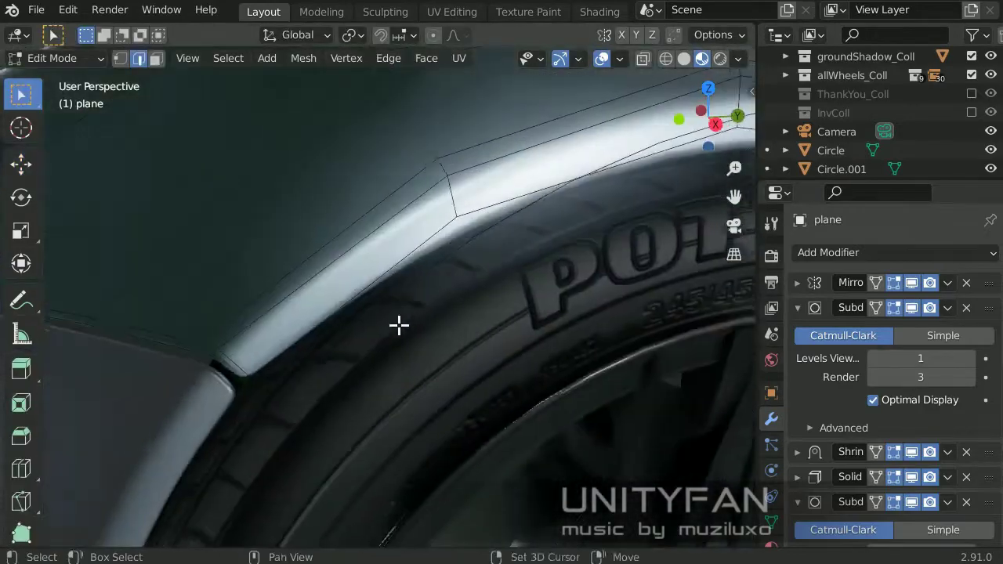
Reposition the body mesh's wheel-arch strip vertices to follow the tyre
click(21, 468)
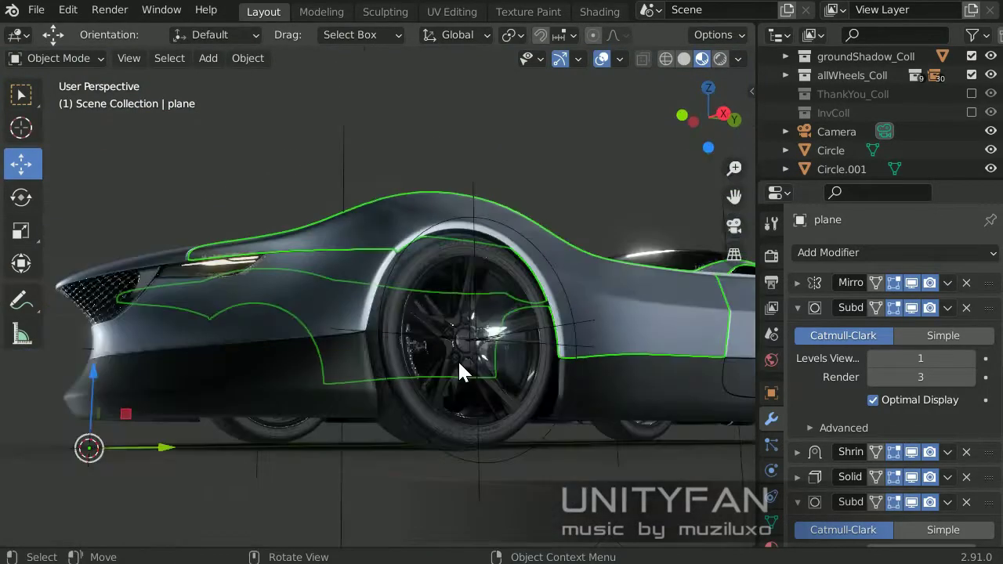
middle_drag(457, 359, 489, 316)
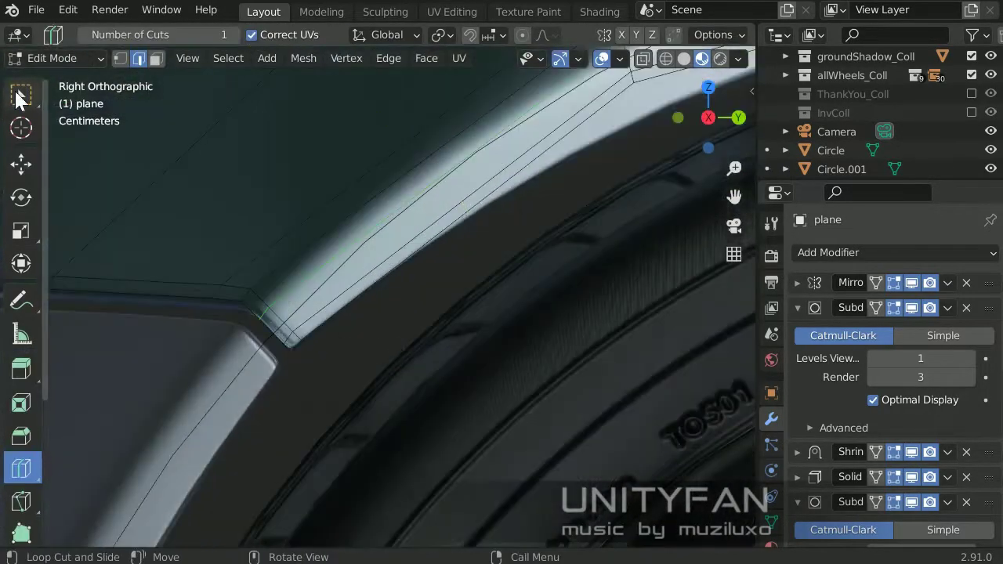
click(322, 351)
scroll(306, 356, down, 6)
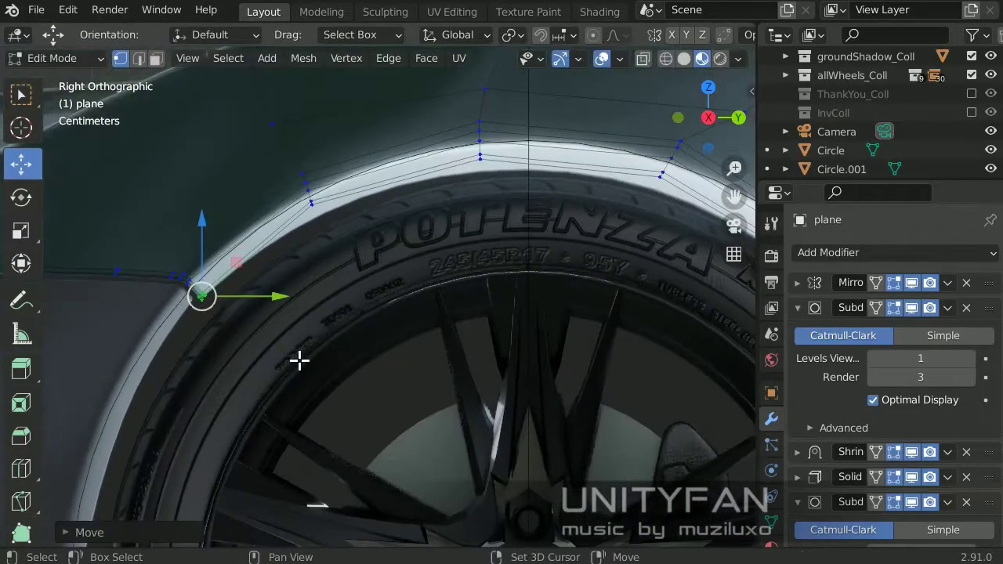
scroll(297, 358, up, 2)
scroll(311, 361, up, 2)
click(343, 268)
scroll(499, 340, down, 3)
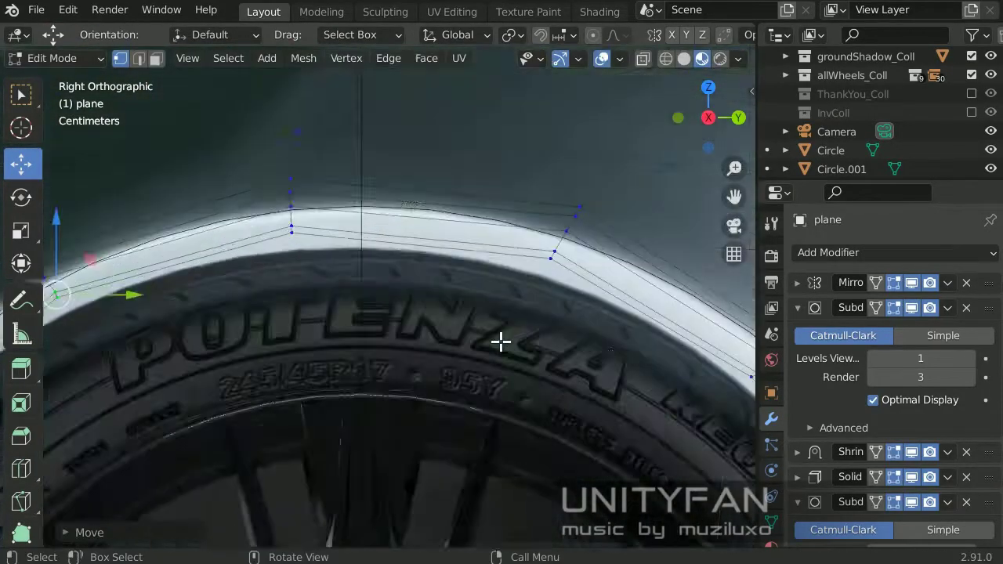
scroll(440, 277, up, 3)
click(476, 219)
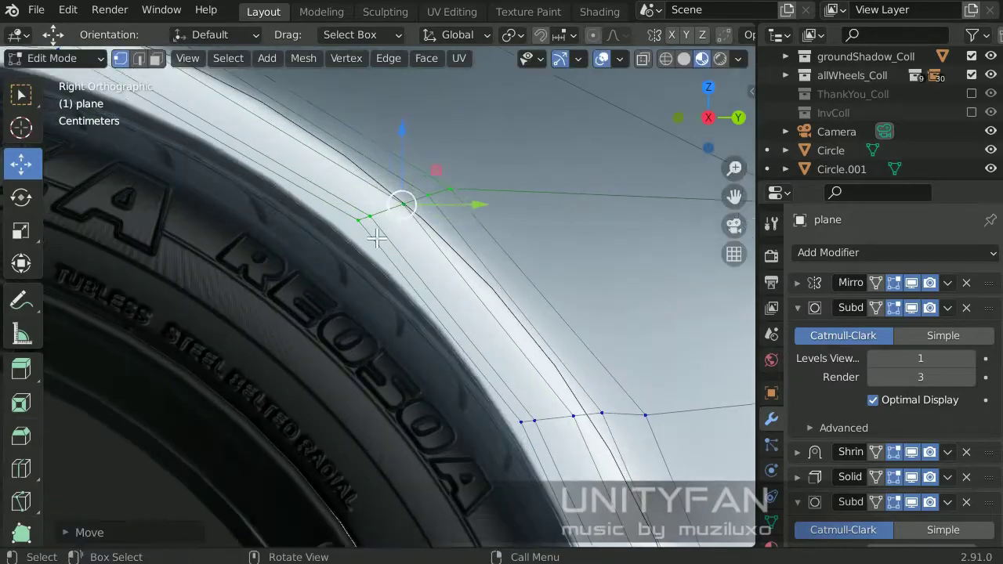
scroll(376, 233, down, 2)
scroll(466, 287, up, 3)
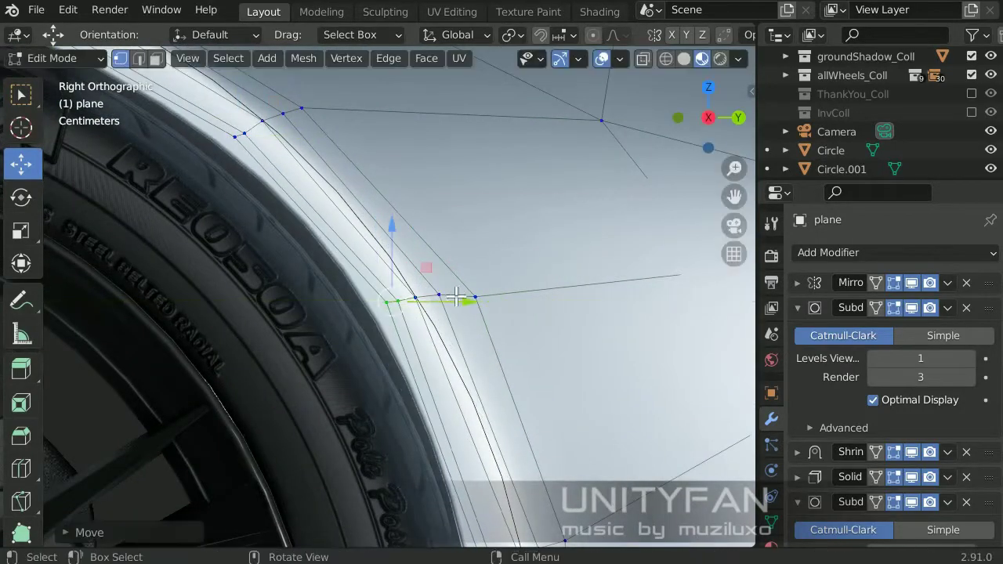
scroll(451, 266, down, 3)
scroll(468, 320, up, 3)
Move the selected arch vertices further along the tyre's curve
key(g)
click(468, 321)
scroll(455, 296, down, 3)
scroll(483, 350, up, 3)
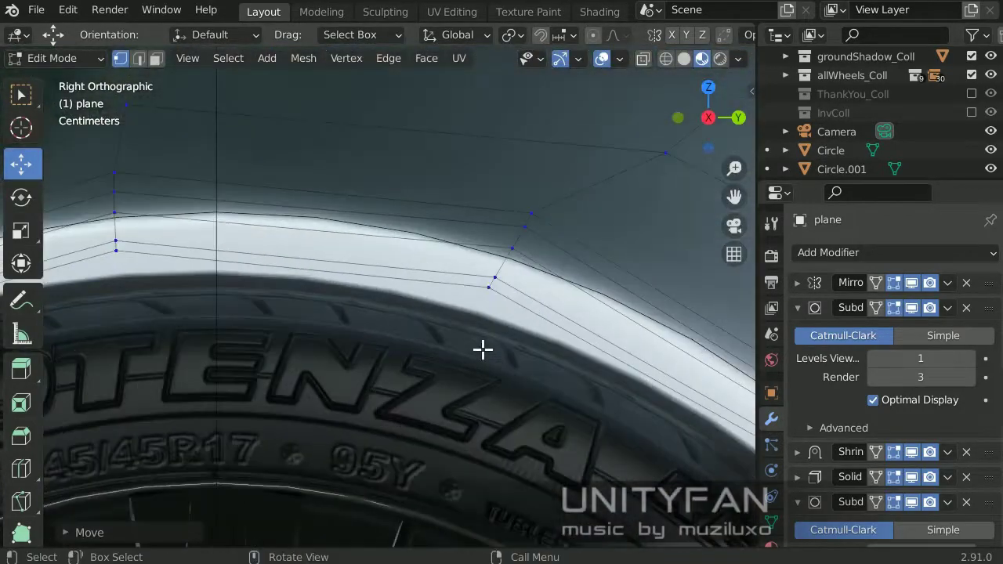
scroll(483, 350, down, 3)
scroll(298, 334, up, 2)
scroll(329, 298, up, 1)
key(g)
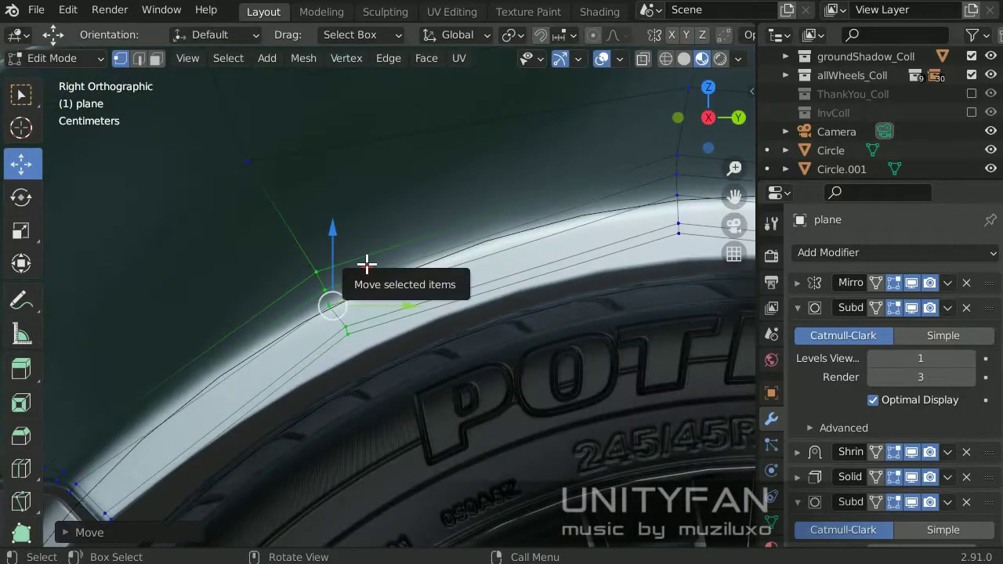
scroll(510, 202, down, 2)
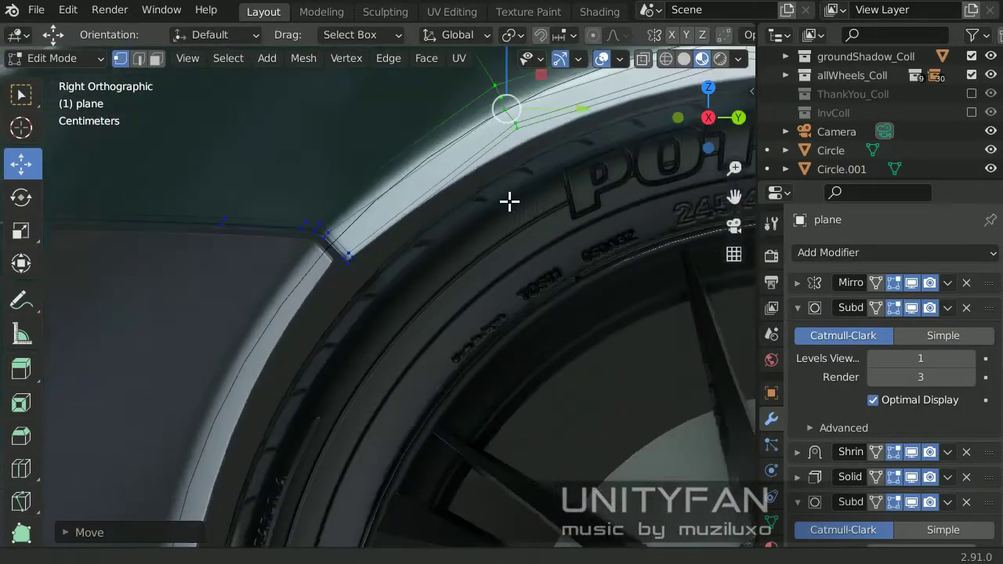
Edit trim piece plane.009 and box-select and move its corner vertices
key(Tab)
scroll(258, 280, up, 2)
click(255, 321)
key(Tab)
scroll(440, 297, up, 3)
scroll(440, 297, up, 2)
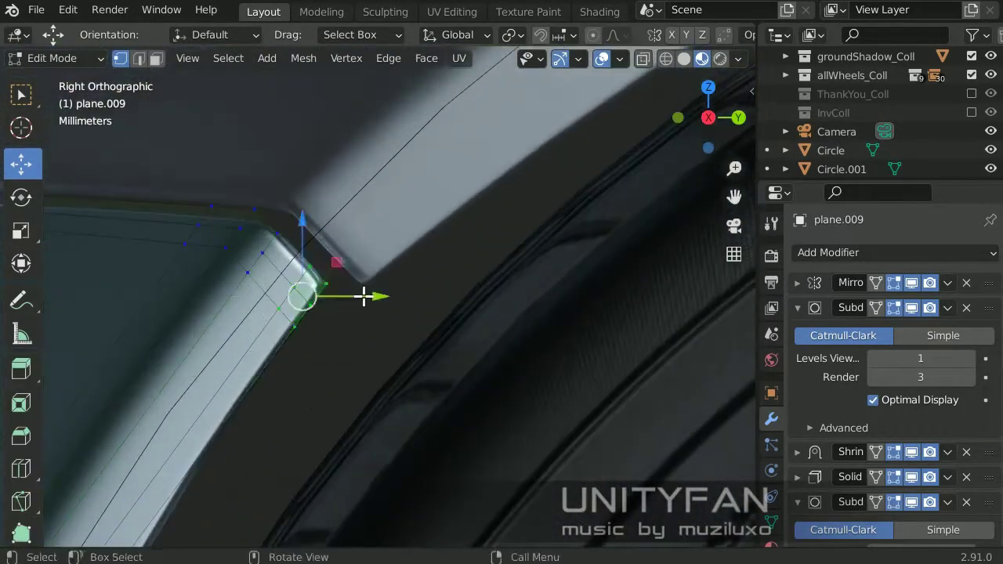
scroll(329, 388, down, 3)
scroll(272, 347, up, 1)
scroll(282, 353, up, 2)
drag(365, 422, 293, 359)
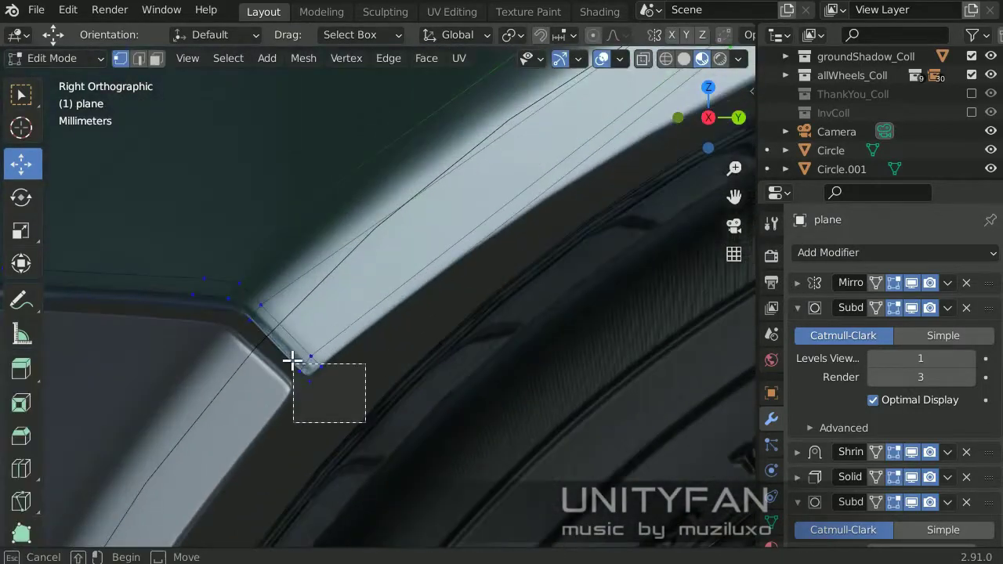
click(358, 350)
scroll(450, 347, down, 3)
scroll(403, 277, up, 2)
Adjust plane.009's corner and bottom-edge vertices so the strip meets cleanly at the corner
click(365, 327)
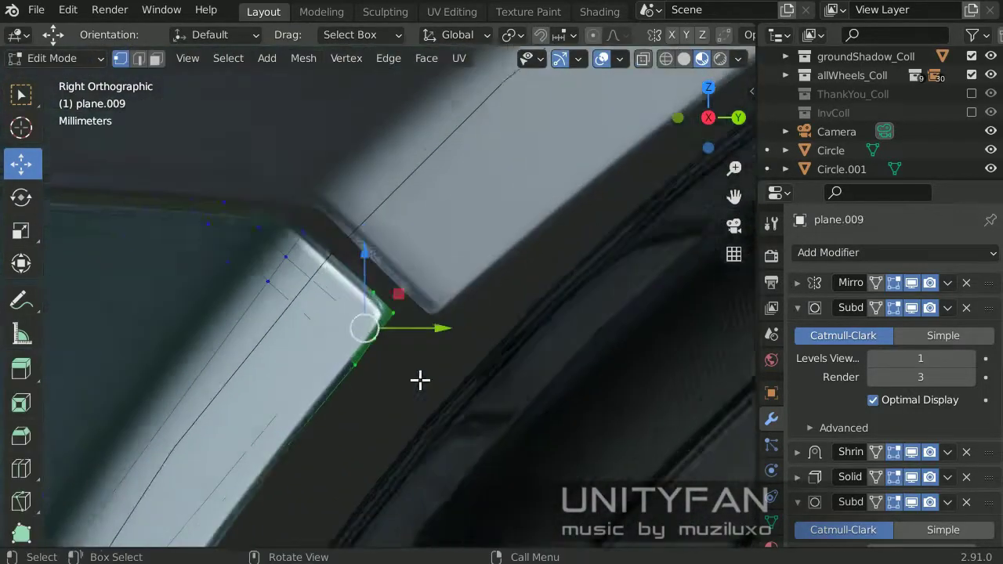
key(g)
scroll(425, 327, up, 2)
click(425, 328)
scroll(369, 283, down, 2)
click(366, 276)
scroll(426, 202, down, 2)
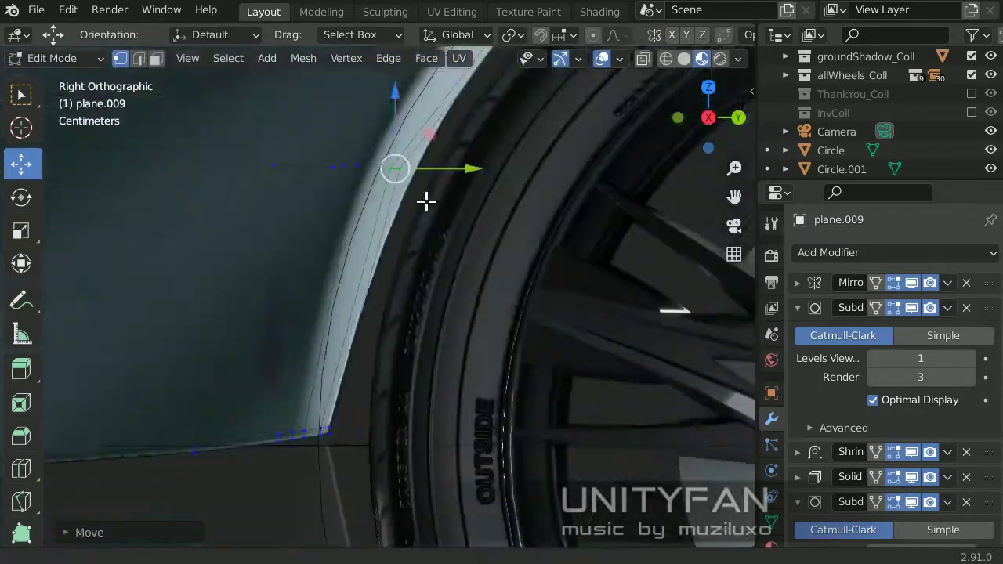
shift+middle_drag(426, 201, 374, 321)
scroll(349, 305, up, 2)
scroll(350, 305, up, 2)
alt+click(354, 306)
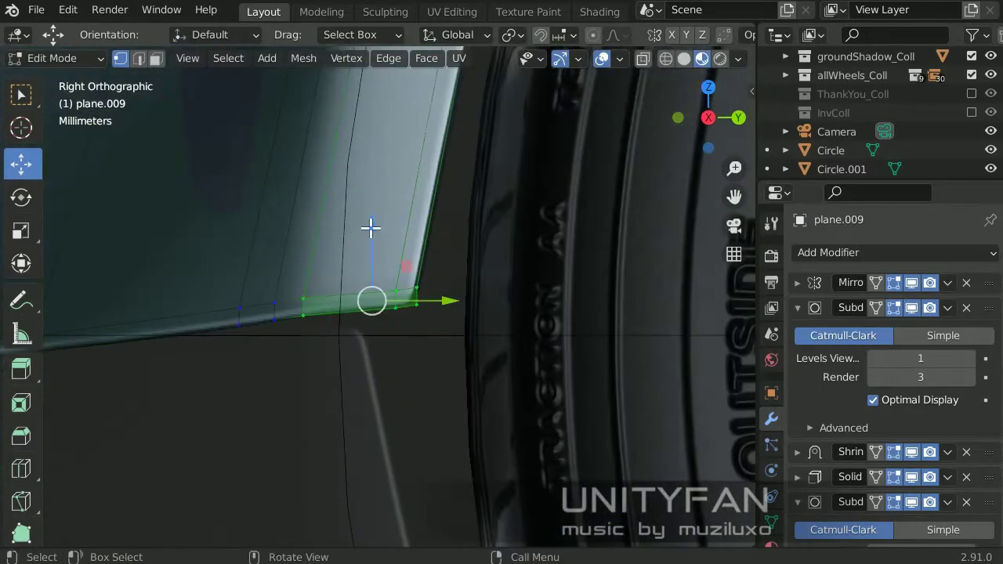
click(371, 236)
Lift plane.003's corner vertex beside the tyre vertically, then orbit toward the rear lights
key(Tab)
click(365, 398)
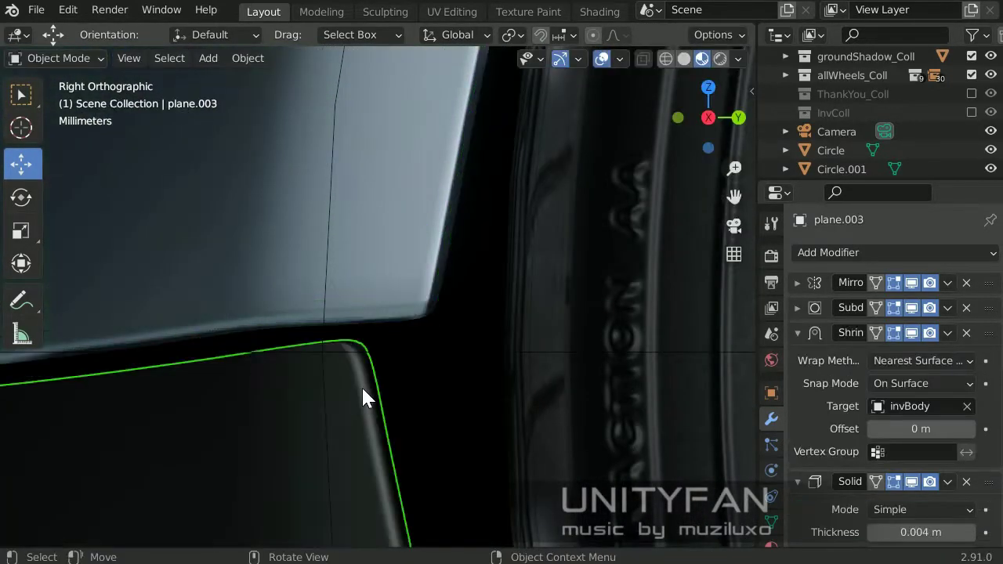
key(Tab)
key(g)
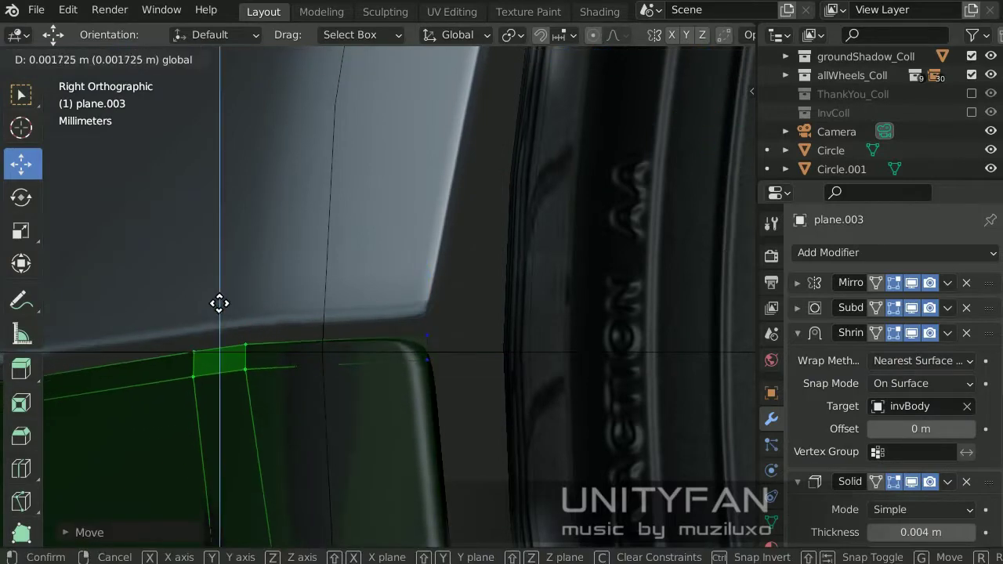
click(219, 303)
scroll(432, 392, down, 3)
shift+middle_drag(432, 392, 411, 351)
scroll(412, 351, up, 3)
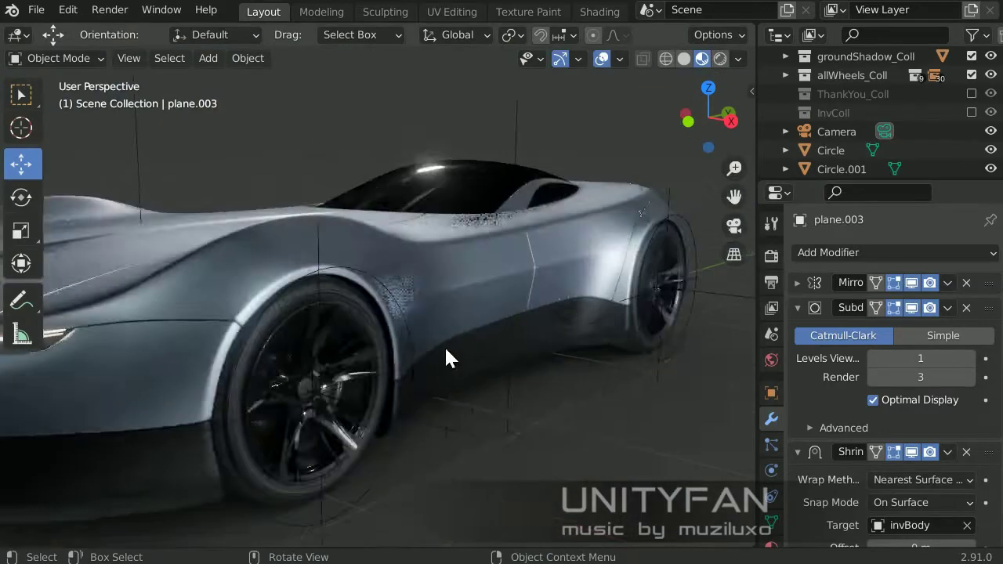
middle_drag(445, 349, 482, 333)
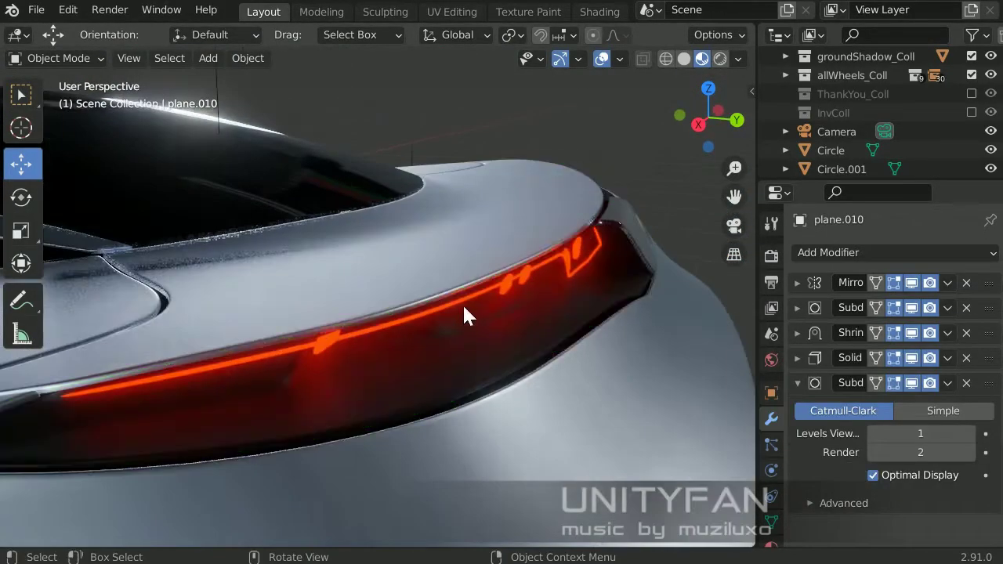
mouse_move(463, 313)
middle_down()
mouse_move(499, 287)
mouse_move(484, 317)
middle_up()
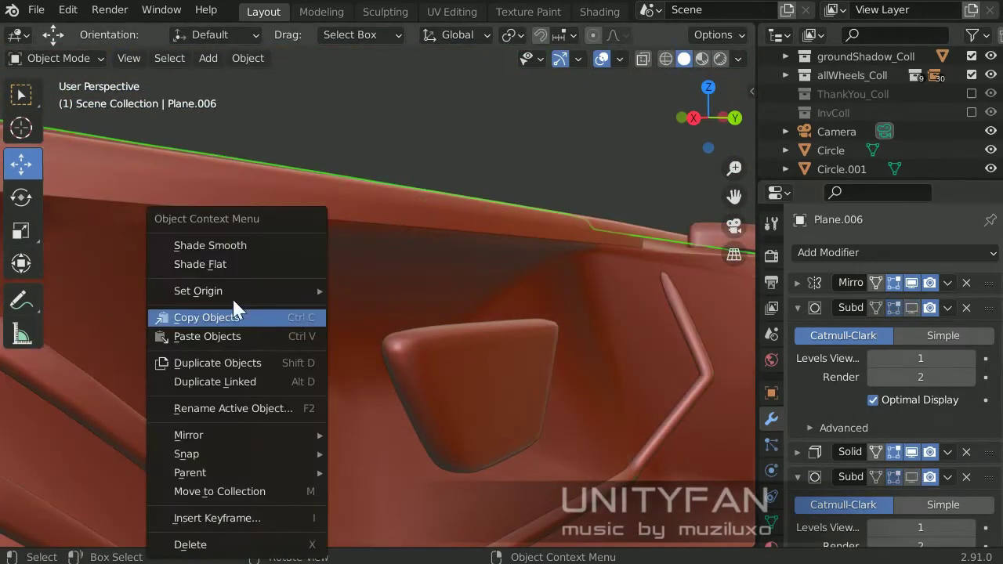
Slide the surround panel's upper-edge vertices with G so they sit against the body crease
middle_drag(234, 300, 414, 302)
mouse_move(498, 279)
middle_down()
mouse_move(489, 298)
mouse_move(544, 235)
mouse_move(459, 222)
mouse_move(598, 253)
mouse_move(482, 242)
mouse_move(437, 264)
mouse_move(353, 260)
mouse_move(551, 287)
mouse_move(444, 251)
mouse_move(567, 249)
middle_up()
click(606, 226)
drag(575, 181, 525, 219)
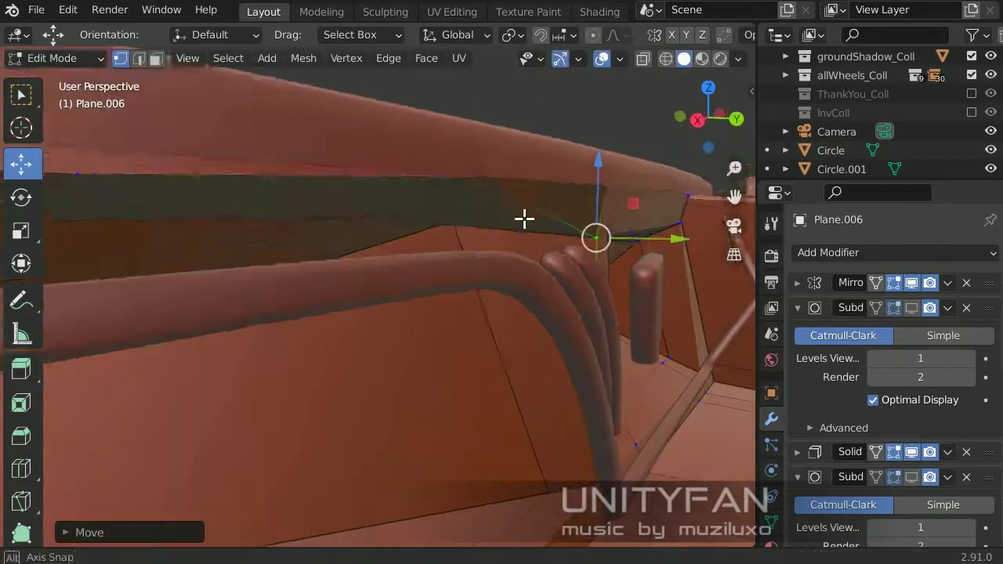
mouse_move(560, 202)
middle_down()
mouse_move(441, 211)
mouse_move(551, 242)
middle_up()
click(451, 209)
mouse_move(514, 302)
middle_down()
mouse_move(555, 251)
mouse_move(504, 139)
mouse_move(578, 280)
middle_up()
key(g)
click(685, 255)
mouse_move(685, 255)
middle_down()
mouse_move(604, 269)
mouse_move(691, 322)
middle_up()
key(g)
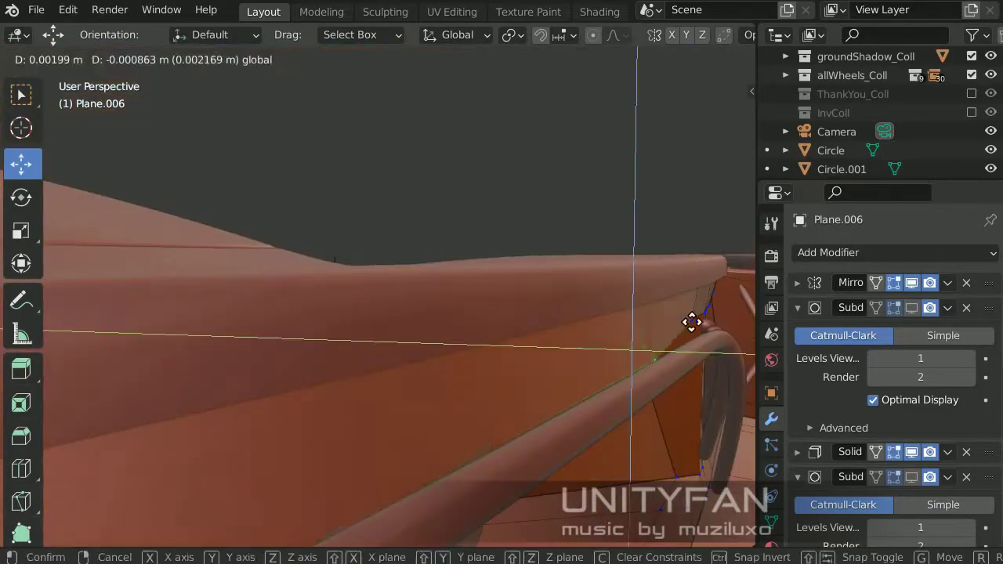
mouse_move(560, 345)
middle_down()
mouse_move(398, 302)
mouse_move(556, 313)
mouse_move(528, 353)
mouse_move(350, 413)
mouse_move(389, 354)
mouse_move(335, 383)
middle_up()
Move an edge loop on the tube trim Plane.011 to fit its lower end, then leave Edit Mode
alt+click(334, 383)
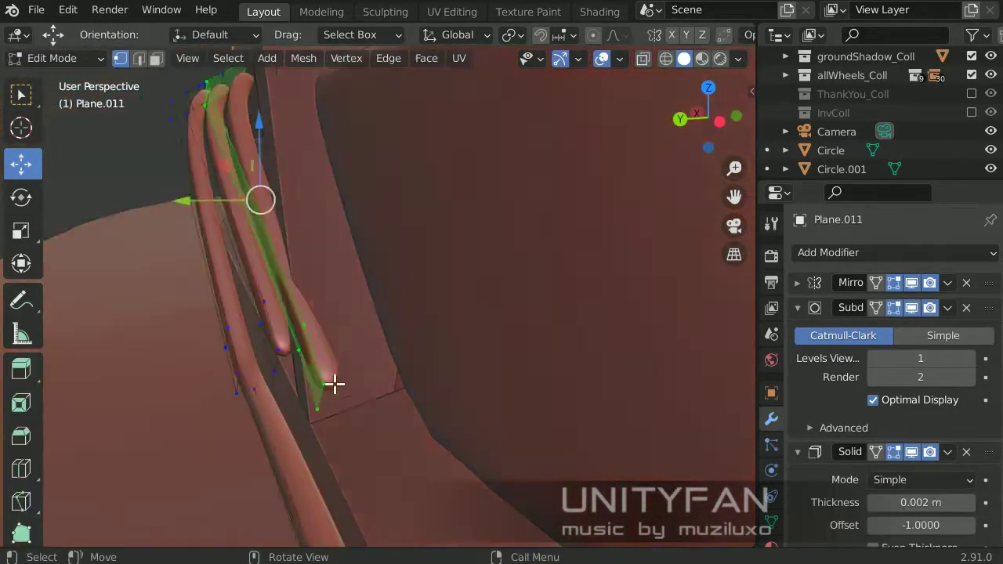
click(263, 384)
middle_drag(262, 384, 310, 335)
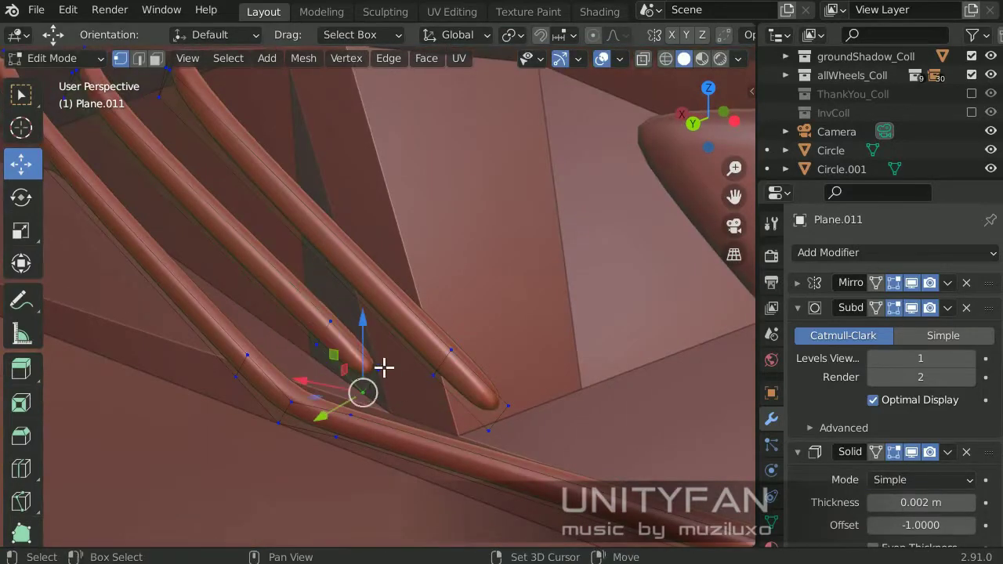
mouse_move(384, 366)
middle_down()
mouse_move(225, 347)
mouse_move(408, 388)
mouse_move(307, 381)
middle_up()
drag(307, 381, 306, 389)
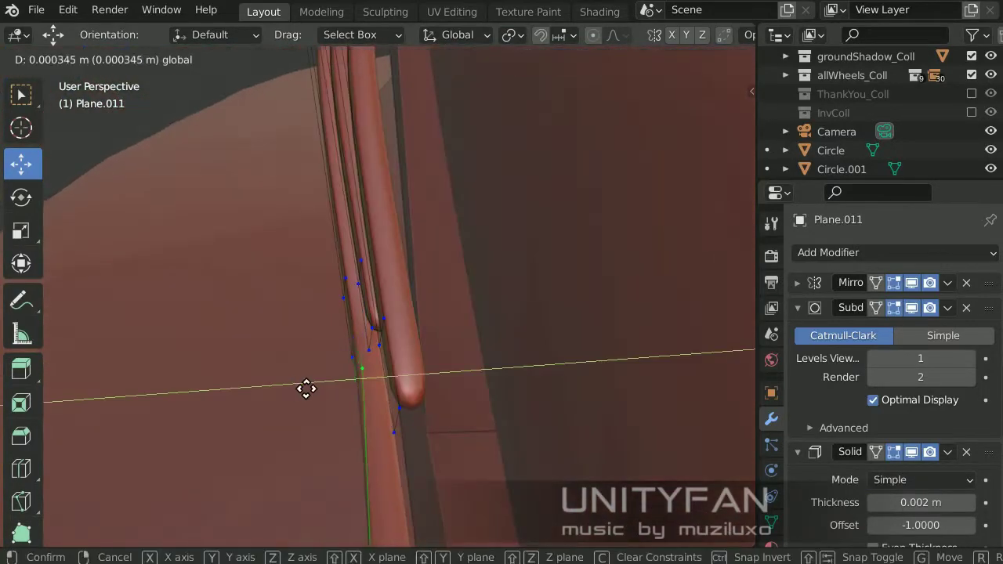
click(306, 389)
middle_drag(306, 389, 622, 340)
key(Tab)
In Edit Mode on Plane.006, select an edge path along the panel's top edge and move it
click(325, 293)
key(Tab)
mouse_move(325, 293)
middle_down()
mouse_move(428, 316)
mouse_move(481, 306)
mouse_move(445, 328)
middle_up()
ctrl+click(445, 329)
middle_drag(542, 314, 554, 308)
key(g)
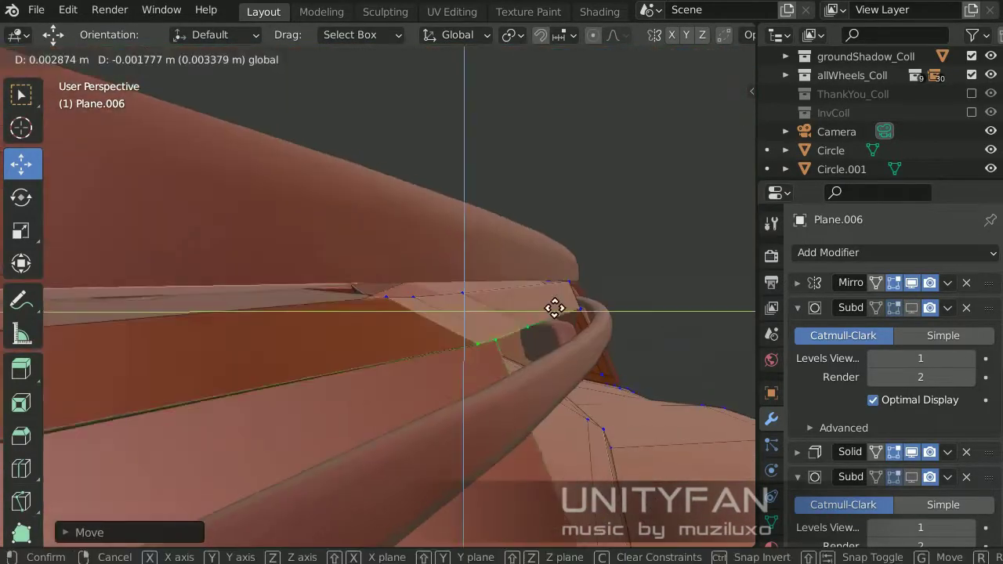
click(564, 248)
mouse_move(563, 249)
middle_down()
mouse_move(596, 296)
mouse_move(510, 325)
middle_up()
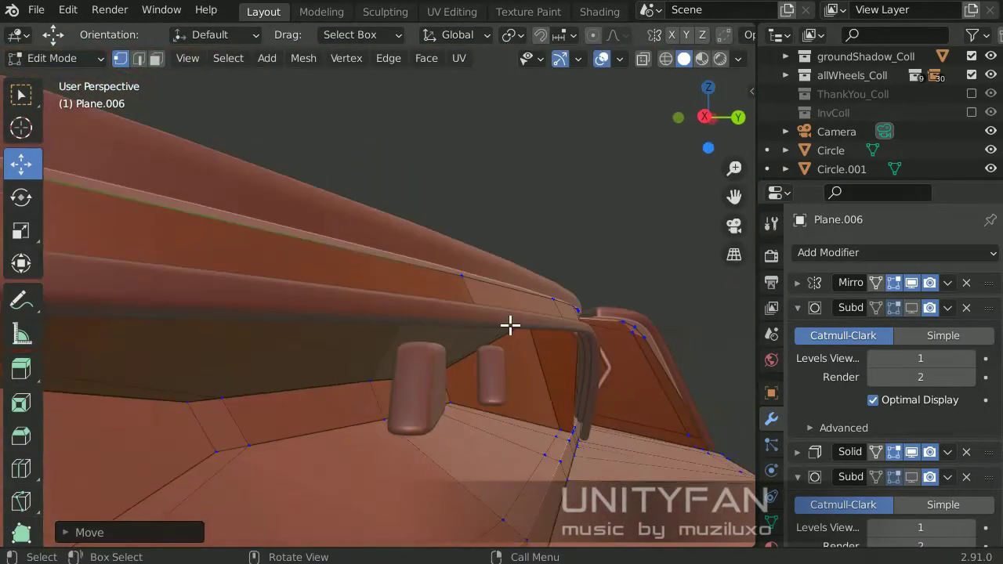
Move the panel's top edge path again to tighten it against the crease
key(g)
click(549, 244)
mouse_move(549, 243)
middle_down()
mouse_move(644, 312)
mouse_move(510, 334)
mouse_move(598, 309)
mouse_move(513, 309)
mouse_move(496, 338)
middle_up()
click(610, 304)
mouse_move(610, 304)
middle_down()
mouse_move(450, 369)
mouse_move(389, 298)
mouse_move(242, 295)
mouse_move(525, 333)
mouse_move(434, 241)
middle_up()
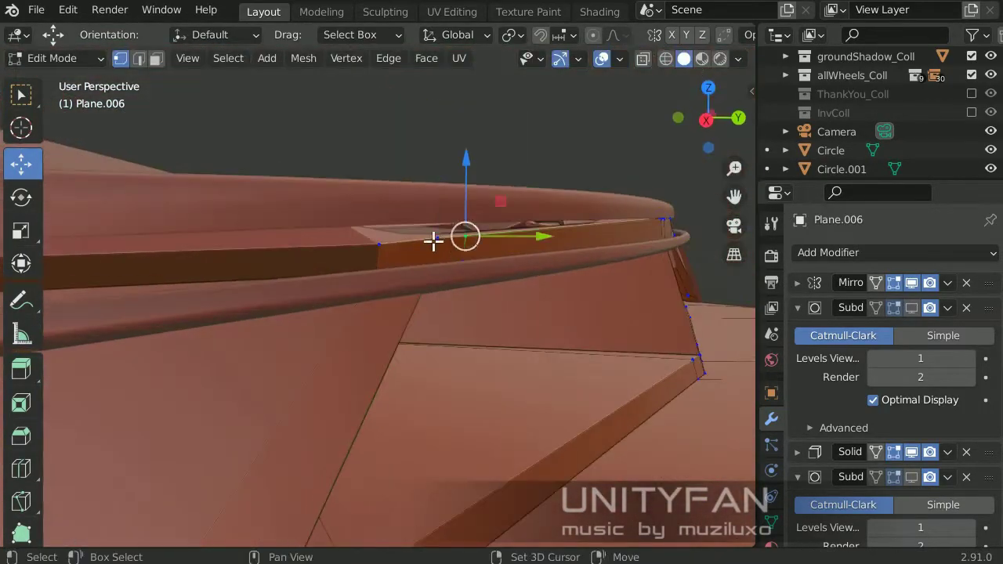
Nudge more Plane.006 vertices so the panel follows the body's side crease
mouse_move(510, 227)
middle_down()
mouse_move(479, 325)
mouse_move(303, 332)
mouse_move(450, 343)
mouse_move(362, 337)
middle_up()
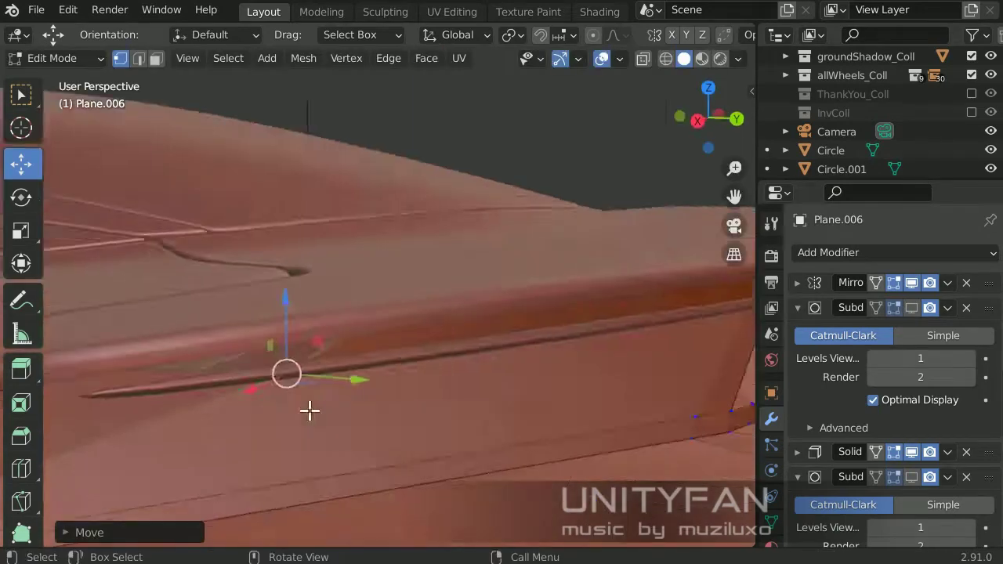
middle_drag(310, 411, 241, 334)
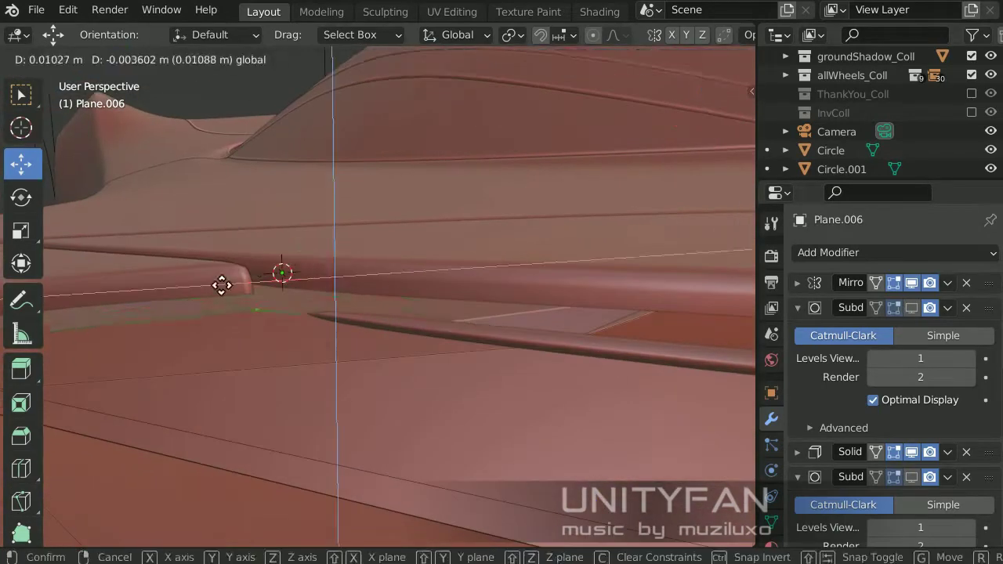
click(222, 286)
mouse_move(221, 285)
middle_down()
mouse_move(616, 306)
mouse_move(92, 76)
middle_up()
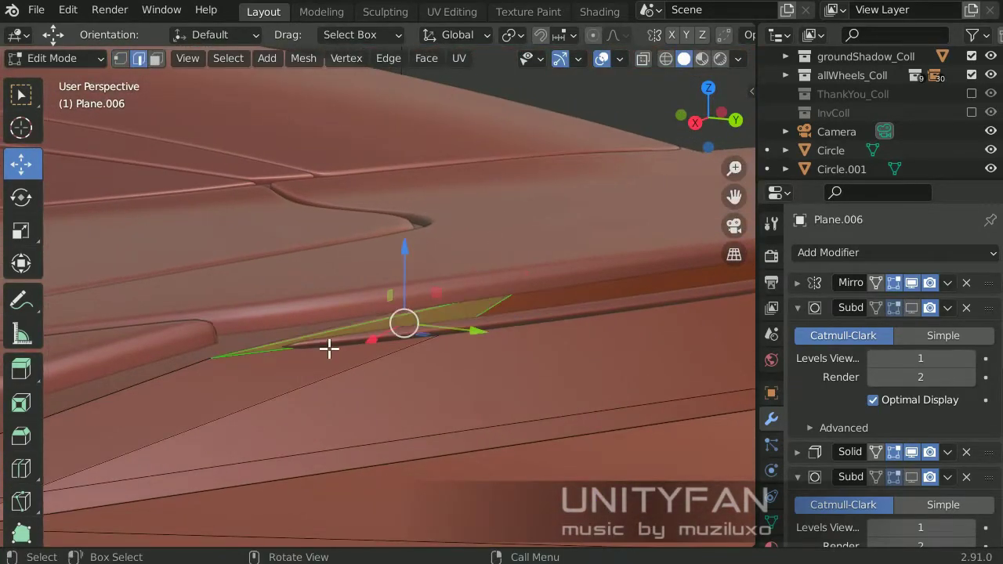
key(g)
click(247, 381)
mouse_move(247, 381)
middle_down()
mouse_move(327, 287)
mouse_move(441, 311)
mouse_move(431, 316)
mouse_move(338, 267)
middle_up()
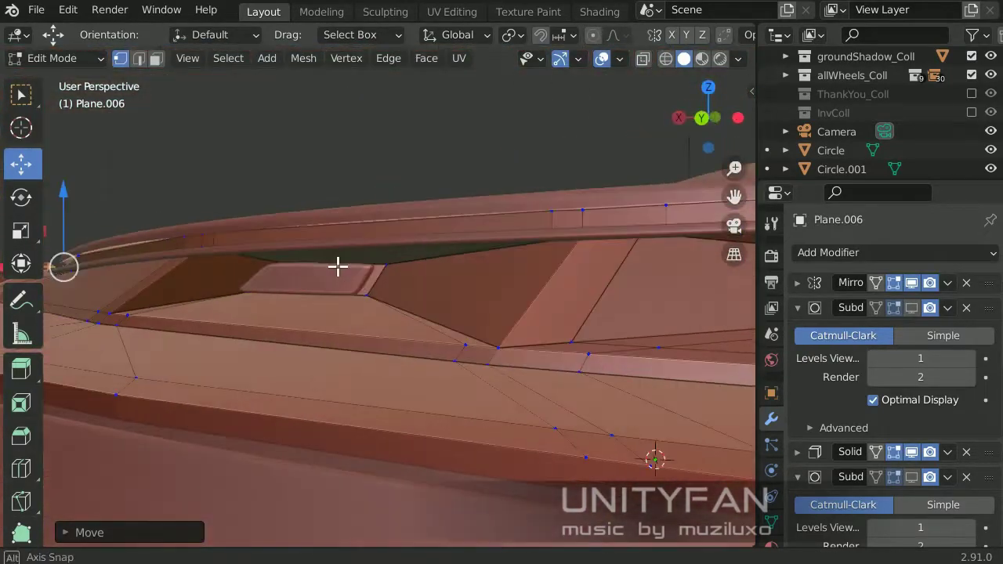
Box-select the vertices along the panel's lower edge
mouse_move(327, 218)
middle_down()
mouse_move(481, 372)
mouse_move(384, 259)
middle_up()
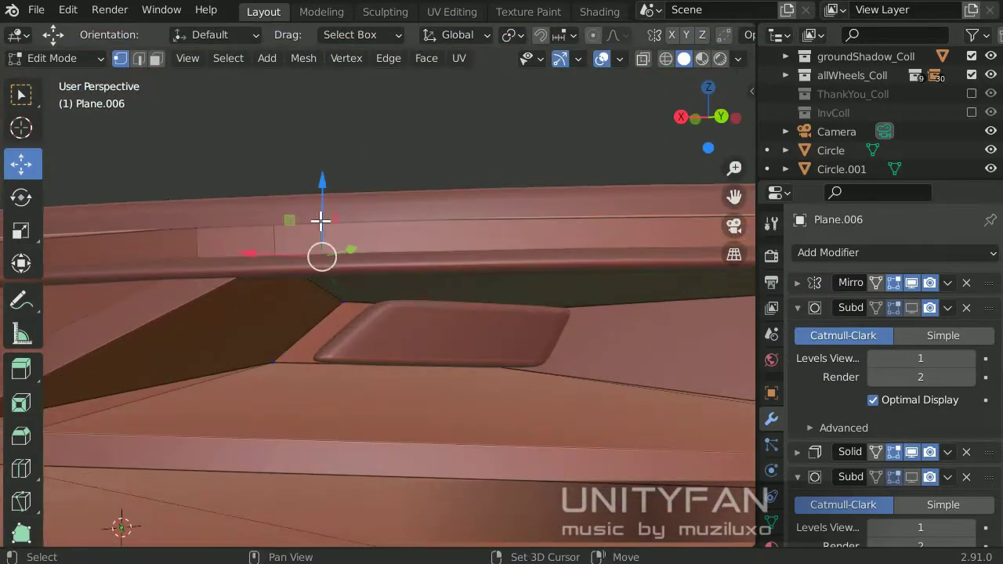
drag(321, 220, 506, 415)
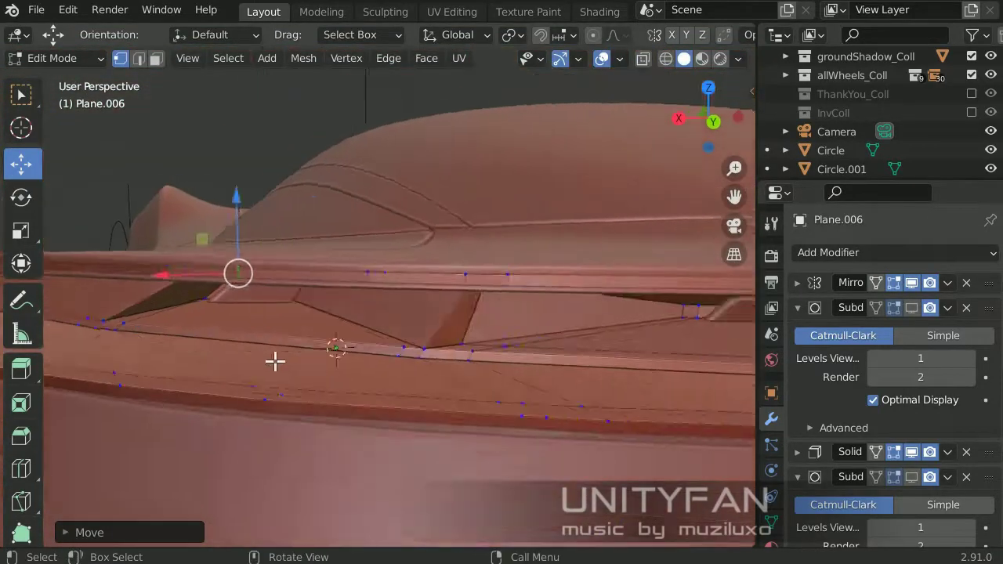
middle_drag(274, 360, 355, 382)
drag(356, 383, 286, 317)
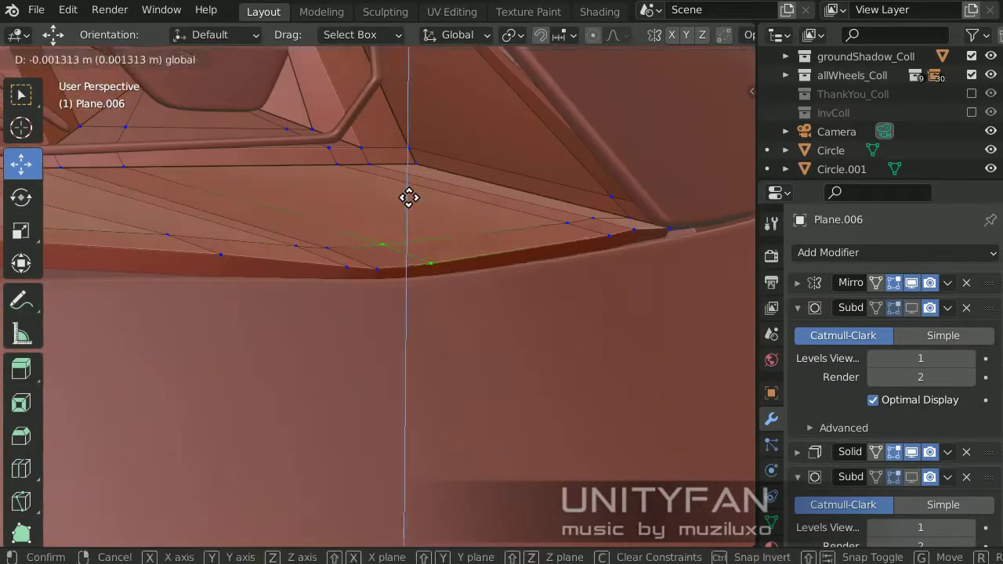
Move the panel's edge vertices with the Move tool to follow the trim
click(409, 198)
middle_drag(409, 197, 433, 291)
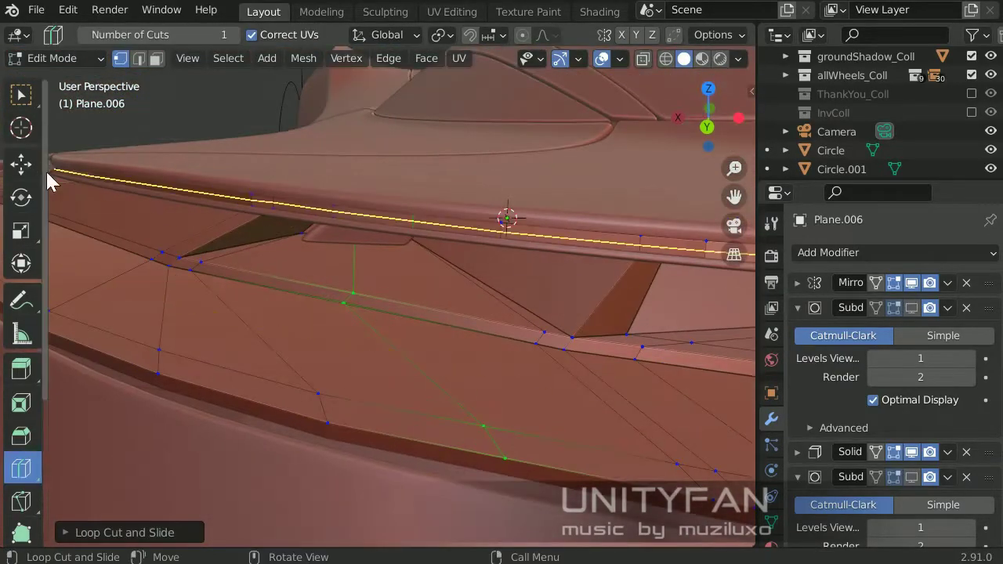
click(21, 163)
middle_drag(314, 329, 478, 401)
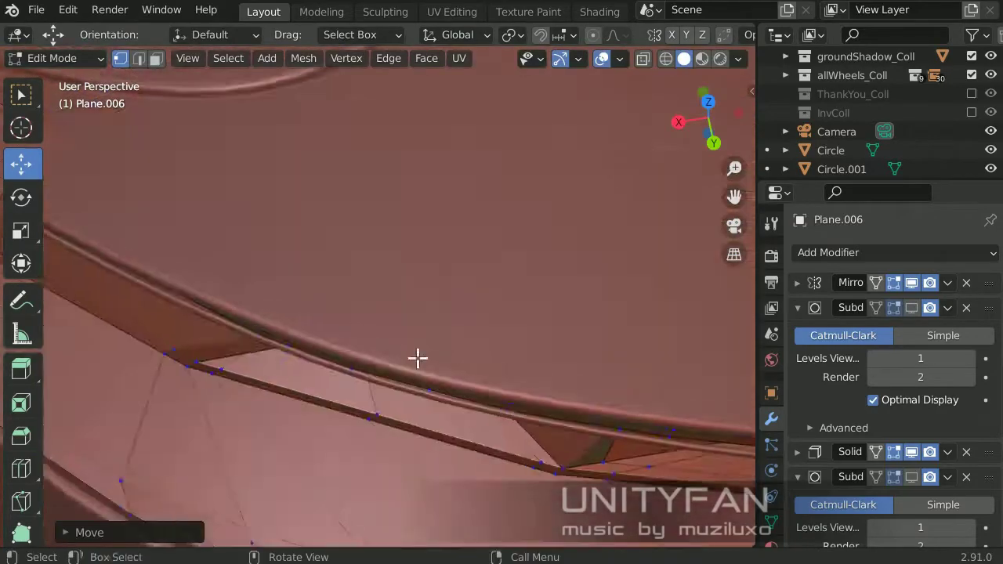
middle_drag(418, 359, 389, 241)
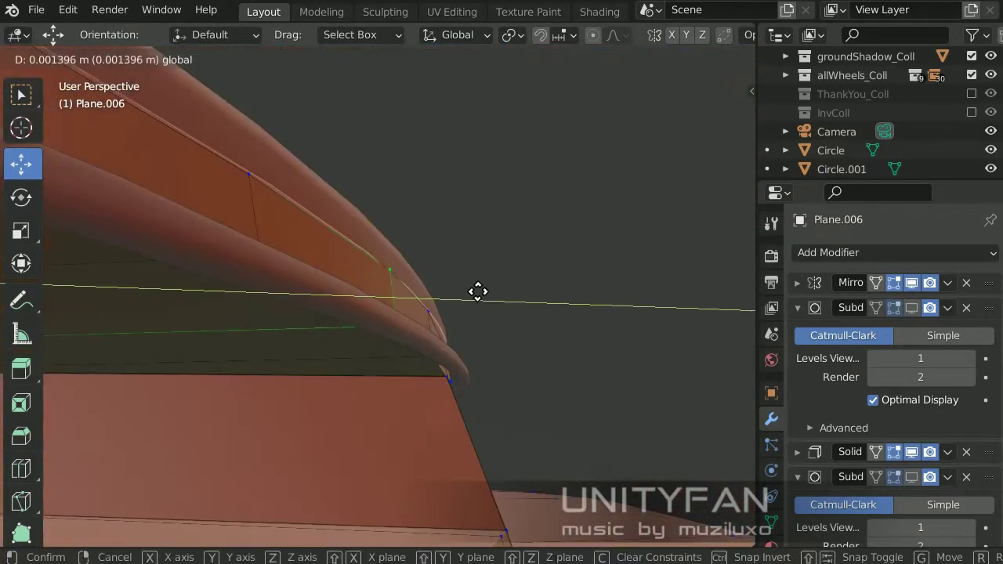
click(478, 292)
mouse_move(478, 291)
middle_down()
mouse_move(493, 363)
mouse_move(240, 306)
mouse_move(369, 309)
mouse_move(516, 358)
mouse_move(544, 274)
mouse_move(495, 212)
mouse_move(503, 284)
middle_up()
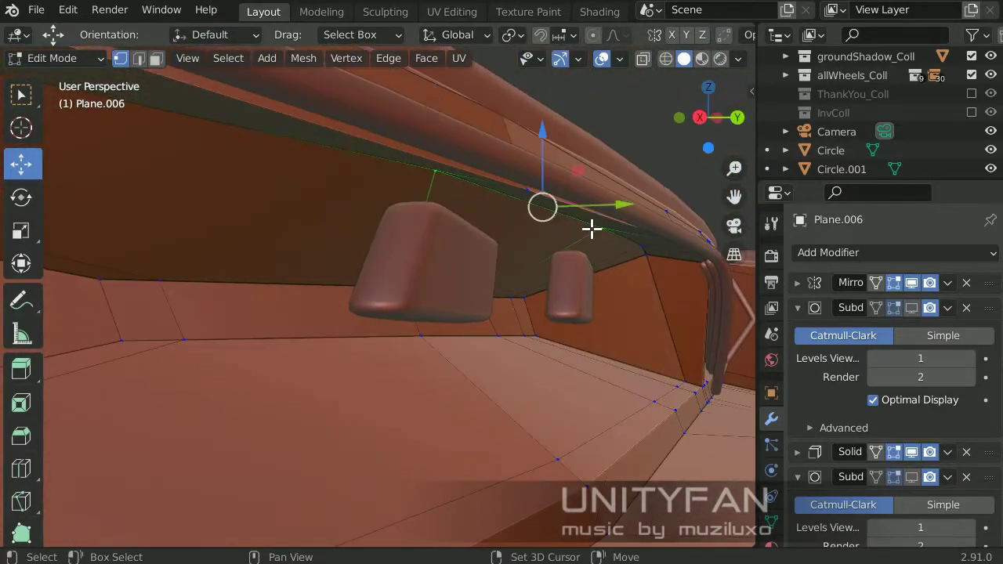
Add an edge loop to the panel along the trim and return to plain selection
shift+middle_drag(592, 228, 385, 153)
click(523, 159)
mouse_move(523, 159)
middle_down()
mouse_move(377, 274)
mouse_move(581, 330)
middle_up()
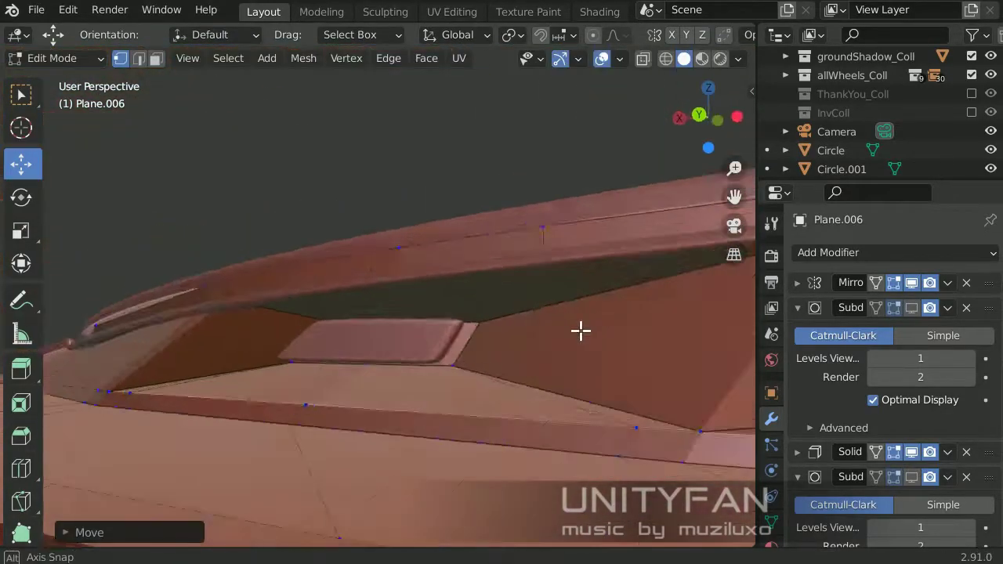
click(276, 361)
middle_drag(264, 369, 641, 399)
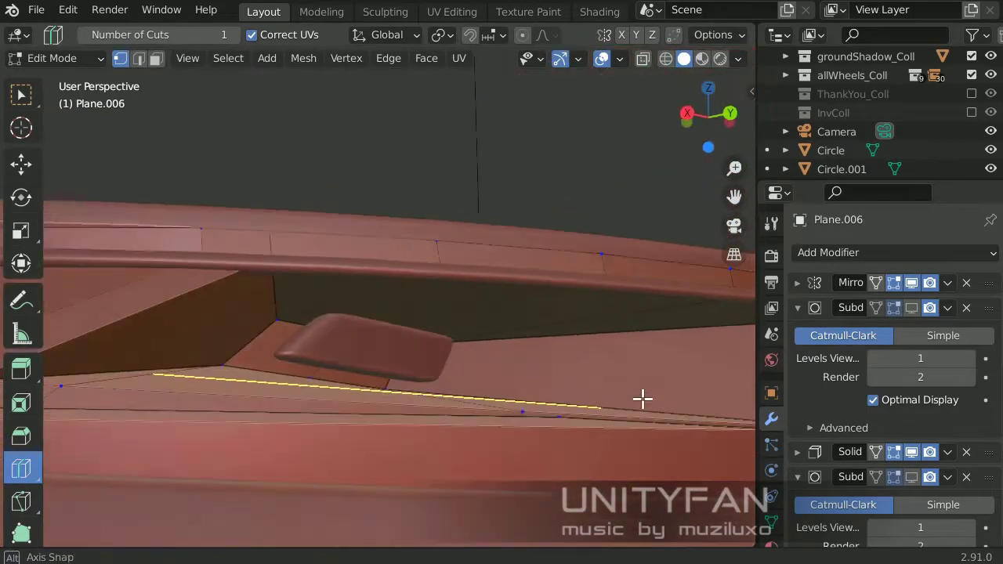
click(21, 94)
Knife-cut new edges across the panel's upper edge
mouse_move(235, 235)
middle_down()
mouse_move(526, 421)
mouse_move(371, 374)
mouse_move(653, 377)
middle_up()
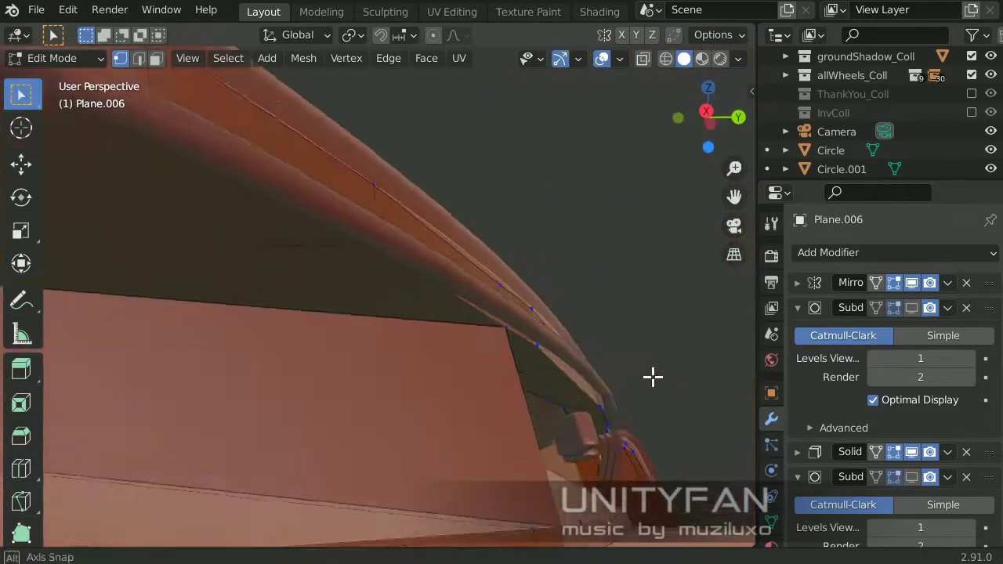
key(Return)
mouse_move(275, 261)
middle_down()
mouse_move(246, 459)
mouse_move(399, 329)
middle_up()
mouse_move(551, 415)
middle_down()
mouse_move(291, 286)
mouse_move(509, 340)
mouse_move(409, 423)
middle_up()
Reposition the selected vertices, make a second knife cut, and exit to Object Mode
key(shift+space)
key(g)
mouse_move(332, 381)
middle_down()
mouse_move(422, 336)
mouse_move(334, 351)
middle_up()
mouse_move(513, 169)
middle_down()
mouse_move(620, 338)
mouse_move(556, 298)
mouse_move(519, 324)
mouse_move(418, 254)
mouse_move(331, 269)
mouse_move(548, 298)
middle_up()
key(Return)
key(Tab)
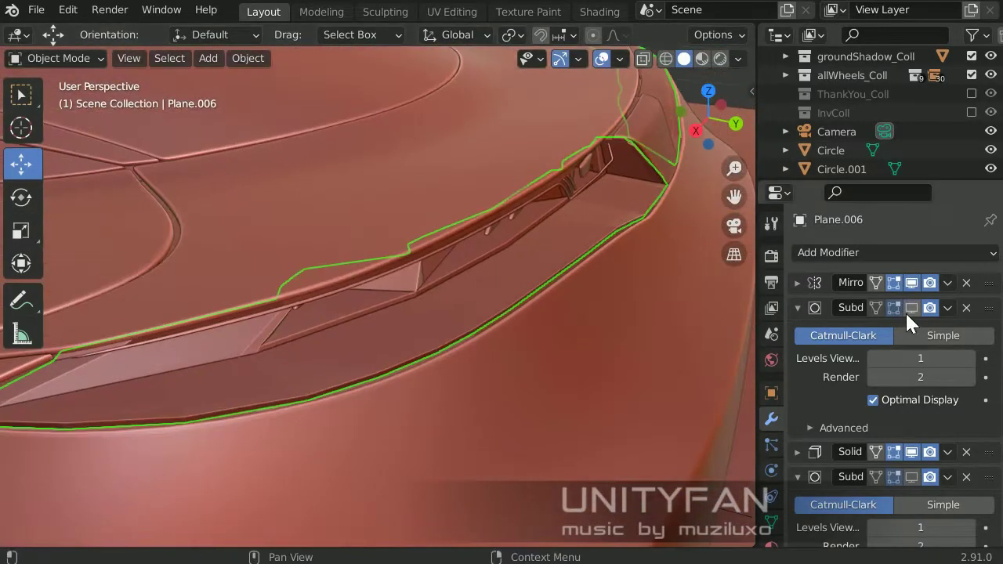
Turn on the Subdivision modifier's viewport display to see the intake panel smoothed
click(911, 308)
mouse_move(459, 307)
middle_down()
mouse_move(472, 333)
mouse_move(546, 273)
mouse_move(565, 323)
mouse_move(540, 306)
mouse_move(156, 322)
middle_up()
key(Tab)
key(Tab)
mouse_move(392, 282)
middle_down()
mouse_move(565, 335)
mouse_move(489, 354)
mouse_move(358, 305)
mouse_move(329, 278)
mouse_move(400, 336)
mouse_move(408, 274)
mouse_move(157, 325)
mouse_move(374, 282)
mouse_move(490, 360)
mouse_move(497, 314)
middle_up()
key(Tab)
key(shift+space)
key(g)
Nudge several panel vertices with G to smooth the panel gaps
key(g)
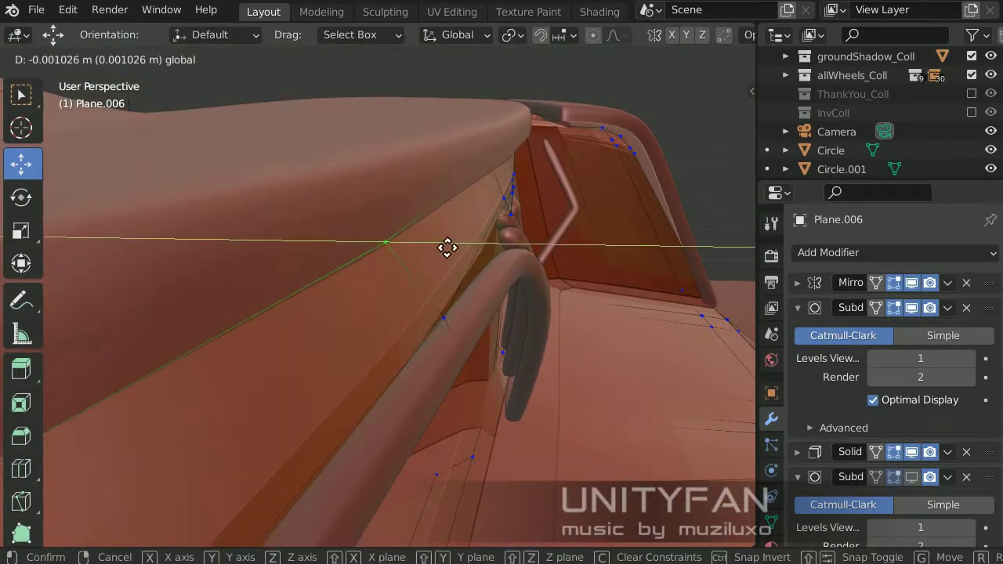
click(447, 248)
mouse_move(447, 247)
middle_down()
mouse_move(426, 298)
mouse_move(499, 329)
mouse_move(537, 264)
mouse_move(345, 217)
mouse_move(575, 341)
mouse_move(287, 275)
mouse_move(333, 390)
middle_up()
key(g)
click(242, 440)
mouse_move(241, 440)
middle_down()
mouse_move(224, 410)
mouse_move(396, 334)
mouse_move(364, 411)
middle_up()
click(237, 479)
mouse_move(237, 479)
middle_down()
mouse_move(314, 381)
mouse_move(415, 426)
mouse_move(385, 416)
mouse_move(418, 329)
middle_up()
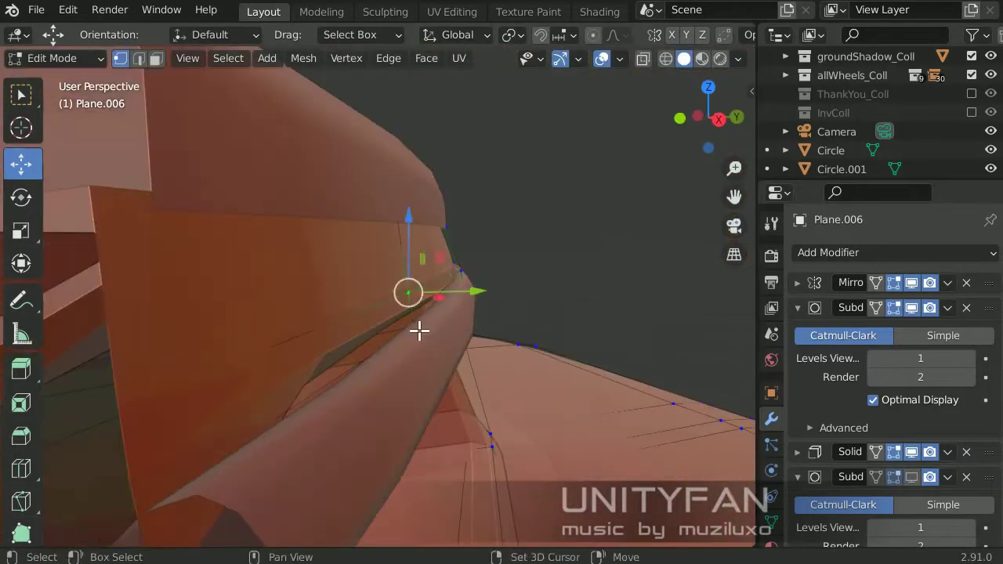
key(g)
click(446, 384)
mouse_move(446, 384)
middle_down()
mouse_move(419, 369)
mouse_move(436, 471)
mouse_move(330, 350)
mouse_move(410, 385)
mouse_move(535, 311)
middle_up()
click(440, 474)
key(Tab)
key(Tab)
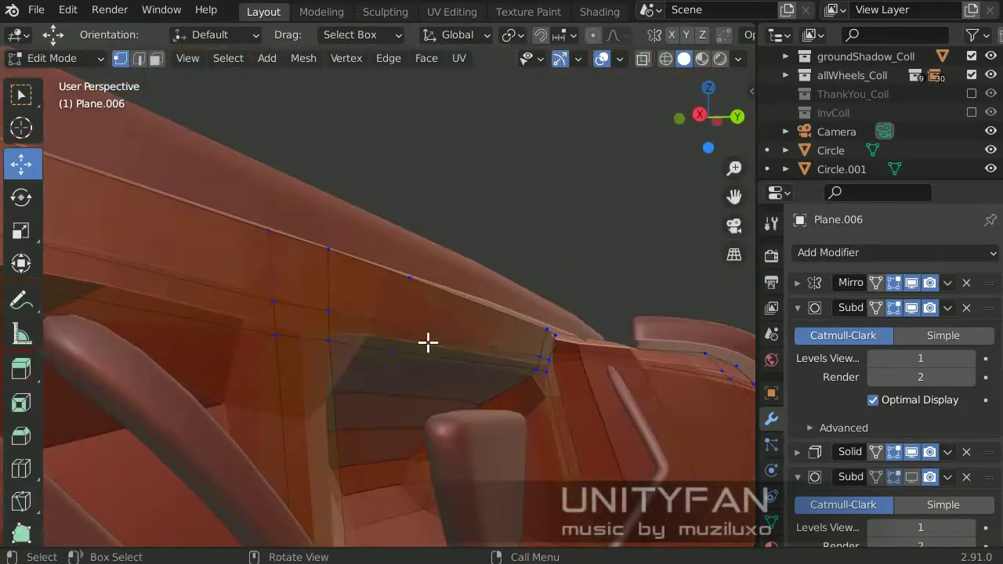
Make axis-constrained vertex moves, check the mesh in wireframe, then leave Edit Mode
key(g)
click(510, 352)
mouse_move(510, 352)
middle_down()
mouse_move(394, 395)
mouse_move(481, 366)
middle_up()
click(422, 415)
mouse_move(554, 381)
middle_down()
mouse_move(412, 358)
mouse_move(401, 293)
mouse_move(359, 325)
mouse_move(564, 333)
mouse_move(509, 319)
middle_up()
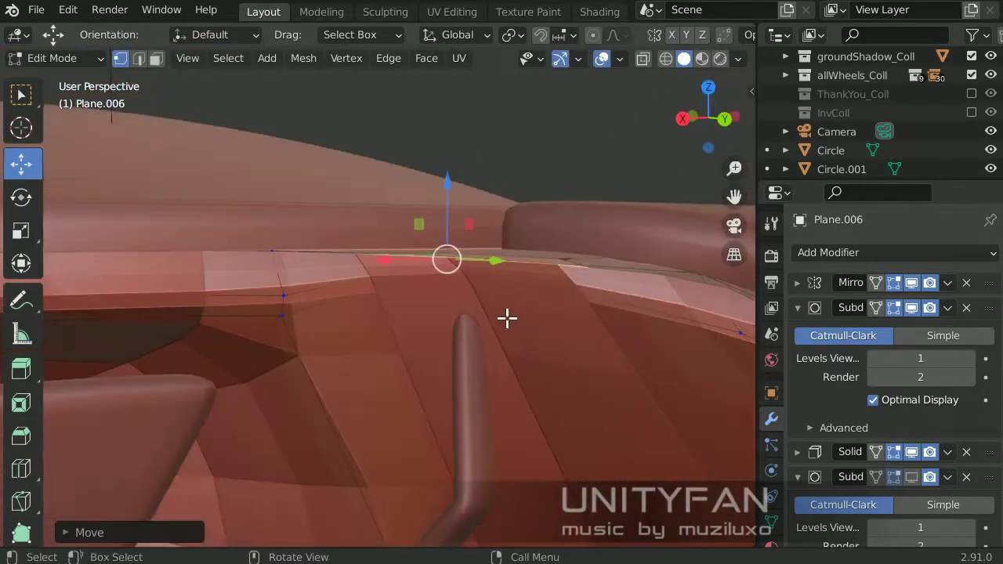
key(shift+z)
click(664, 339)
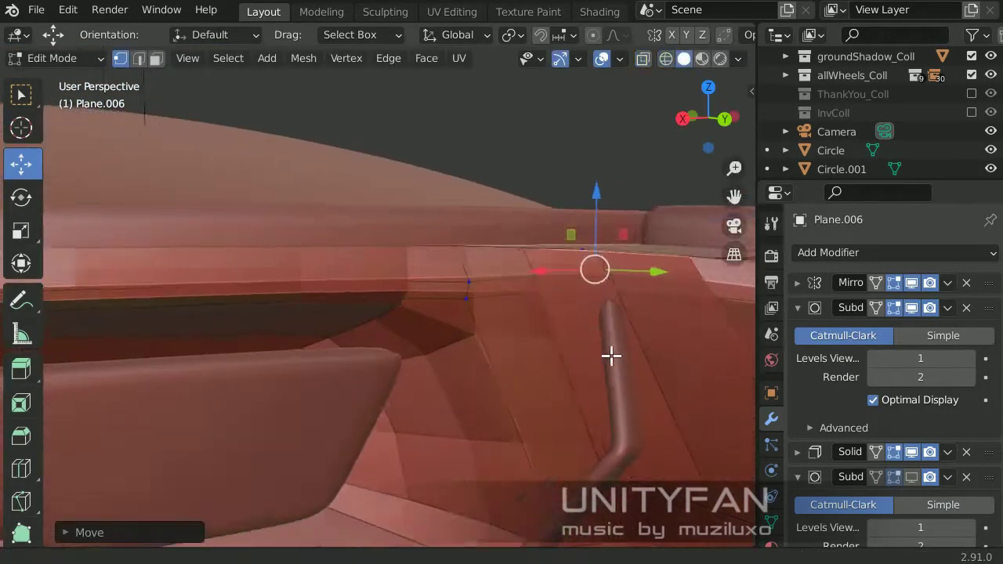
mouse_move(611, 354)
middle_down()
mouse_move(520, 354)
mouse_move(471, 391)
mouse_move(520, 395)
middle_up()
key(g)
mouse_move(487, 366)
middle_down()
mouse_move(358, 359)
mouse_move(351, 395)
mouse_move(425, 399)
mouse_move(486, 421)
middle_up()
key(Tab)
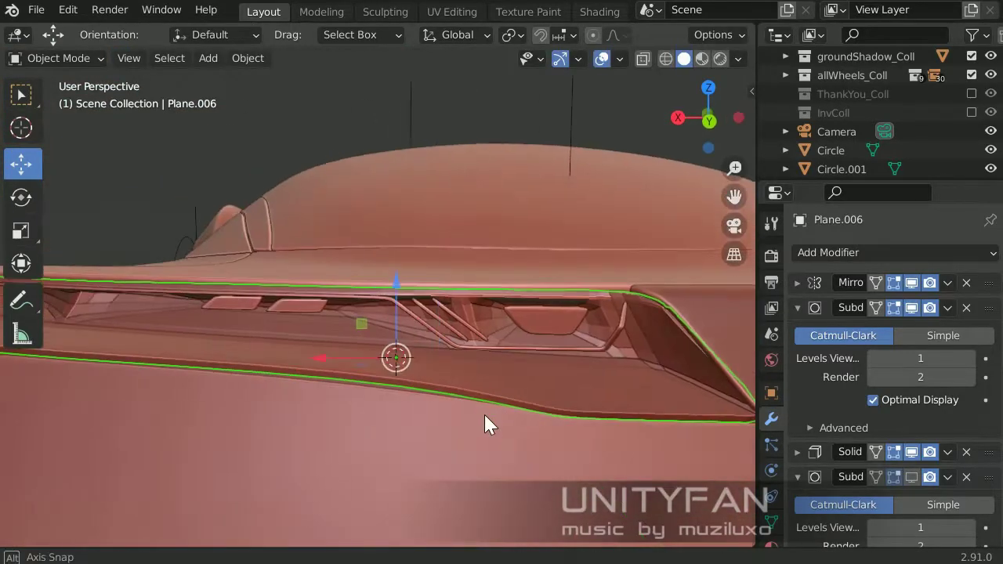
Switch the viewport to Material Preview and inspect the car's rear deck
right_click(436, 252)
click(436, 261)
mouse_move(436, 262)
middle_down()
mouse_move(531, 339)
mouse_move(290, 313)
middle_up()
key(z)
click(287, 423)
mouse_move(287, 423)
middle_down()
mouse_move(416, 374)
mouse_move(319, 364)
middle_up()
middle_drag(361, 445, 531, 7)
scroll(456, 392, up, 5)
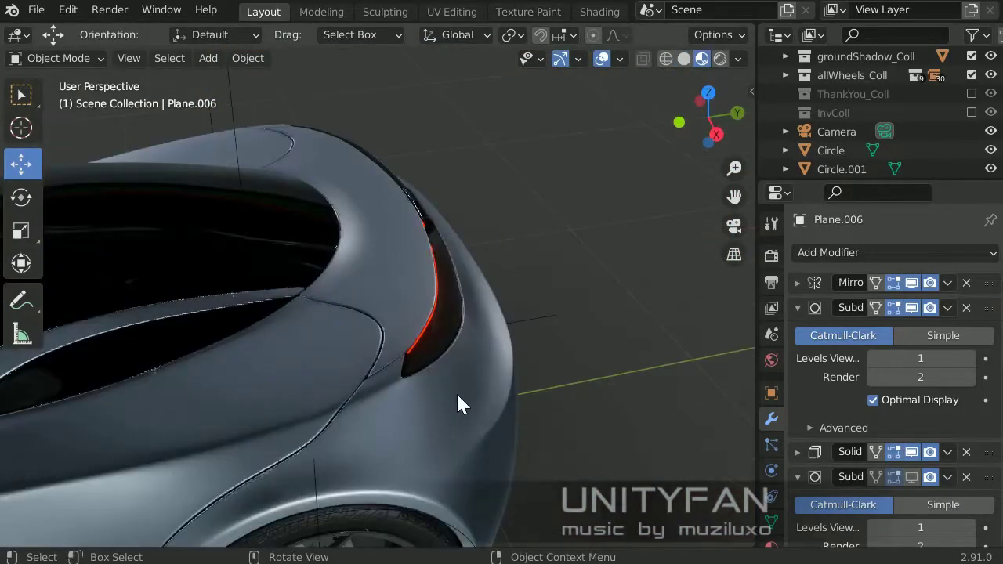
mouse_move(457, 392)
middle_down()
mouse_move(374, 363)
mouse_move(280, 283)
mouse_move(339, 316)
mouse_move(402, 307)
middle_up()
Briefly edit the rear trim piece plane.007, cancel the move, and return to Object Mode
click(282, 287)
key(Tab)
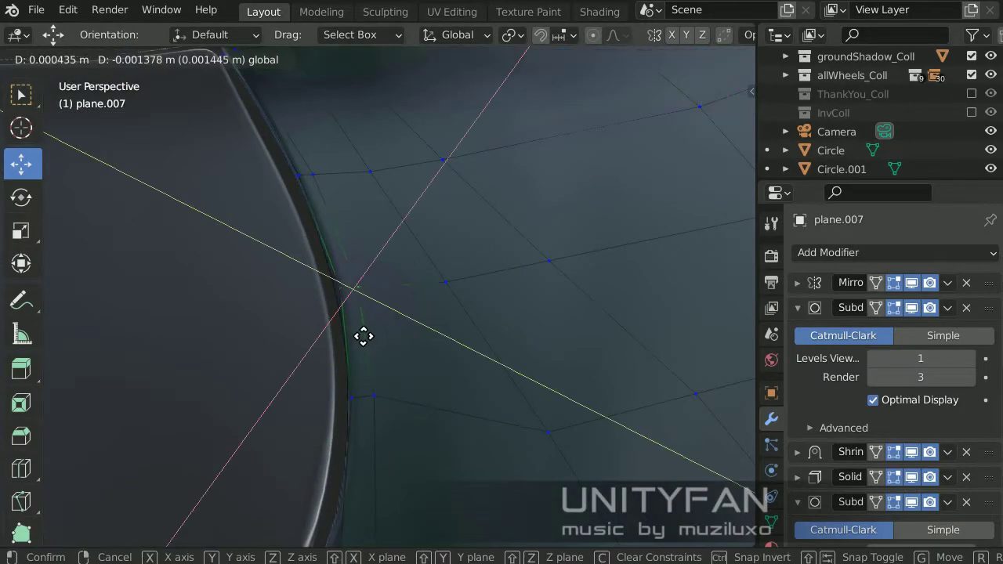
key(Escape)
key(Tab)
middle_drag(363, 336, 430, 313)
scroll(494, 213, down, 5)
mouse_move(495, 212)
middle_down()
mouse_move(410, 340)
mouse_move(371, 319)
mouse_move(457, 381)
mouse_move(399, 371)
mouse_move(505, 310)
mouse_move(416, 341)
mouse_move(425, 332)
mouse_move(369, 313)
mouse_move(385, 289)
mouse_move(375, 284)
mouse_move(367, 329)
mouse_move(448, 336)
mouse_move(356, 329)
mouse_move(401, 342)
mouse_move(385, 313)
mouse_move(353, 339)
mouse_move(336, 338)
mouse_move(370, 350)
middle_up()
scroll(505, 317, up, 3)
Select the lower front bumper panel plane.003 and enter Edit Mode on it
click(489, 366)
key(Tab)
scroll(387, 327, up, 3)
scroll(394, 317, down, 3)
Finish the knife cuts across the lower front bumper
key(Return)
scroll(314, 347, down, 5)
scroll(415, 359, up, 3)
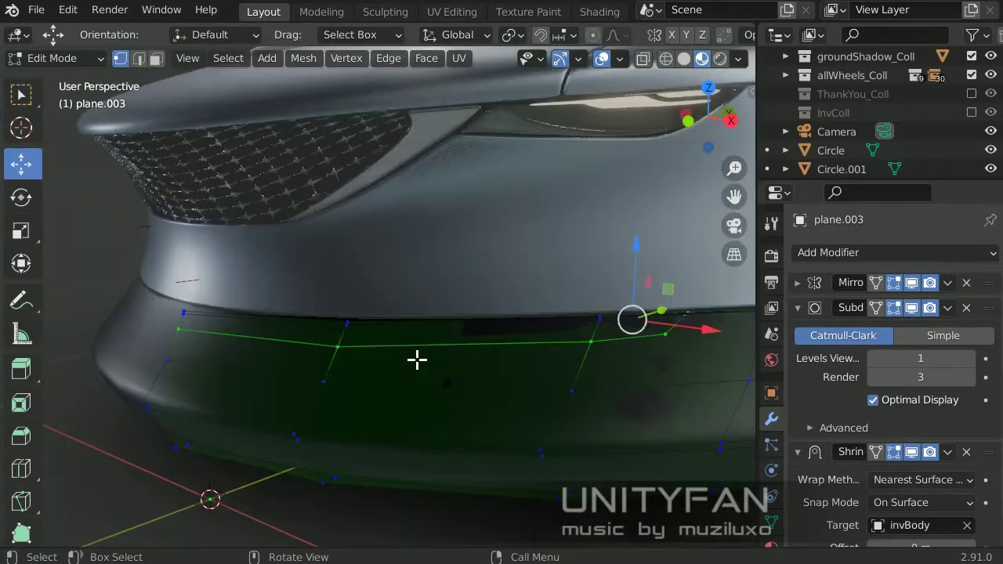
scroll(314, 321, up, 5)
click(104, 264)
mouse_move(106, 263)
middle_down()
mouse_move(347, 307)
mouse_move(528, 354)
mouse_move(380, 374)
middle_up()
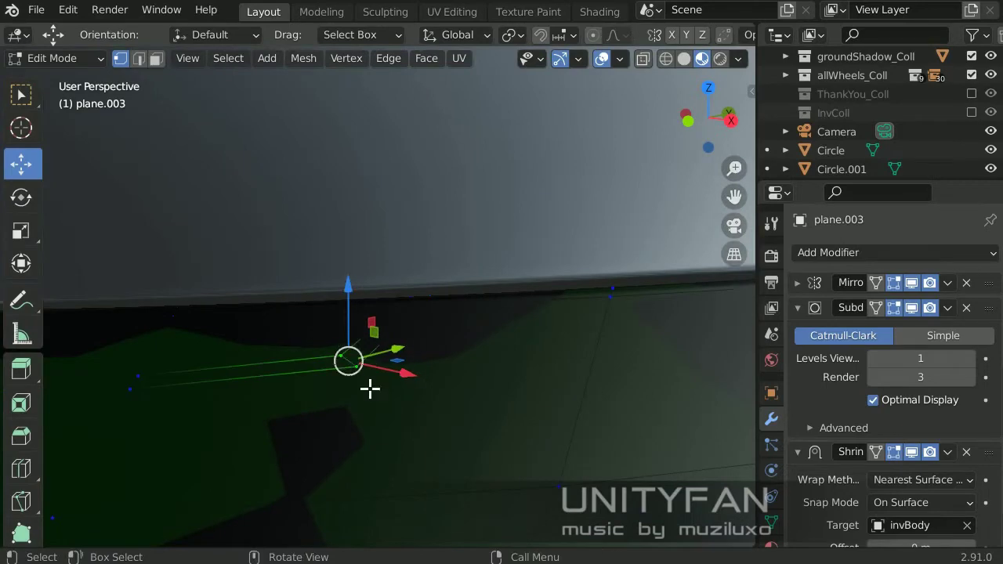
shift+middle_drag(559, 502, 439, 441)
scroll(470, 399, down, 3)
Separate the selected bumper faces into a new object, plane.016
key(3)
middle_drag(470, 399, 428, 210)
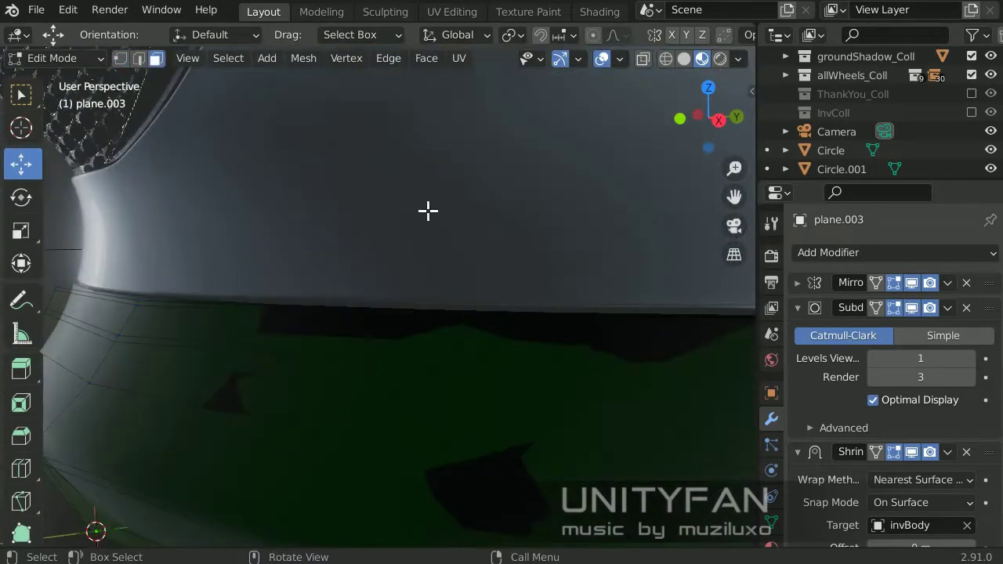
middle_drag(203, 307, 354, 340)
scroll(441, 363, down, 3)
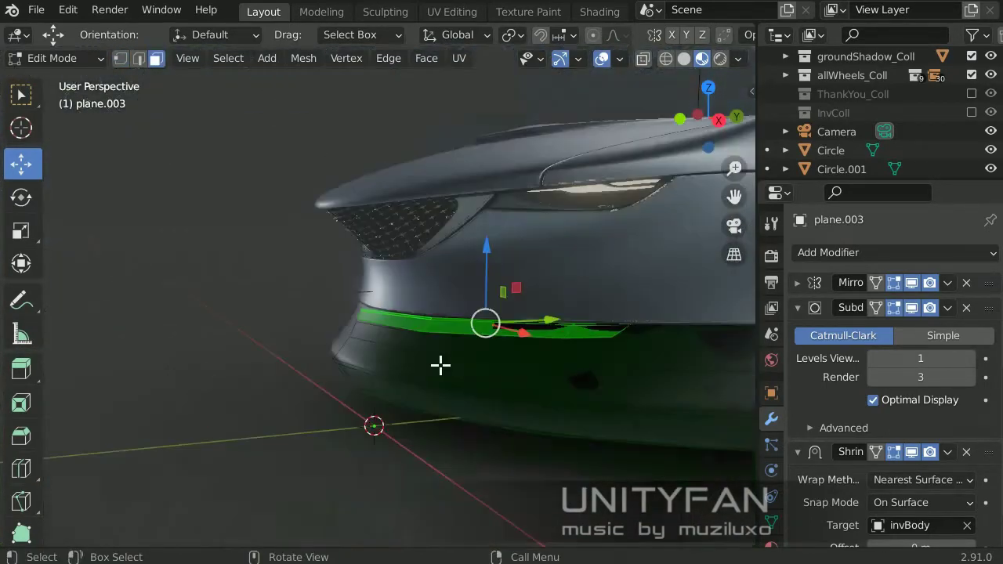
key(p)
click(382, 349)
Delete the unwanted faces from the separated strip plane.016
key(Tab)
click(378, 337)
key(Tab)
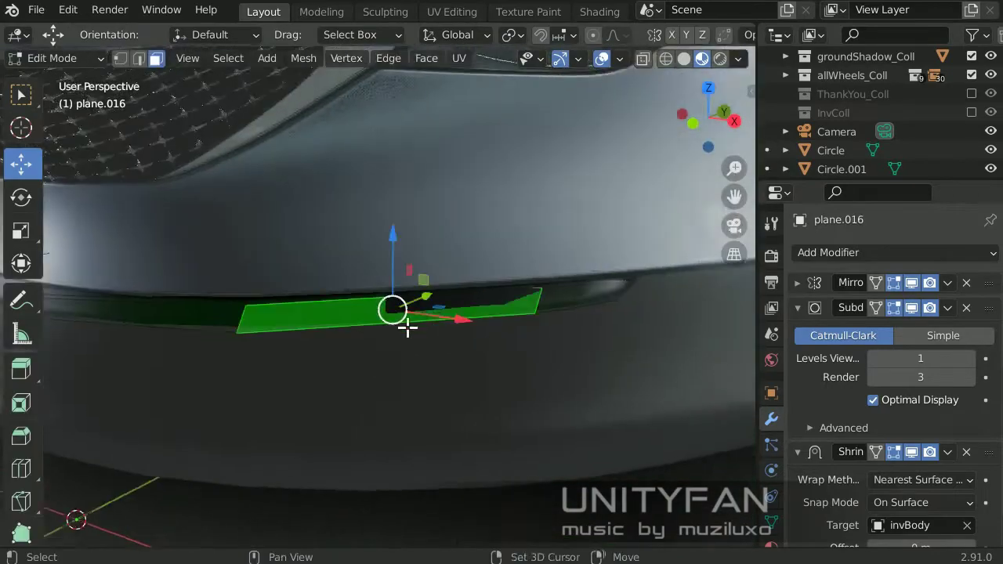
key(x)
click(186, 202)
mouse_move(186, 201)
middle_down()
mouse_move(456, 217)
mouse_move(340, 273)
middle_up()
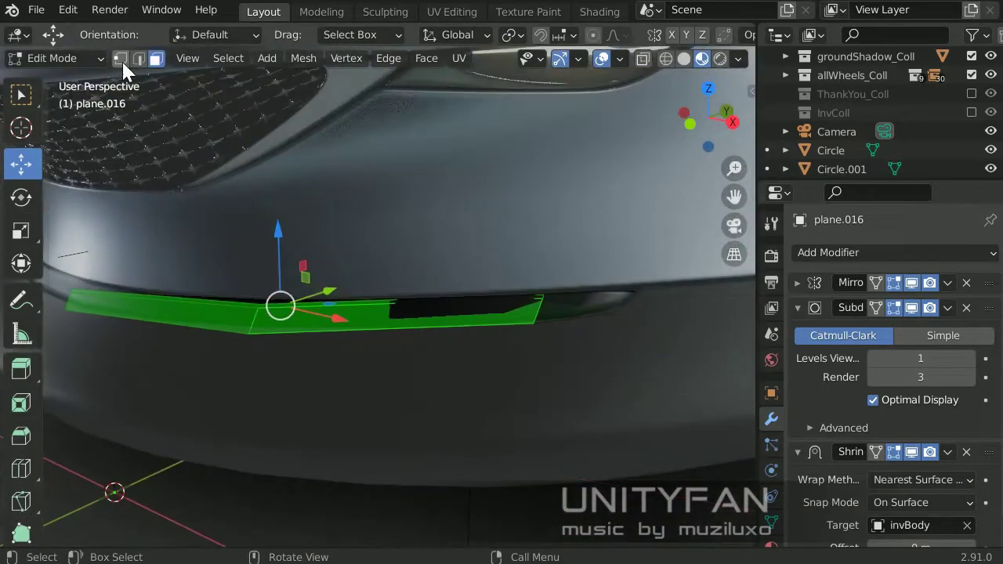
middle_drag(121, 59, 287, 311)
key(Tab)
Select the bumper panel plane.003 and collapse its Solidify modifier settings
click(425, 396)
middle_drag(426, 396, 403, 387)
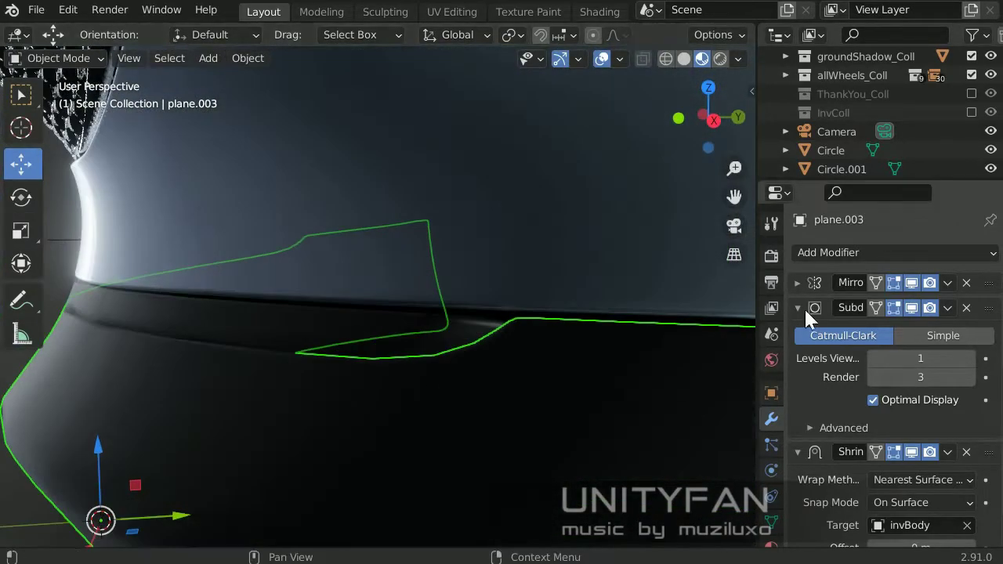
click(798, 357)
click(846, 252)
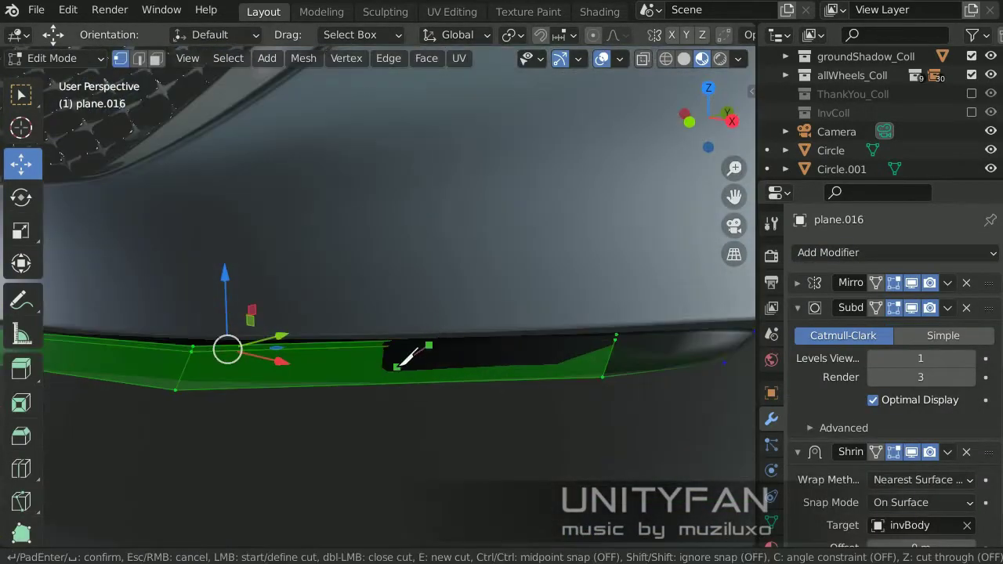
Knife-cut the strip plane.016 and frame the left strip piece
mouse_move(402, 334)
shift+middle_down()
mouse_move(512, 360)
mouse_move(401, 326)
shift+middle_up()
key(k)
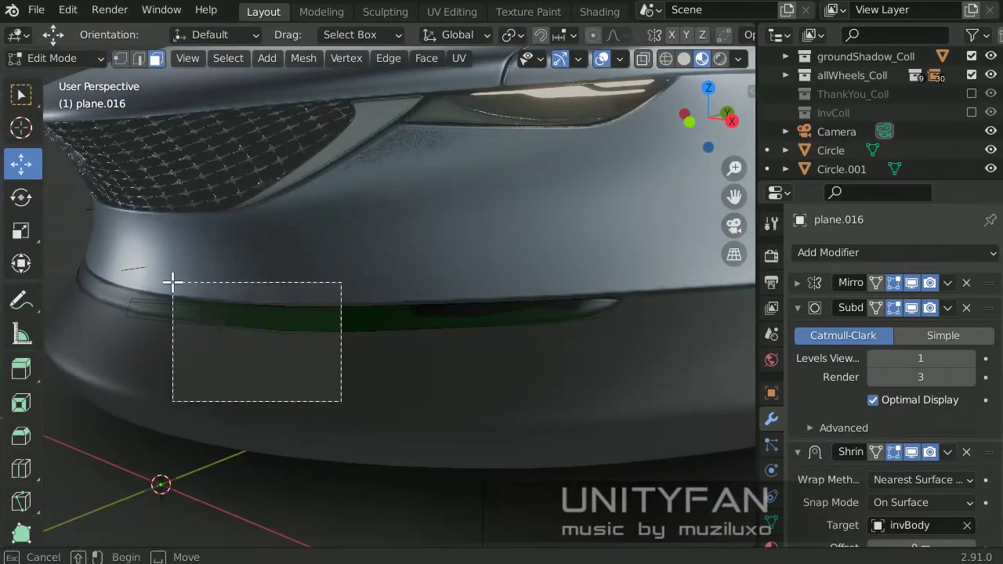
mouse_move(172, 280)
middle_down()
mouse_move(302, 327)
mouse_move(179, 267)
mouse_move(491, 324)
mouse_move(546, 314)
mouse_move(411, 309)
middle_up()
key(Tab)
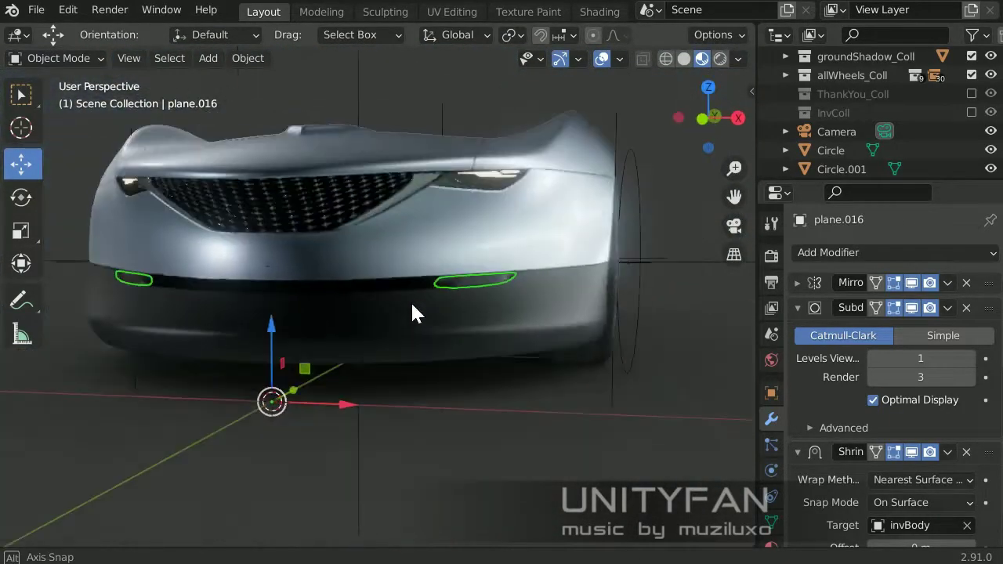
key(KP_Decimal)
Knife-cut across the left strip to form slim slanted vent segments
key(Tab)
scroll(294, 326, down, 3)
key(Tab)
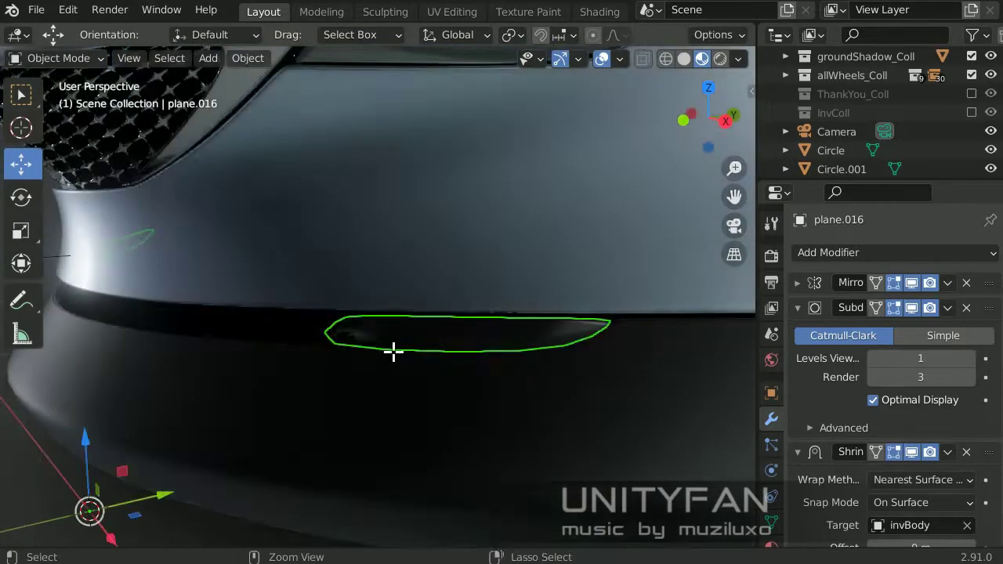
key(Tab)
mouse_move(392, 352)
middle_down()
mouse_move(439, 334)
mouse_move(120, 200)
mouse_move(253, 314)
mouse_move(197, 298)
mouse_move(336, 313)
mouse_move(308, 286)
mouse_move(415, 336)
mouse_move(399, 354)
middle_up()
key(k)
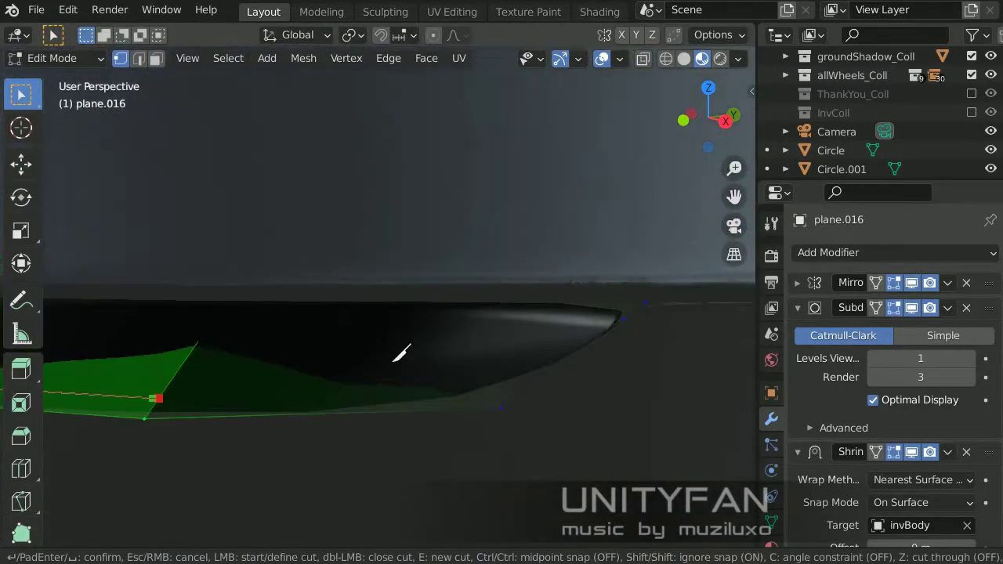
mouse_move(541, 302)
middle_down()
mouse_move(258, 374)
mouse_move(486, 354)
mouse_move(358, 344)
mouse_move(327, 409)
mouse_move(379, 358)
mouse_move(475, 320)
mouse_move(424, 380)
middle_up()
key(ctrl+r)
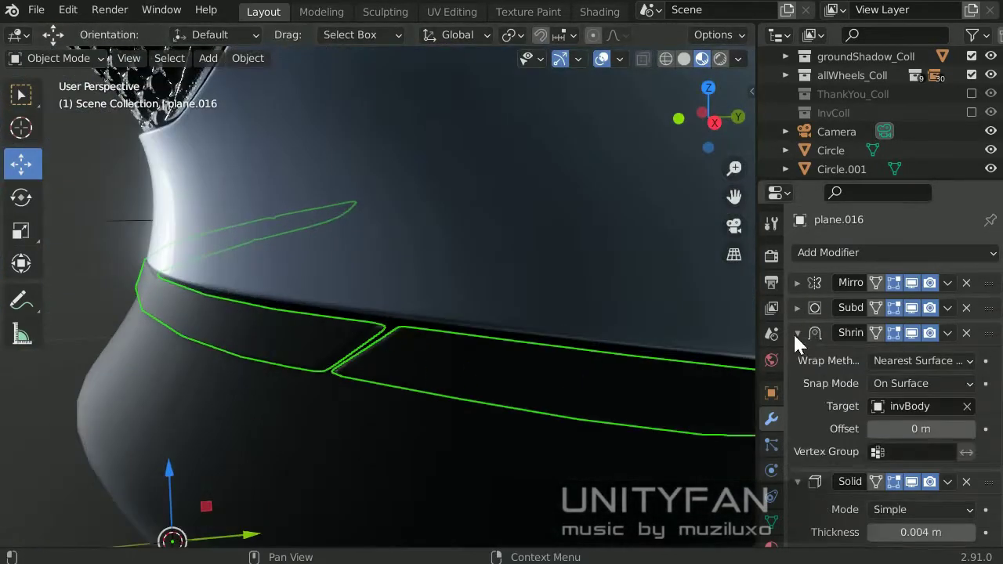
Add a Subdivision modifier to the strip and split the selected part into its own object
click(797, 333)
click(848, 254)
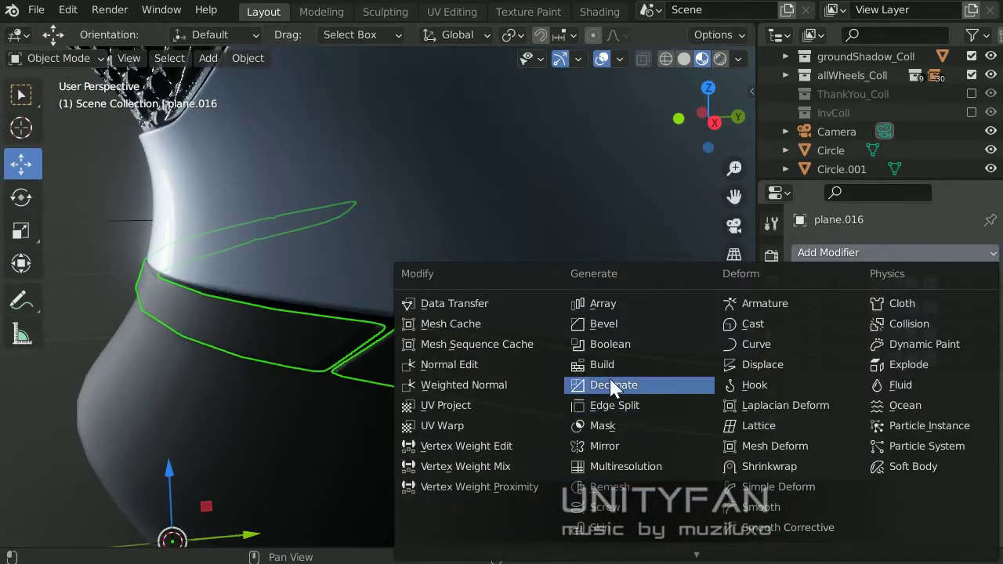
click(619, 520)
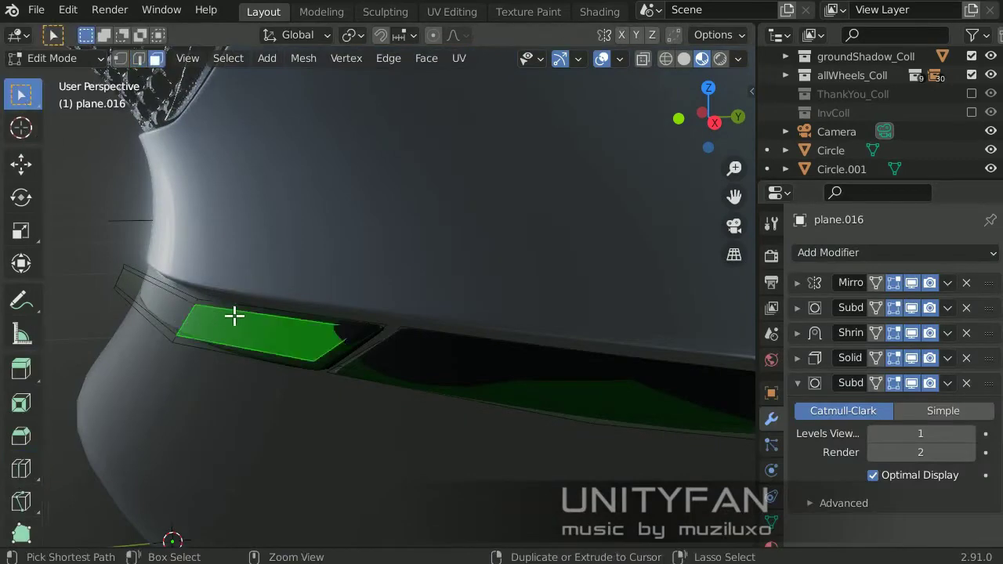
click(234, 315)
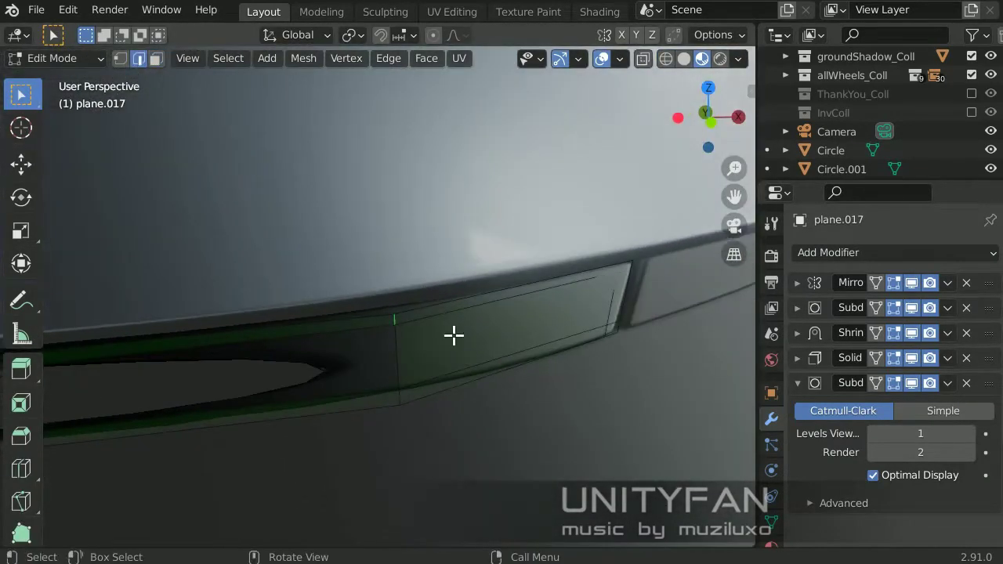
Move plane.017's lower edge and corner vertices, with Shift+Z locks, to follow the body opening
click(396, 425)
key(g)
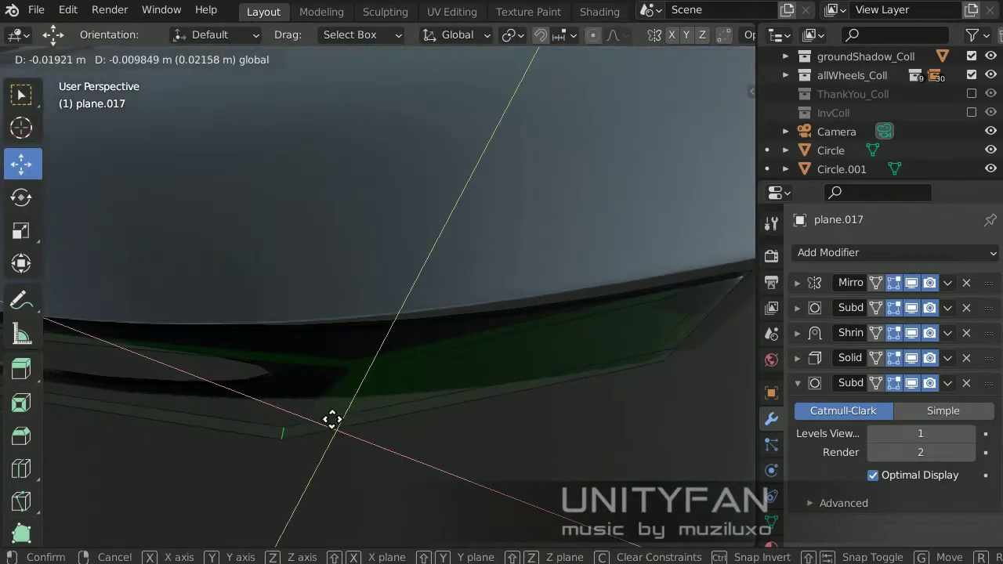
click(332, 419)
key(1)
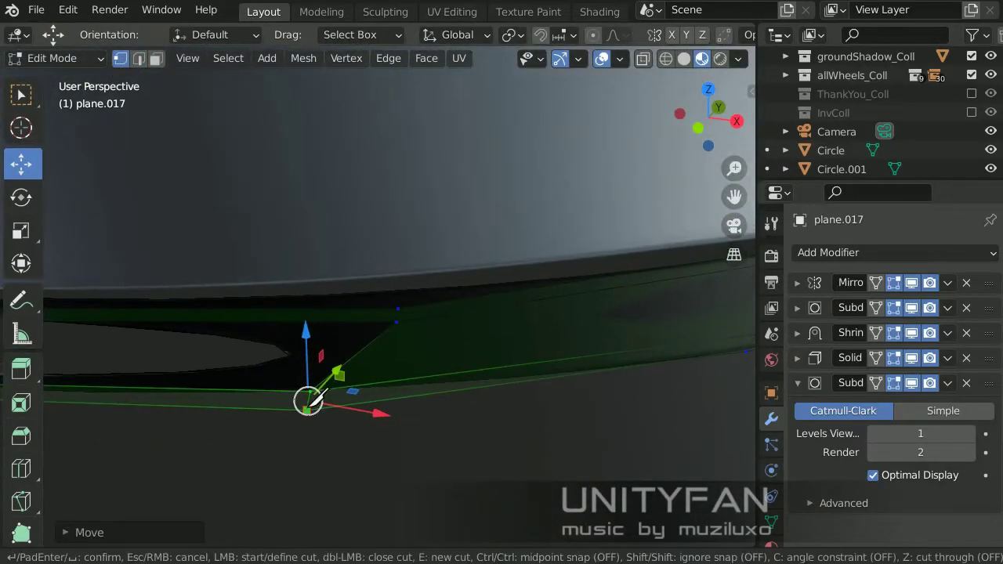
mouse_move(458, 290)
middle_down()
mouse_move(598, 332)
mouse_move(416, 354)
mouse_move(376, 335)
middle_up()
key(g)
key(shift+z)
click(442, 380)
mouse_move(442, 379)
middle_down()
mouse_move(620, 286)
mouse_move(370, 300)
mouse_move(450, 340)
mouse_move(618, 331)
mouse_move(347, 318)
middle_up()
key(Return)
Reposition more of plane.017's edge vertices along the curve, then return to Object Mode
key(Tab)
key(Tab)
middle_drag(467, 341, 517, 309)
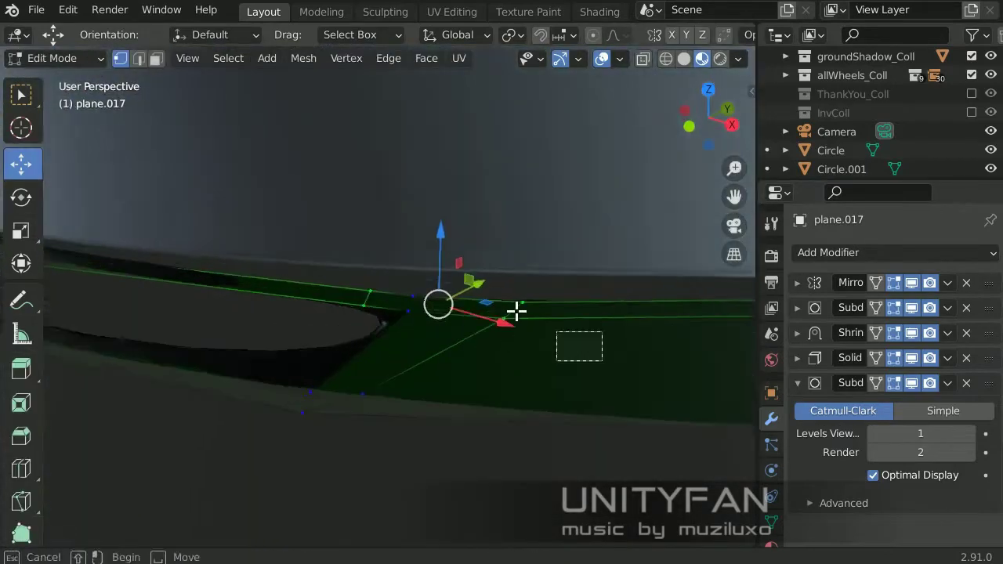
key(g)
key(shift+z)
click(449, 352)
middle_drag(450, 352, 323, 378)
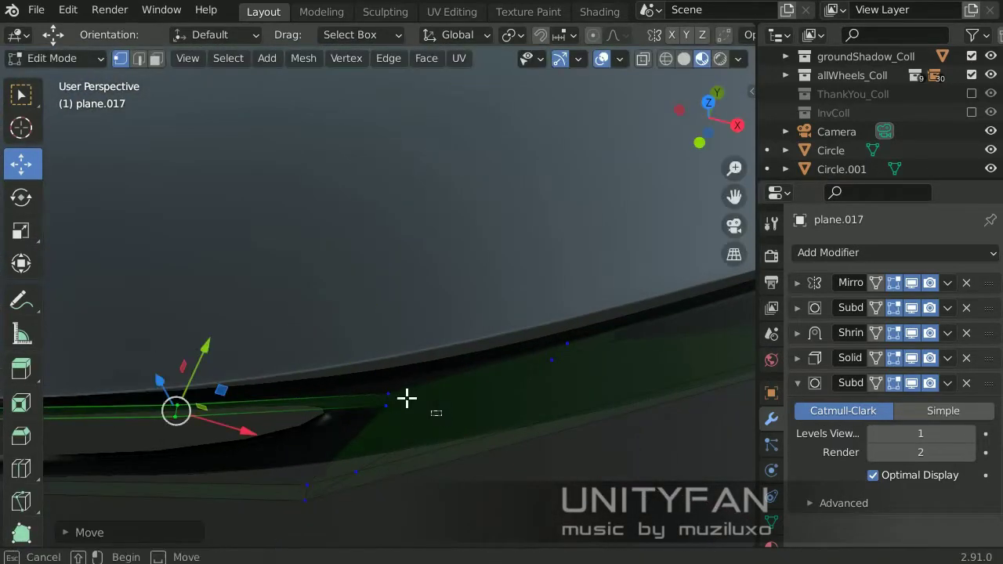
drag(407, 398, 398, 381)
mouse_move(398, 381)
middle_down()
mouse_move(450, 229)
mouse_move(448, 345)
middle_up()
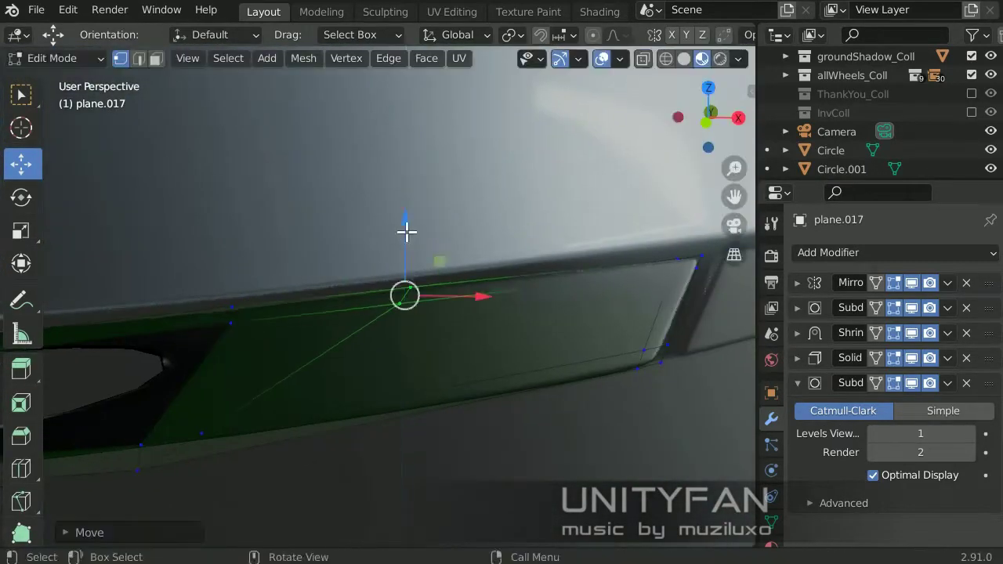
mouse_move(407, 231)
middle_down()
mouse_move(461, 321)
mouse_move(397, 342)
mouse_move(506, 381)
middle_up()
key(Return)
key(Tab)
mouse_move(606, 384)
middle_down()
mouse_move(432, 353)
mouse_move(452, 118)
middle_up()
Check the grille surround plane.001's Shrinkwrap settings, then enter Edit Mode on plane.017
click(452, 117)
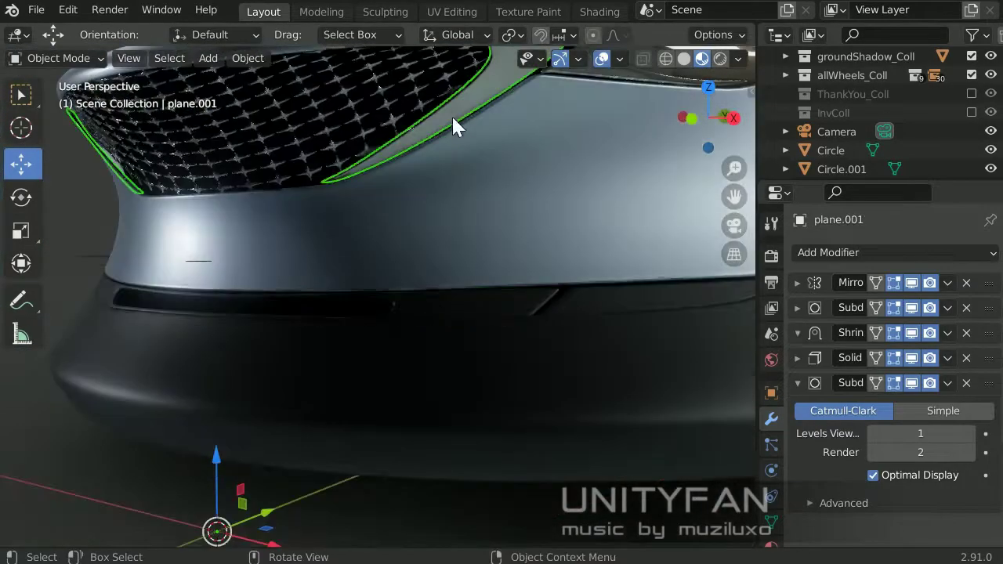
scroll(453, 126, up, 2)
click(798, 332)
scroll(511, 374, down, 3)
mouse_move(511, 374)
middle_down()
mouse_move(154, 291)
mouse_move(549, 336)
mouse_move(484, 369)
mouse_move(408, 341)
middle_up()
scroll(484, 369, up, 3)
click(408, 342)
key(Tab)
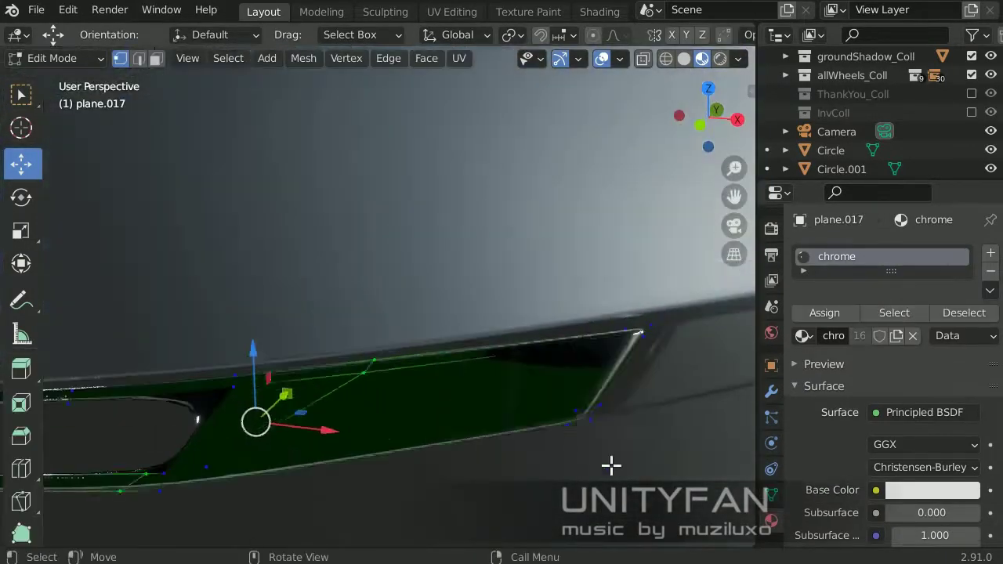
Move plane.017's selected vertices in three passes to sit along the body's lower edge
middle_drag(672, 466, 554, 405)
key(g)
click(233, 426)
mouse_move(233, 426)
middle_down()
mouse_move(442, 347)
mouse_move(284, 275)
mouse_move(205, 292)
middle_up()
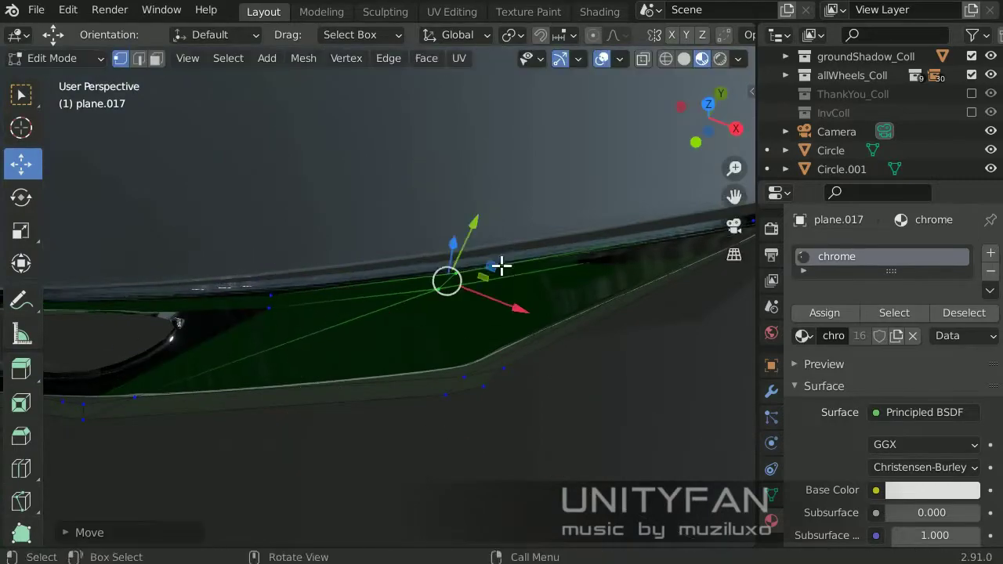
mouse_move(502, 267)
middle_down()
mouse_move(450, 269)
mouse_move(381, 377)
mouse_move(561, 296)
mouse_move(457, 325)
mouse_move(481, 312)
mouse_move(223, 70)
middle_up()
key(g)
click(392, 372)
key(g)
click(434, 366)
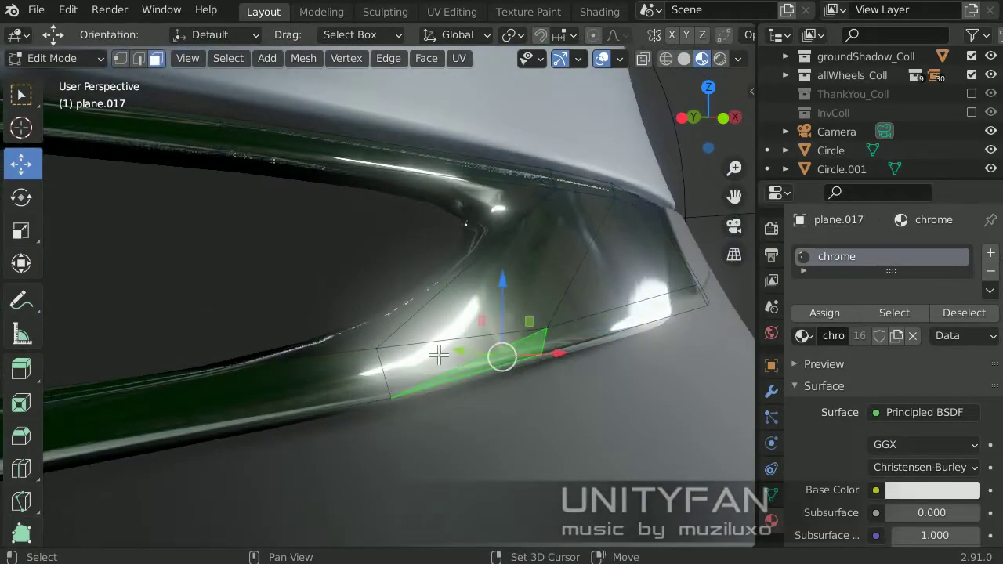
mouse_move(439, 355)
middle_down()
mouse_move(154, 125)
mouse_move(334, 419)
middle_up()
Switch to vertex select and reposition the trim's corner vertices
key(1)
key(g)
click(409, 267)
middle_drag(410, 267, 466, 408)
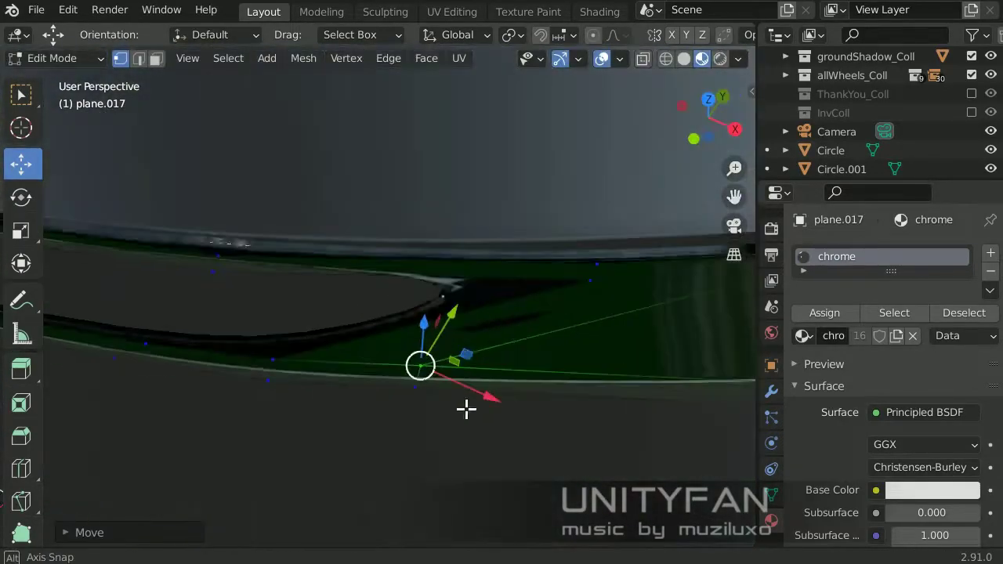
click(541, 361)
mouse_move(541, 361)
middle_down()
mouse_move(548, 313)
mouse_move(434, 350)
middle_up()
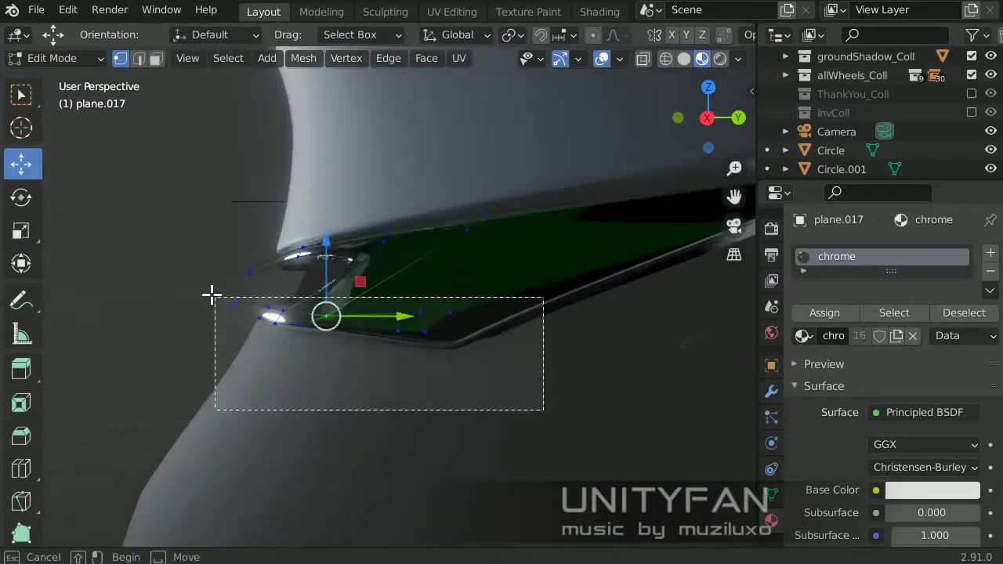
click(345, 279)
mouse_move(345, 279)
middle_down()
mouse_move(302, 329)
mouse_move(322, 267)
middle_up()
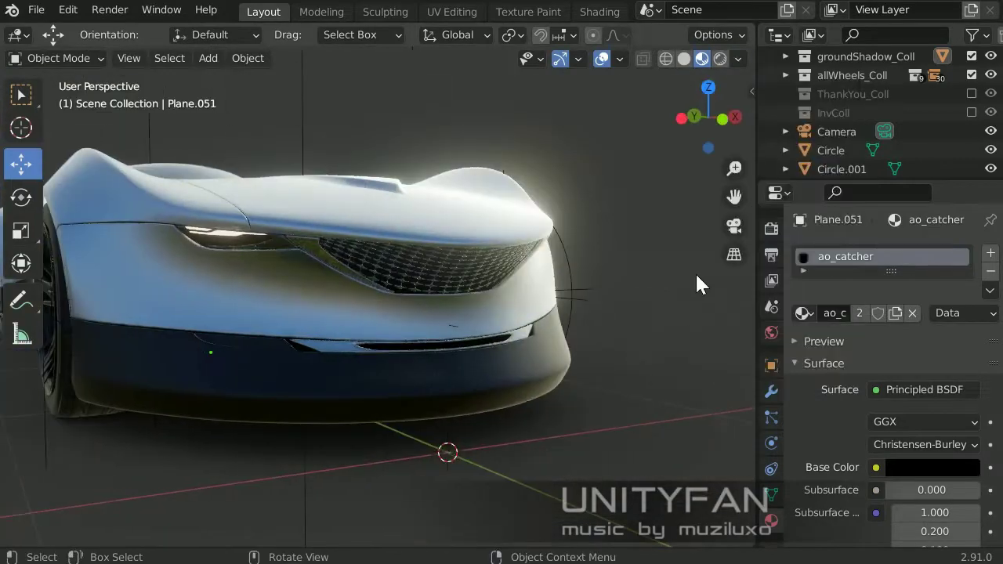
Place the first strip-end vertices of the chrome strip under the grille
middle_drag(695, 272, 544, 311)
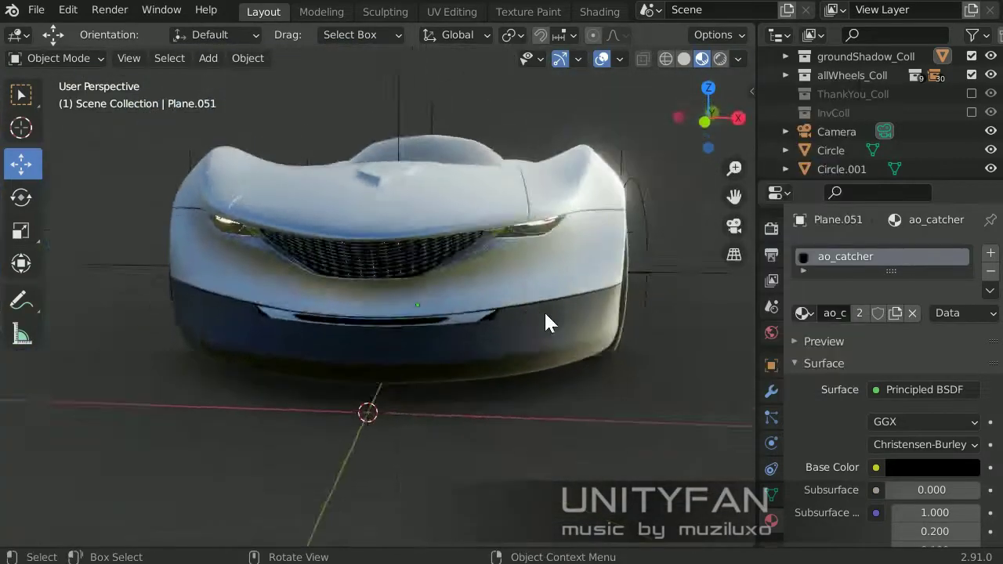
scroll(542, 289, down, 5)
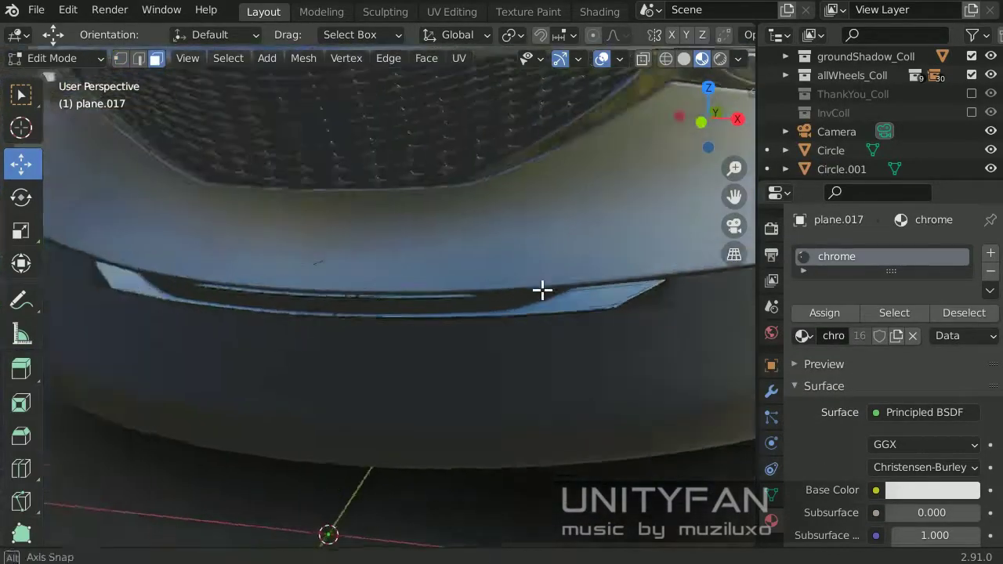
scroll(541, 300, down, 2)
scroll(447, 320, up, 5)
scroll(448, 320, up, 3)
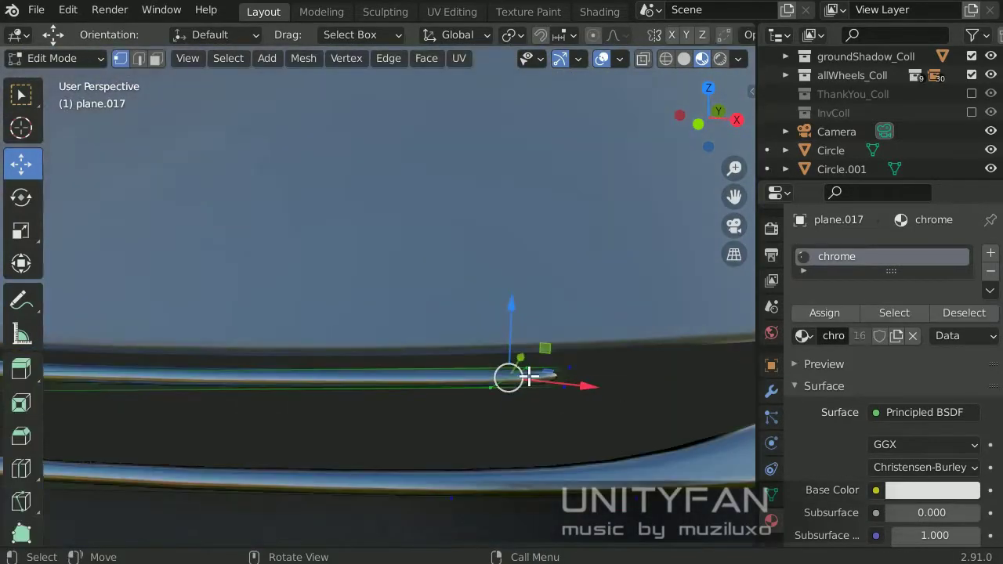
mouse_move(529, 377)
middle_down()
mouse_move(600, 392)
mouse_move(523, 421)
middle_up()
middle_drag(314, 382, 264, 294)
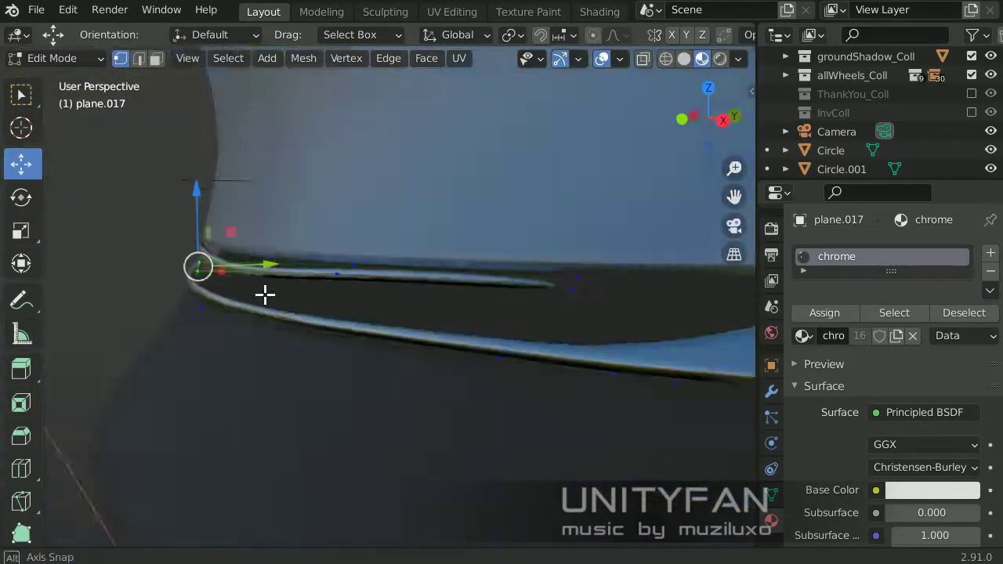
click(344, 326)
middle_drag(349, 337, 358, 353)
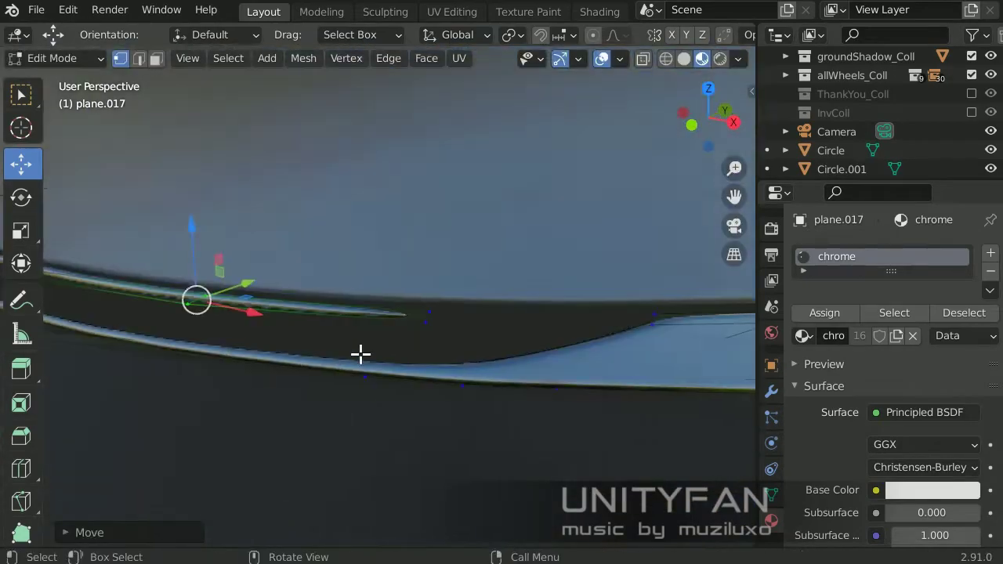
Tuck the remaining strip-end vertices against the bumper curve and leave Edit Mode
key(g)
click(504, 452)
mouse_move(634, 372)
middle_down()
mouse_move(565, 364)
mouse_move(463, 424)
middle_up()
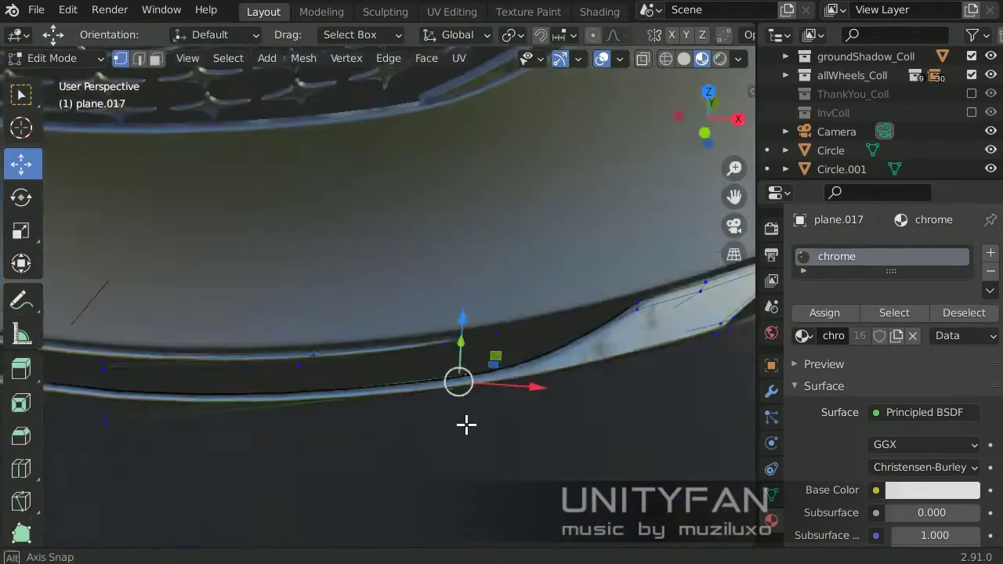
key(g)
click(449, 346)
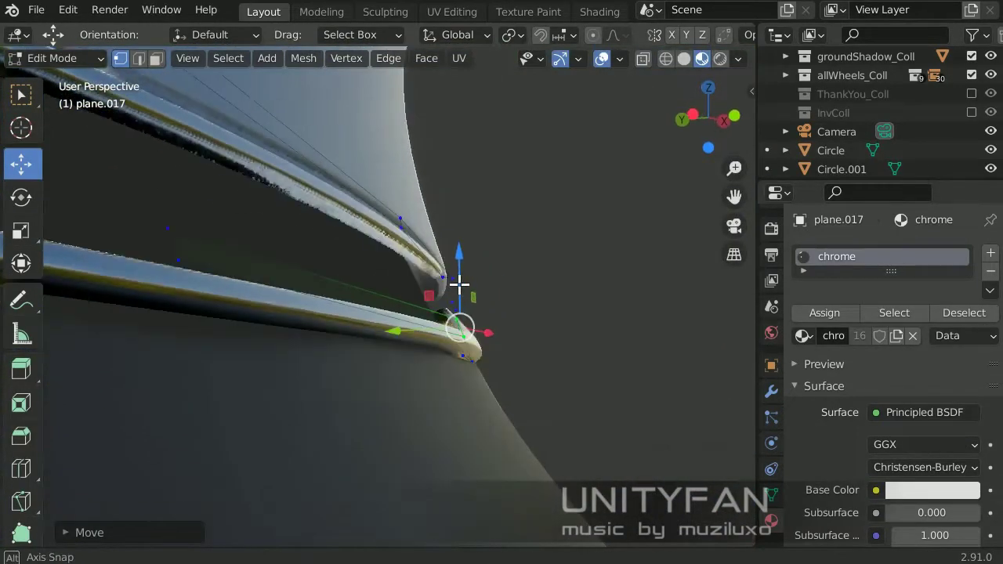
mouse_move(500, 380)
middle_down()
mouse_move(643, 428)
mouse_move(446, 423)
mouse_move(464, 397)
mouse_move(395, 365)
mouse_move(421, 350)
middle_up()
key(g)
click(393, 363)
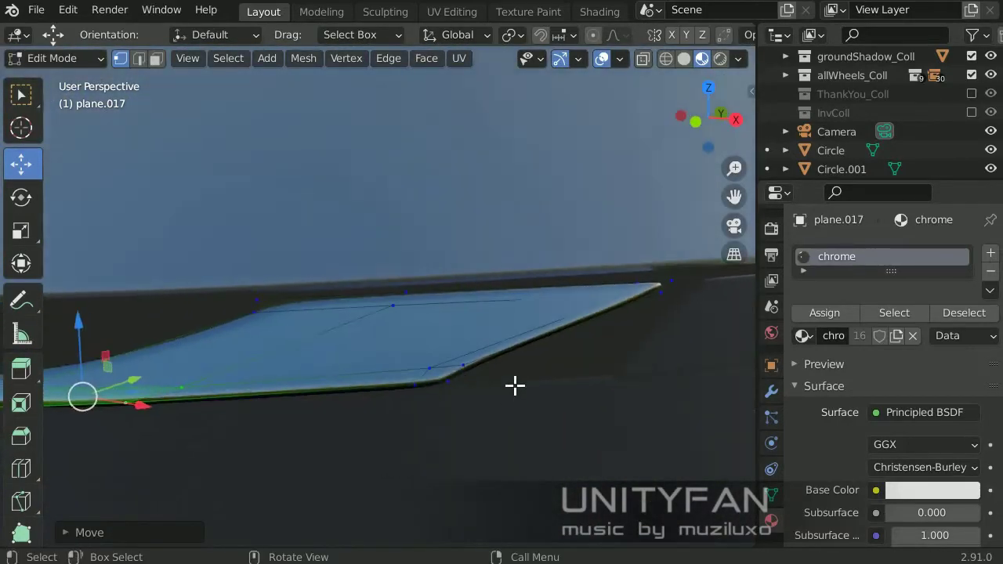
click(539, 371)
mouse_move(538, 371)
middle_down()
mouse_move(233, 385)
mouse_move(643, 360)
mouse_move(403, 385)
middle_up()
key(Tab)
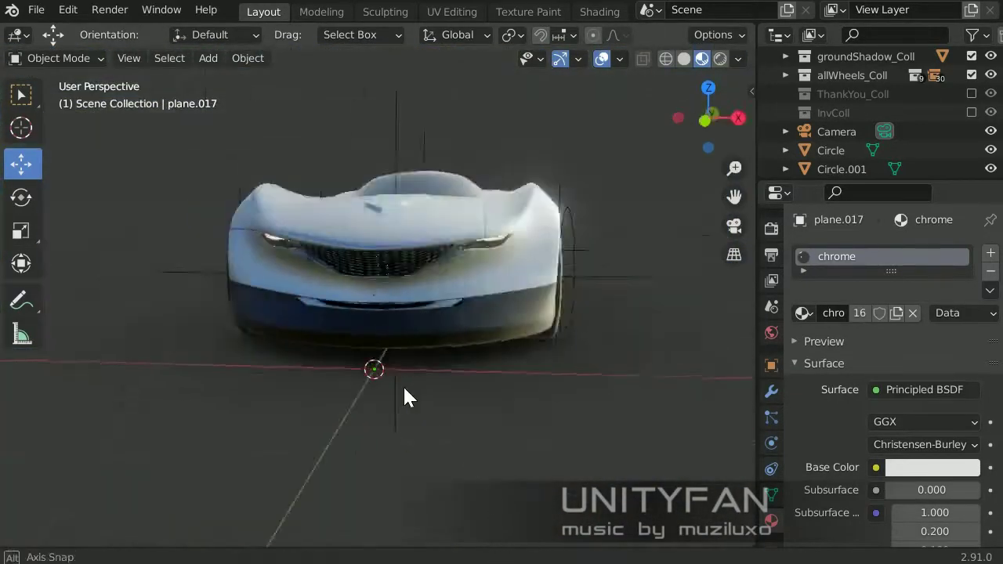
Move vertices of the black plastic trim plane.016
scroll(403, 385, up, 5)
click(405, 360)
key(Tab)
middle_drag(408, 331, 421, 374)
key(g)
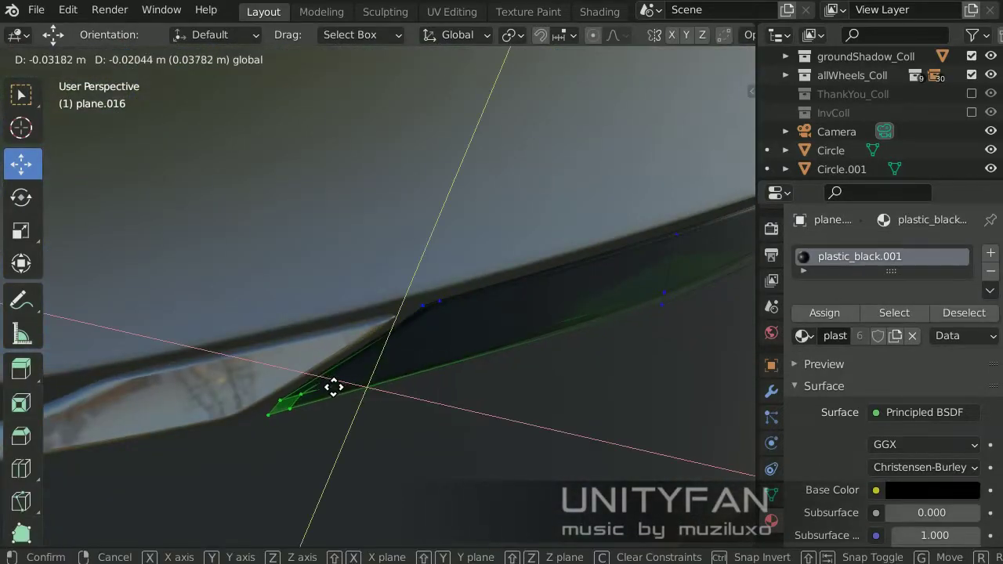
click(331, 390)
mouse_move(332, 389)
middle_down()
mouse_move(481, 290)
mouse_move(447, 385)
mouse_move(654, 293)
middle_up()
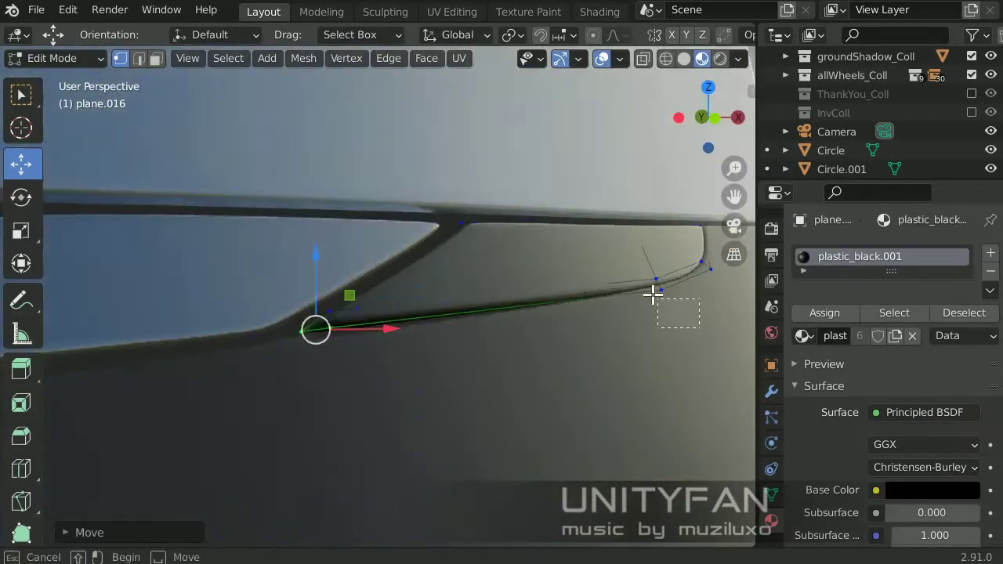
key(g)
mouse_move(631, 244)
middle_down()
mouse_move(551, 319)
mouse_move(419, 365)
mouse_move(397, 389)
mouse_move(346, 377)
mouse_move(396, 375)
mouse_move(654, 307)
mouse_move(636, 336)
mouse_move(504, 317)
middle_up()
Move and scale vertices of the chrome trim plane.017, then exit Edit Mode
click(419, 365)
click(444, 392)
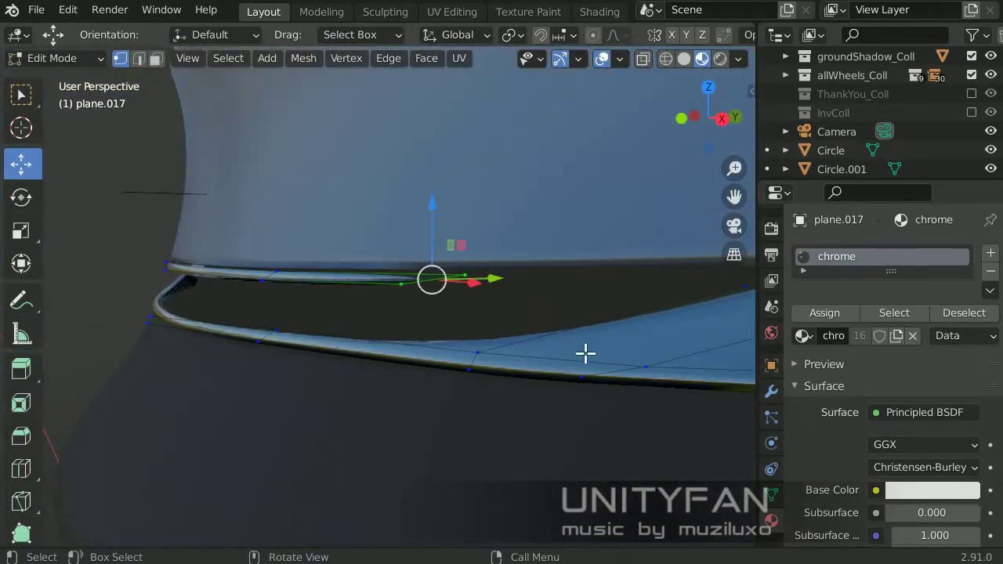
key(s)
click(549, 345)
middle_drag(548, 345, 350, 315)
click(367, 263)
middle_drag(366, 262, 356, 409)
key(Tab)
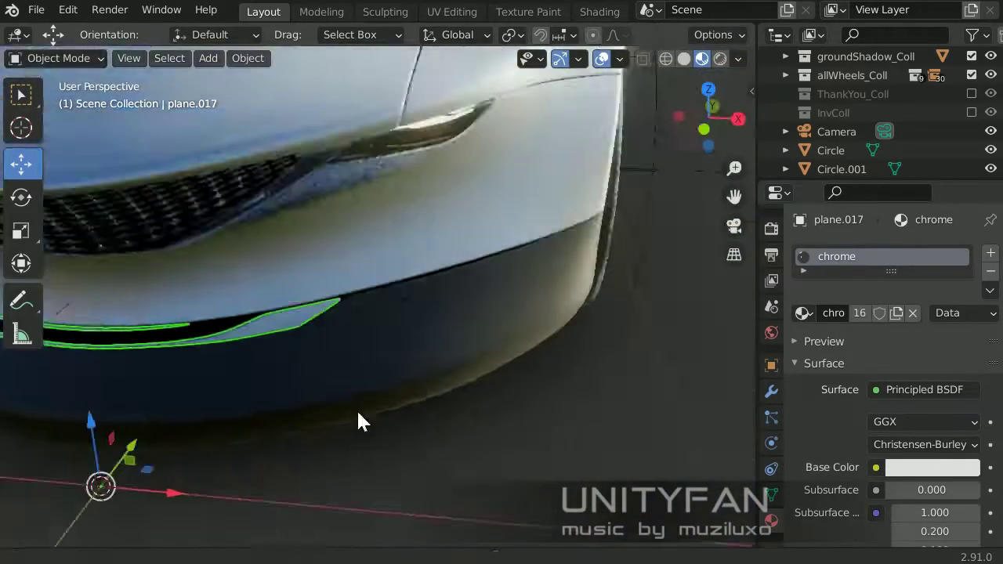
Duplicate a face of headlight piece plane.014 and shift the copy about 0.03 m
click(421, 167)
scroll(458, 482, down, 5)
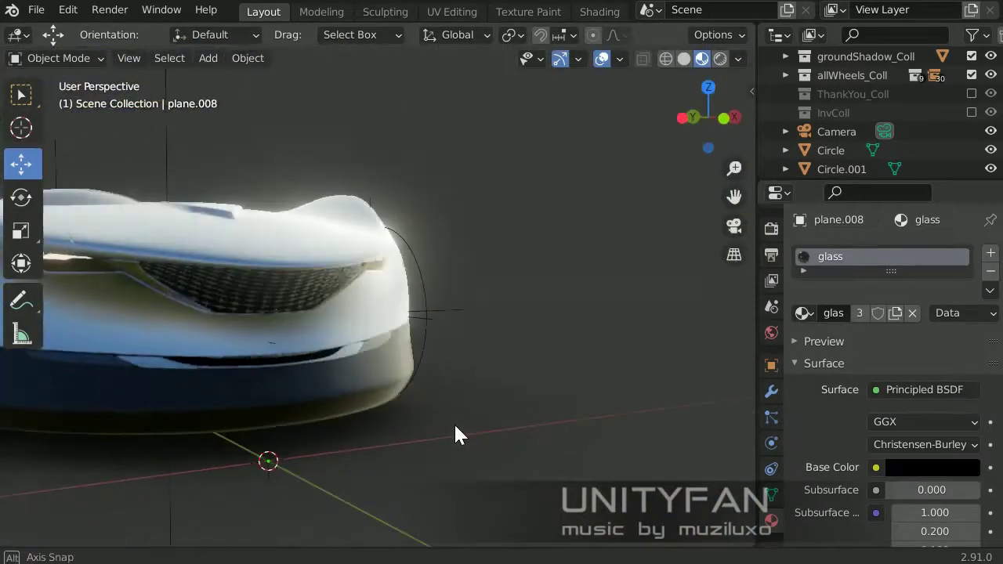
middle_drag(455, 434, 484, 412)
scroll(484, 413, up, 6)
mouse_move(329, 397)
middle_down()
mouse_move(406, 354)
mouse_move(510, 324)
middle_up()
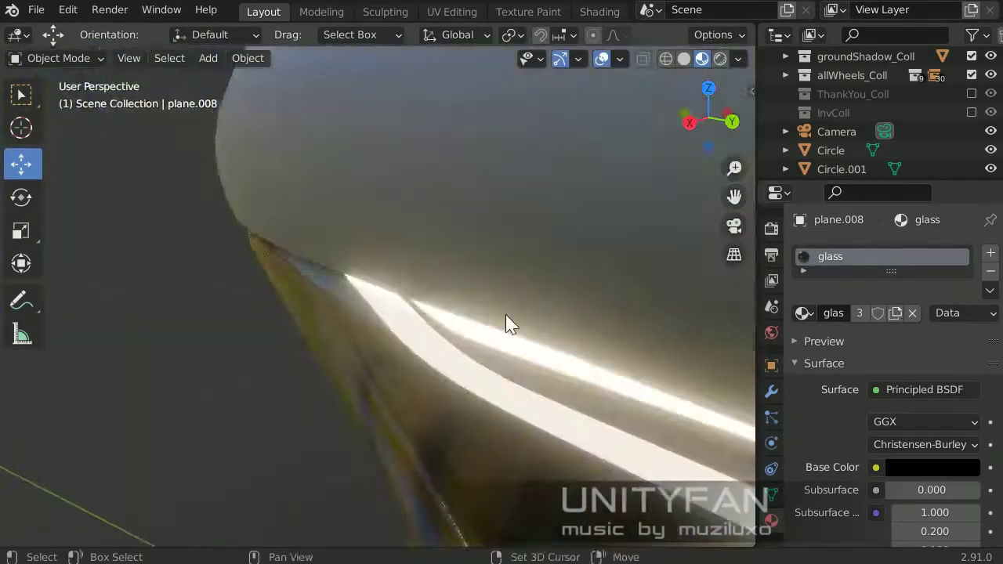
click(511, 325)
key(Tab)
key(shift+d)
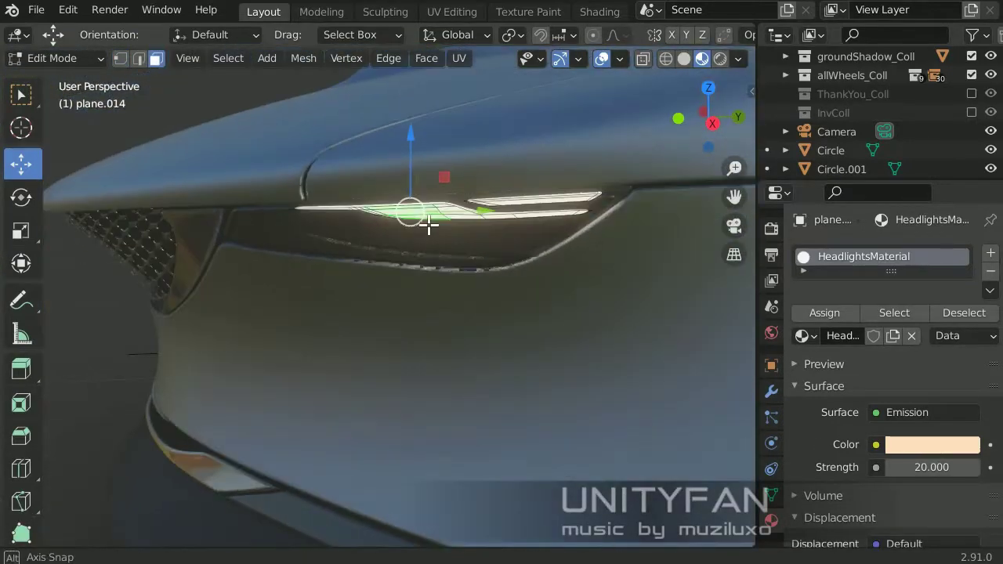
click(332, 392)
middle_drag(331, 392, 421, 475)
drag(421, 475, 521, 279)
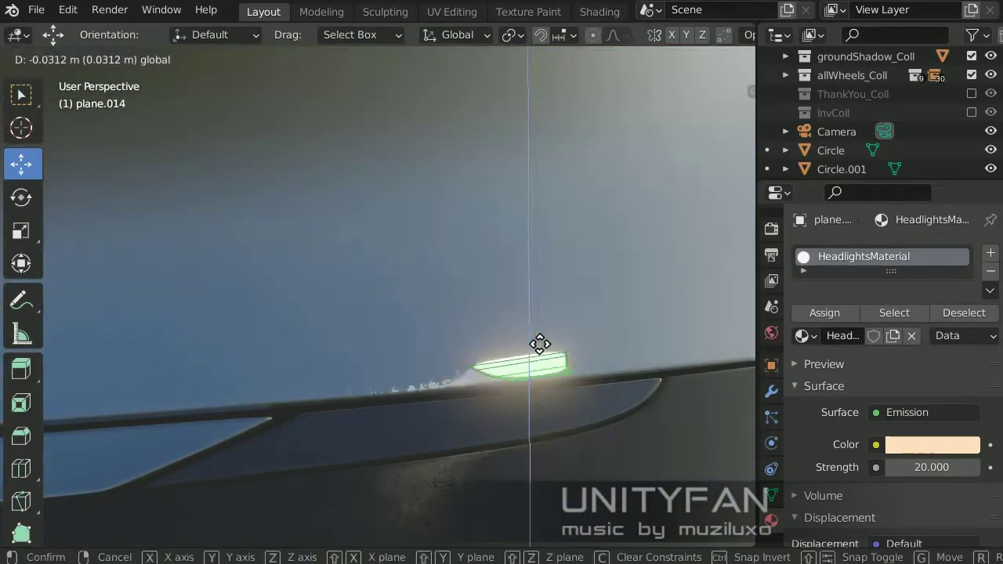
Slide the headlight face sideways along the X axis in two moves
click(540, 344)
key(g)
key(x)
mouse_move(541, 344)
middle_down()
mouse_move(491, 432)
mouse_move(457, 356)
mouse_move(347, 421)
middle_up()
click(490, 432)
key(g)
key(x)
click(457, 356)
Re-enter Edit Mode and reposition the headlight face with two more free moves
key(Tab)
mouse_move(485, 399)
middle_down()
mouse_move(420, 380)
mouse_move(465, 421)
middle_up()
key(Tab)
key(g)
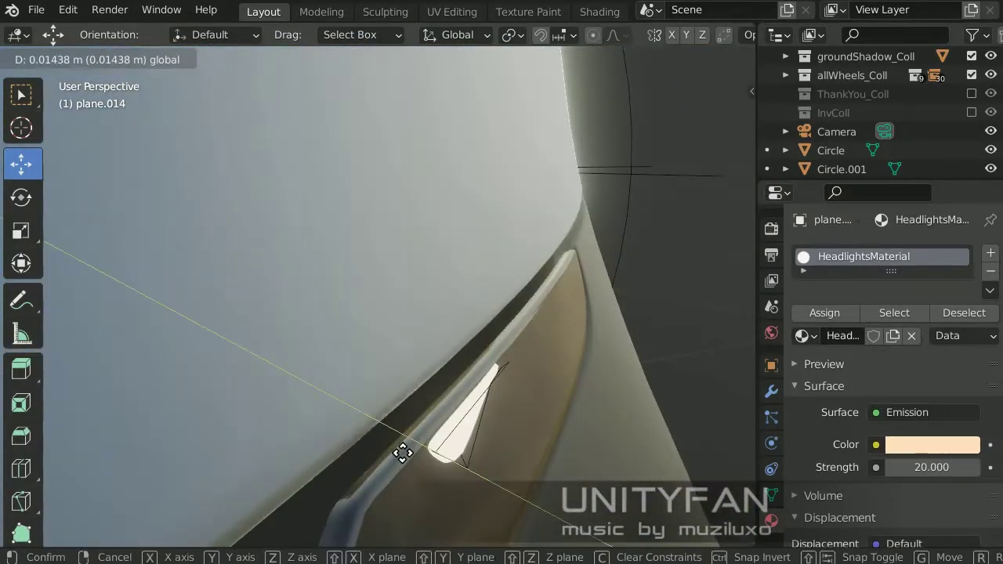
click(403, 453)
mouse_move(414, 448)
middle_down()
mouse_move(387, 376)
mouse_move(321, 340)
mouse_move(423, 311)
middle_up()
key(g)
click(412, 394)
Move the selected headlight vertices and check them from side and front angles
key(g)
right_click(320, 340)
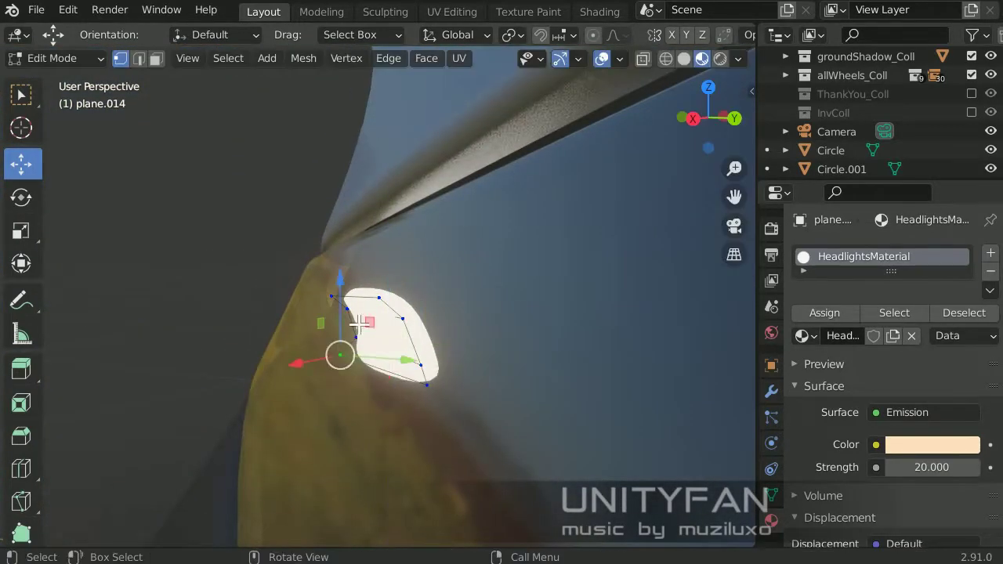
key(g)
click(358, 324)
mouse_move(358, 324)
middle_down()
mouse_move(612, 377)
mouse_move(472, 343)
mouse_move(600, 422)
middle_up()
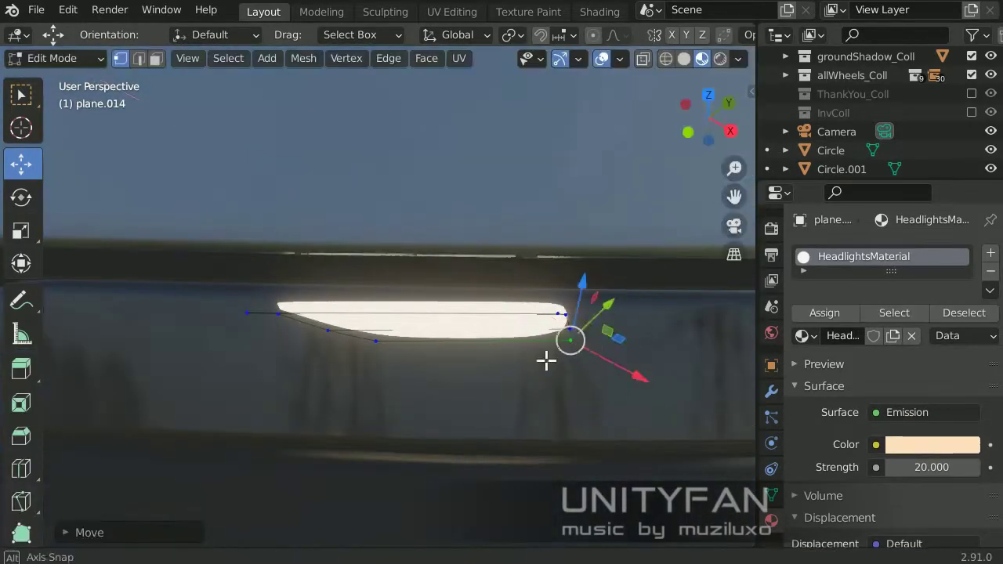
middle_drag(546, 360, 573, 338)
Try a knife cut across the headlight face, cancel it, and zoom in
key(k)
key(Escape)
key(Tab)
mouse_move(572, 278)
middle_down()
mouse_move(473, 399)
mouse_move(494, 327)
middle_up()
key(Tab)
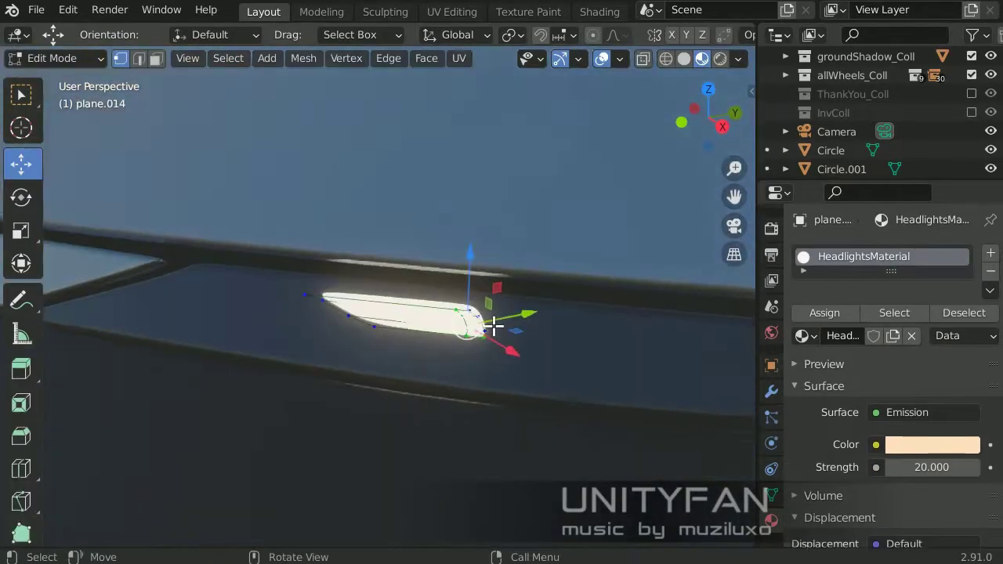
middle_drag(301, 225, 332, 288)
scroll(398, 244, up, 4)
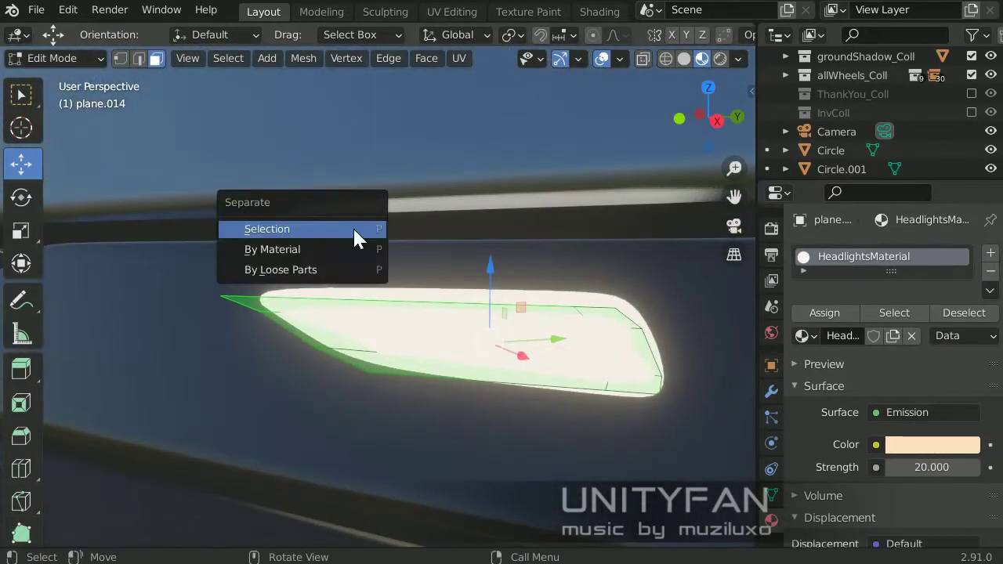
Separate the selected headlight part into its own object, plane.018
click(354, 237)
middle_drag(354, 237, 392, 352)
scroll(533, 389, down, 5)
middle_drag(533, 390, 430, 369)
Duplicate the headlight strip and place the copy in the front orthographic view
key(shift+d)
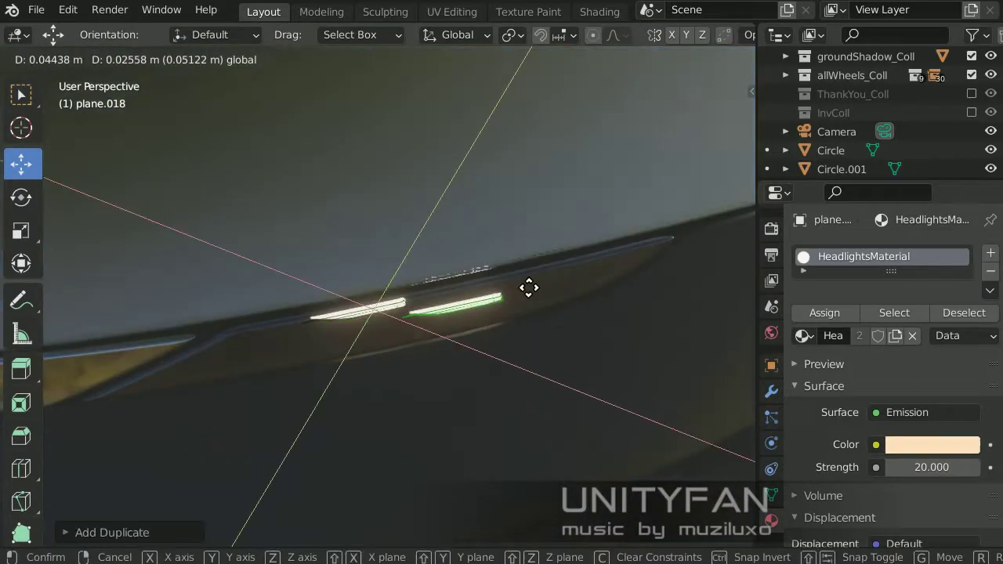
click(531, 274)
middle_drag(530, 273, 496, 274)
key(KP_1)
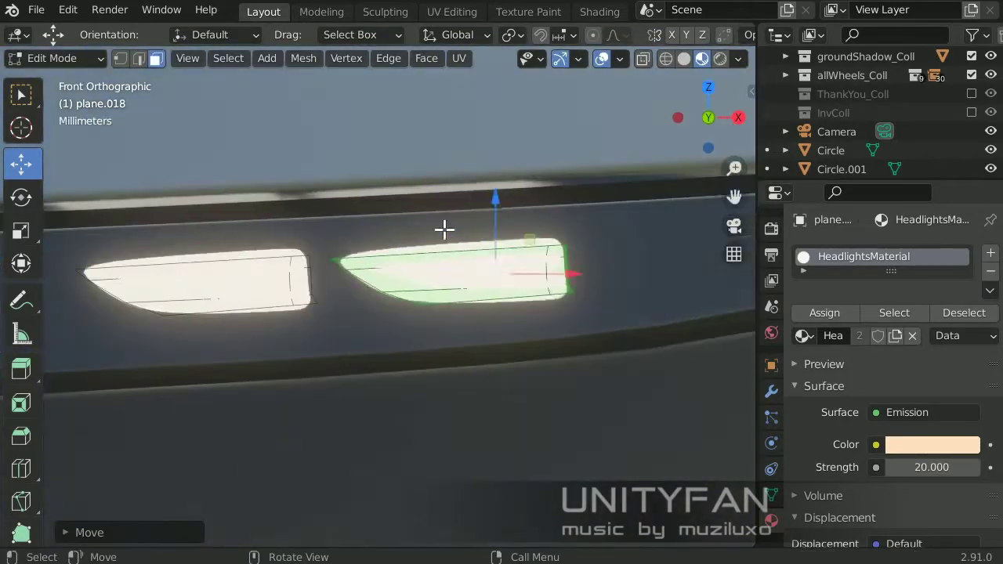
click(489, 210)
scroll(523, 302, up, 1)
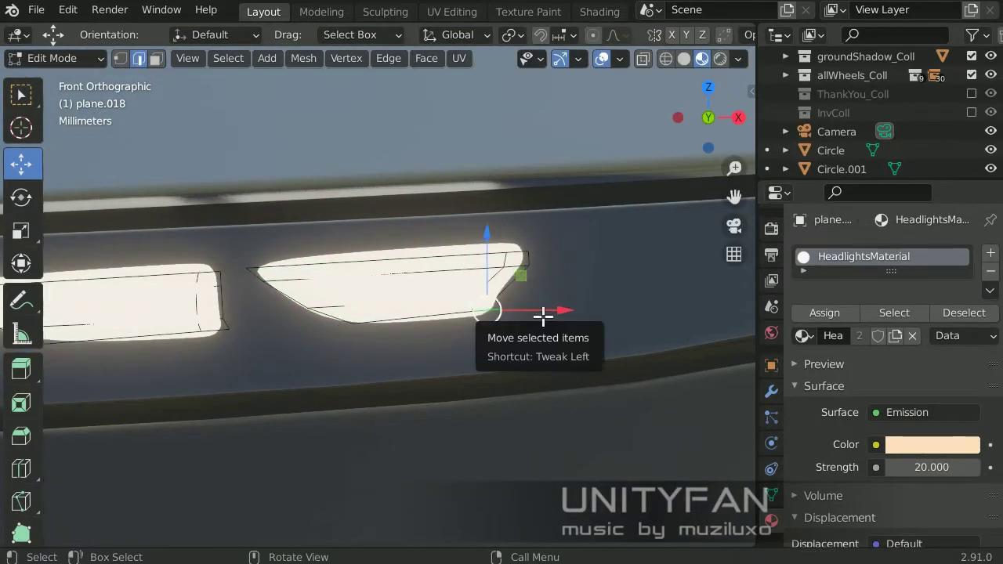
scroll(498, 277, down, 3)
Shift the duplicated headlight strip along the Y axis
key(Tab)
mouse_move(409, 309)
middle_down()
mouse_move(314, 369)
mouse_move(448, 336)
middle_up()
key(Tab)
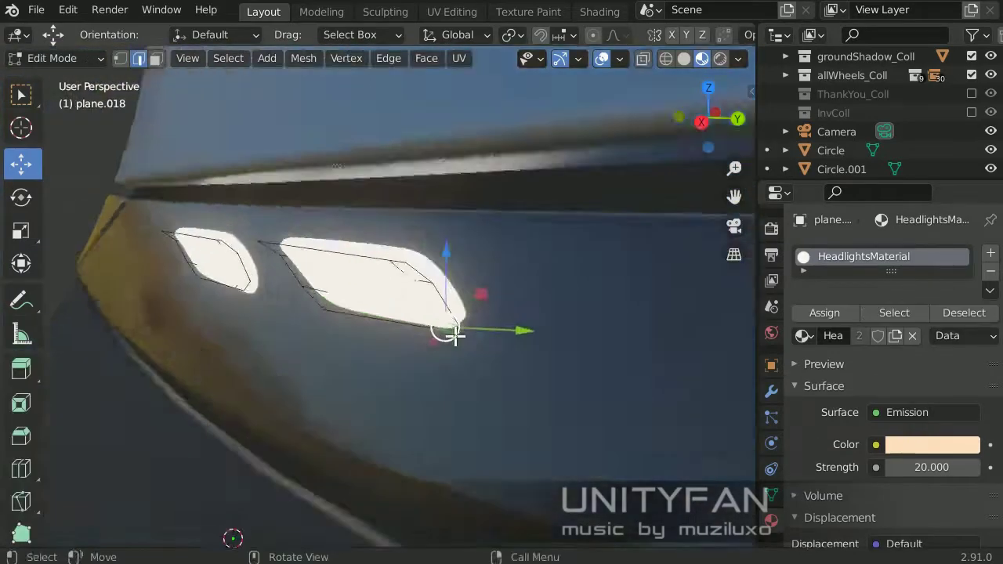
key(g)
key(y)
click(366, 374)
Slide the copy with Z locked (Shift+Z) so it sits beside the original
mouse_move(366, 374)
middle_down()
mouse_move(571, 286)
mouse_move(415, 318)
middle_up()
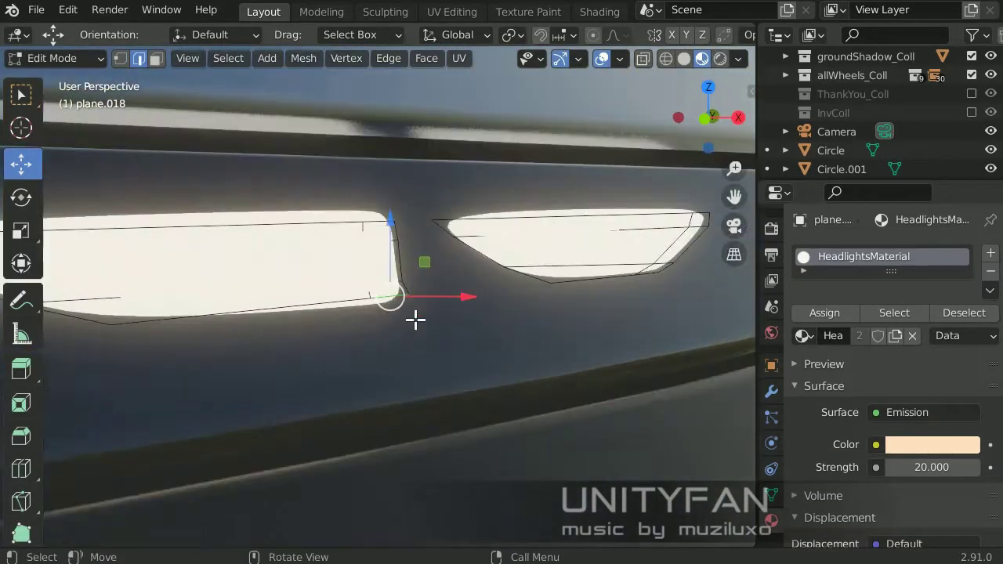
key(g)
key(shift+z)
click(388, 358)
scroll(452, 365, down, 3)
Leave the headlight, select chrome trim plane.017 on the bumper, and enter its mesh
key(Tab)
middle_drag(452, 365, 602, 265)
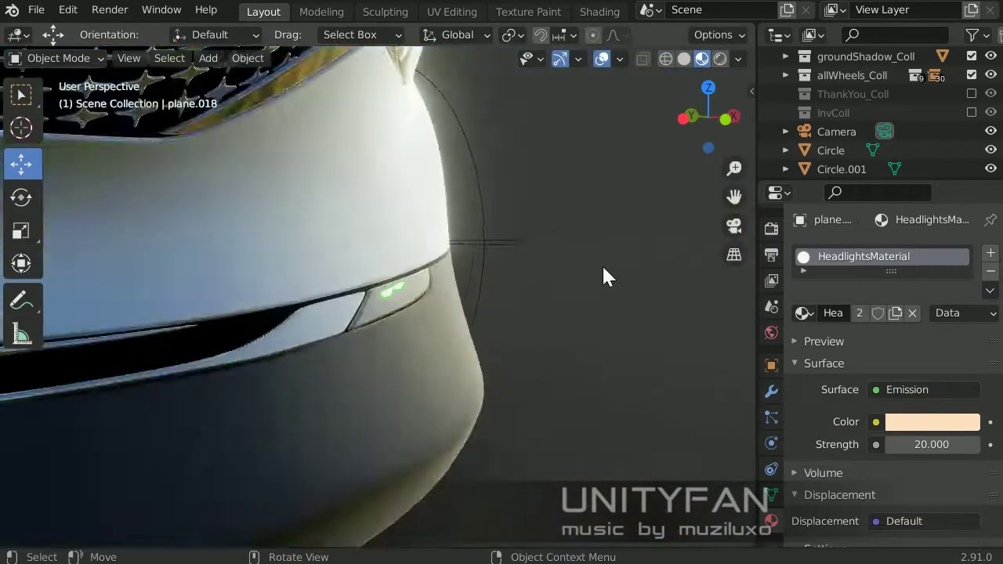
scroll(470, 310, down, 3)
scroll(484, 383, up, 2)
mouse_move(486, 396)
middle_down()
mouse_move(486, 344)
mouse_move(351, 333)
mouse_move(479, 347)
middle_up()
scroll(462, 354, up, 3)
click(460, 358)
key(Tab)
key(Tab)
scroll(468, 358, down, 5)
middle_drag(635, 224, 493, 304)
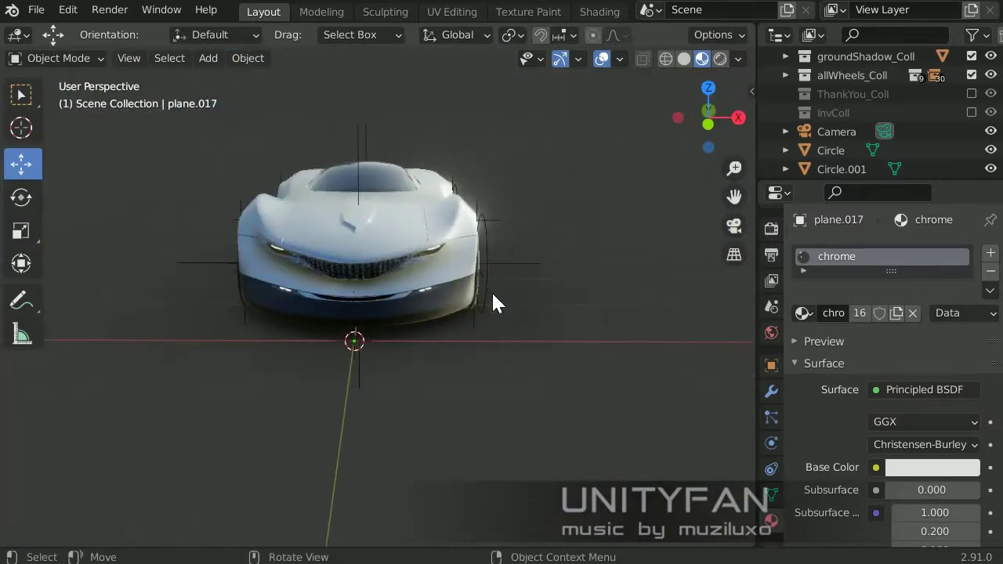
scroll(420, 405, up, 2)
scroll(362, 394, up, 3)
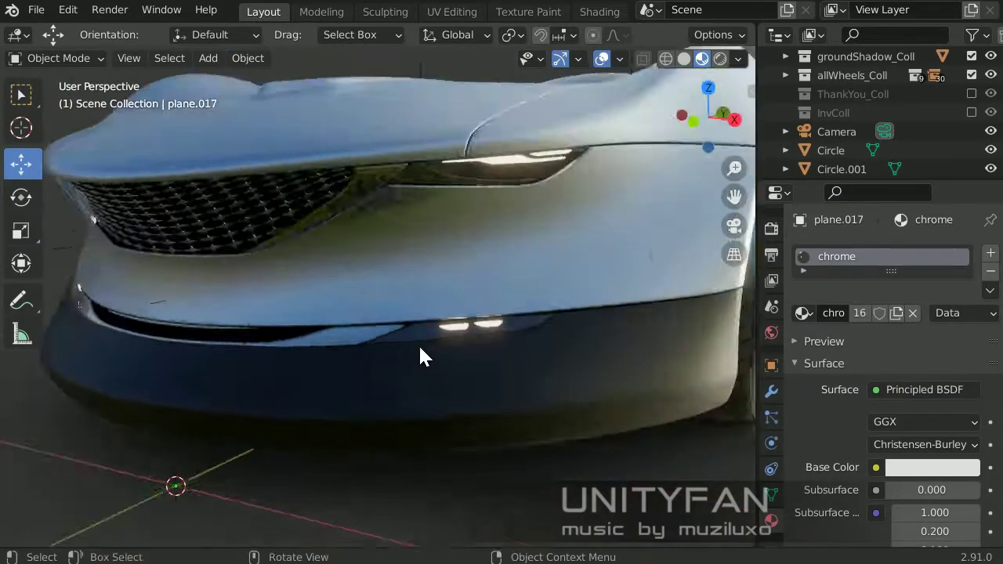
Move the chrome trim's vertices along the bumper edge
key(Tab)
scroll(419, 352, up, 3)
scroll(533, 327, up, 2)
mouse_move(544, 337)
middle_down()
mouse_move(614, 248)
mouse_move(627, 297)
mouse_move(490, 174)
middle_up()
key(g)
middle_drag(227, 76, 318, 298)
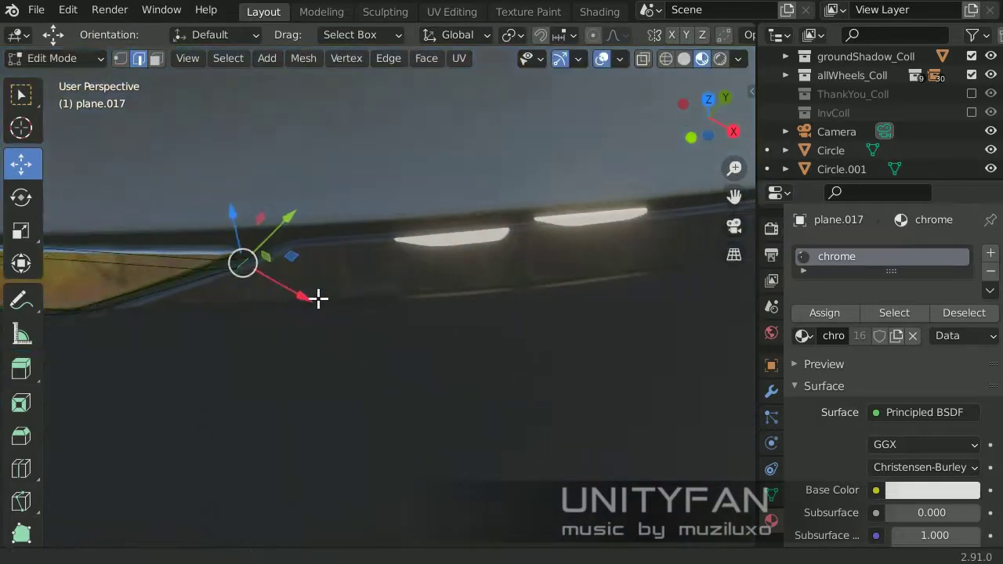
middle_drag(500, 227, 455, 313)
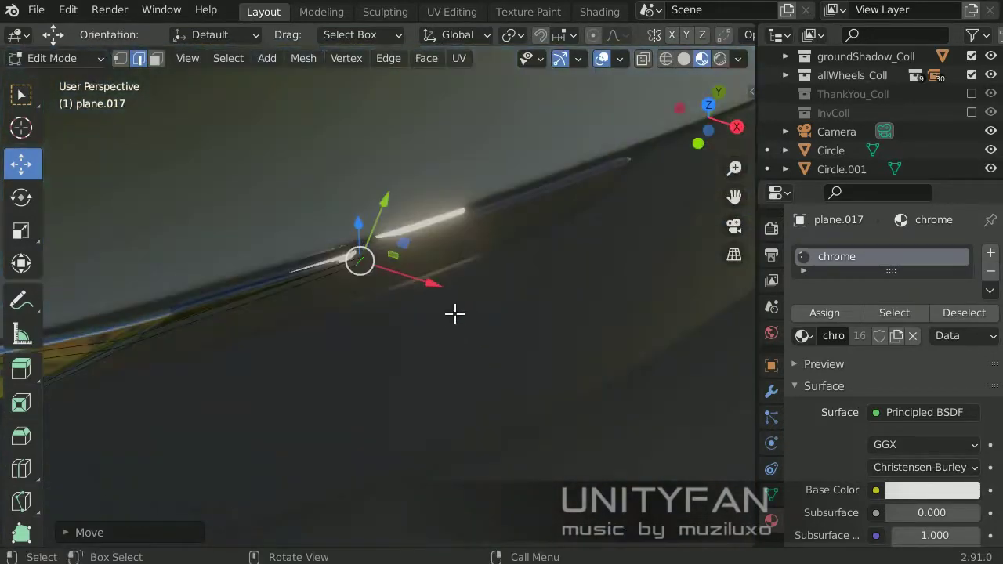
click(591, 181)
middle_drag(591, 181, 559, 293)
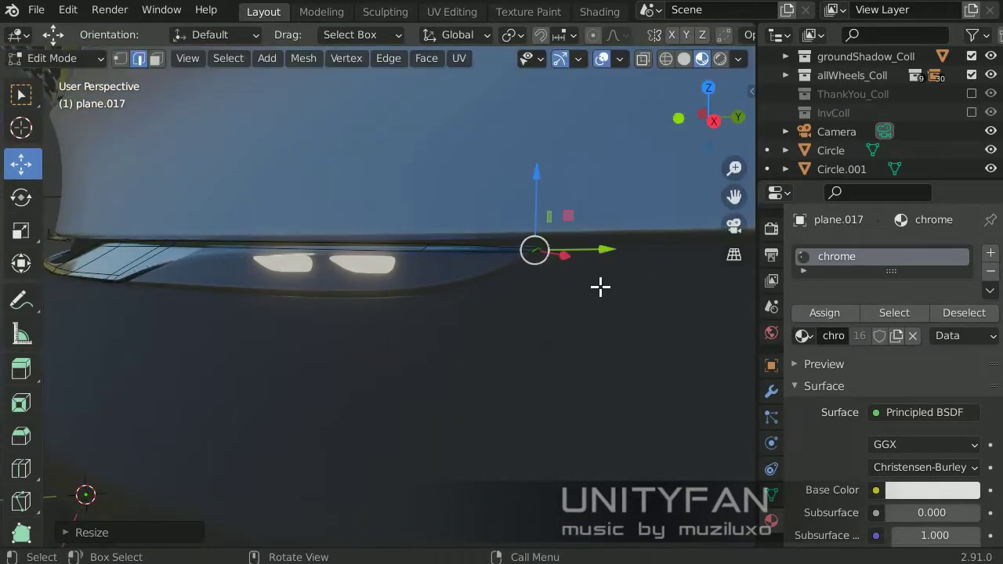
middle_drag(275, 294, 44, 454)
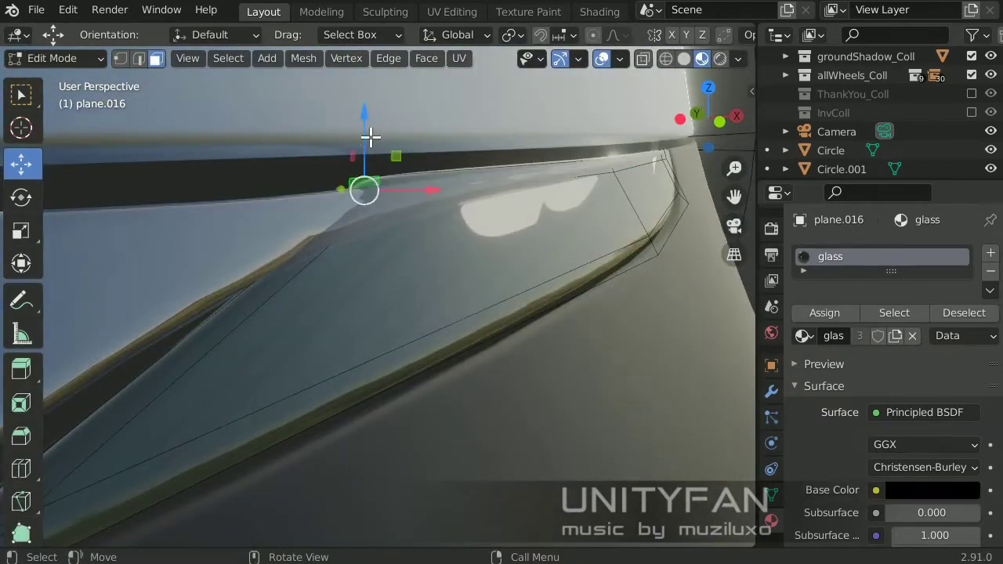
Switch to edge select and move vertices of the glass panel plane.016
click(371, 137)
middle_drag(370, 138, 524, 230)
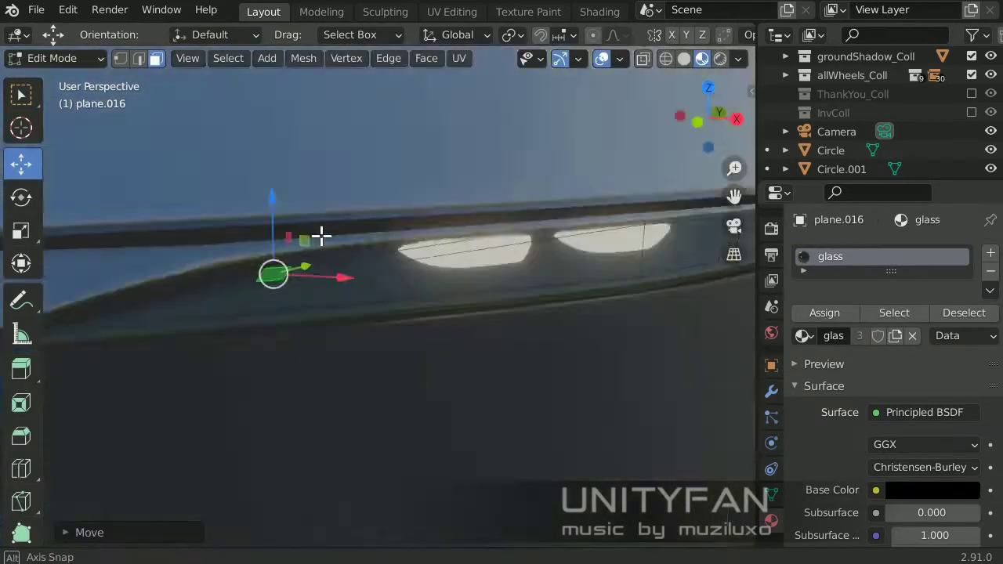
click(139, 59)
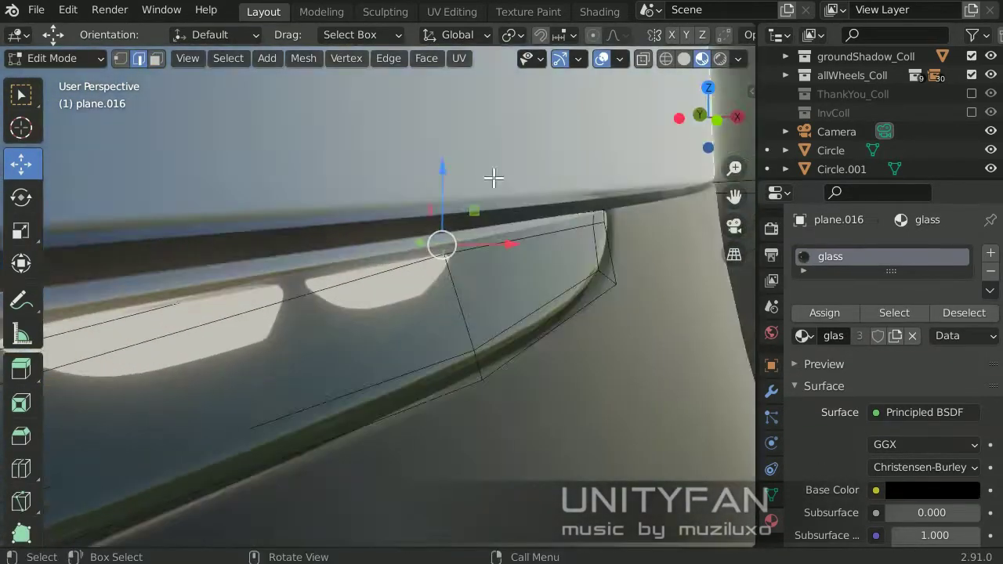
click(445, 204)
middle_drag(445, 203, 574, 264)
click(617, 210)
middle_drag(617, 210, 558, 313)
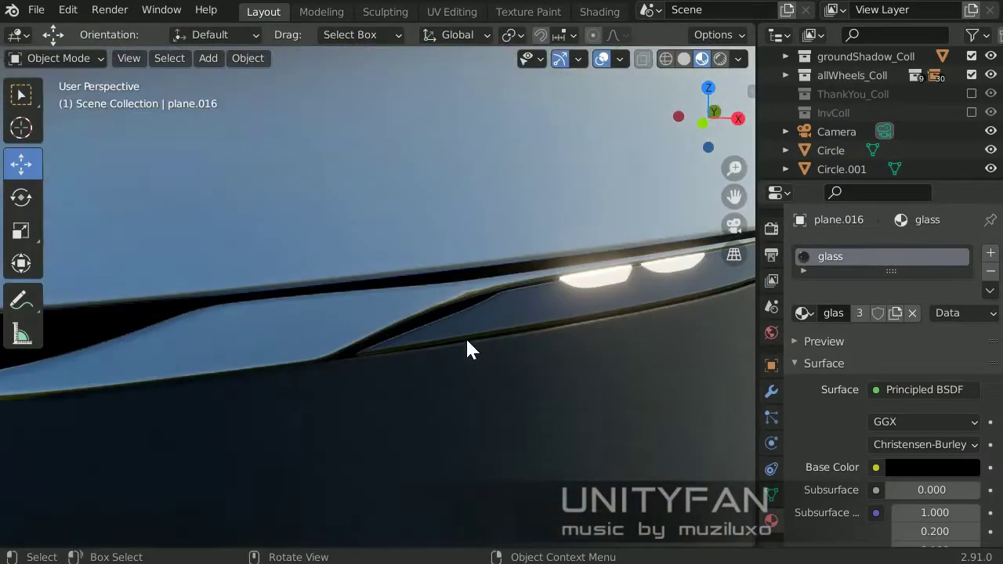
Enter the glass panel's mesh and move its edge toward the bumper
key(Tab)
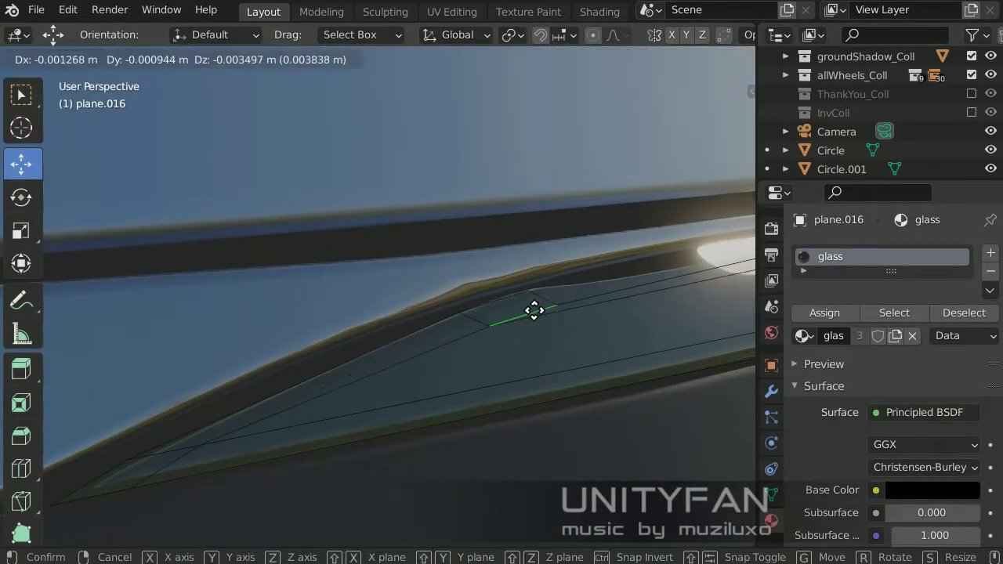
click(534, 311)
mouse_move(534, 311)
middle_down()
mouse_move(553, 266)
mouse_move(482, 321)
middle_up()
click(451, 260)
click(402, 305)
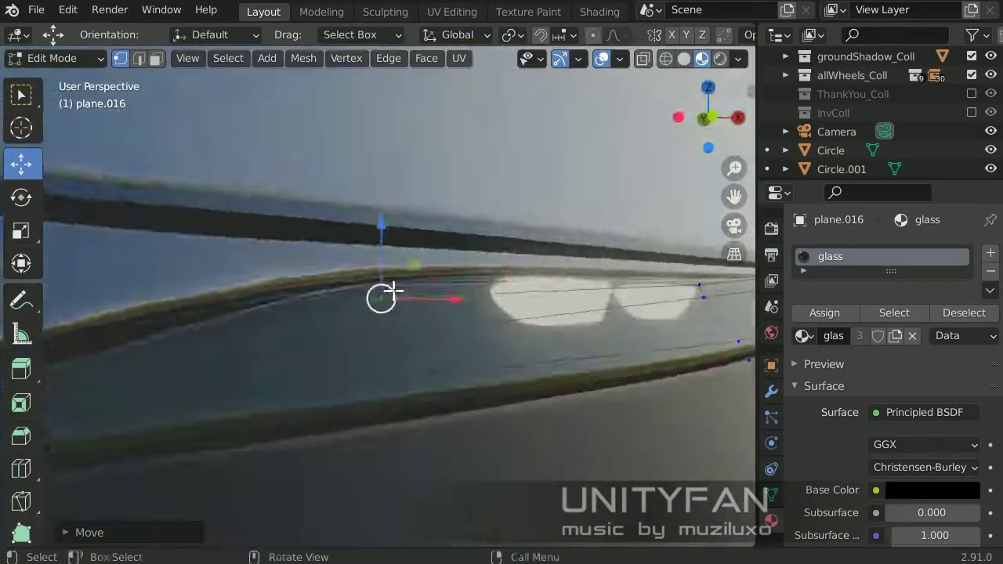
mouse_move(402, 305)
middle_down()
mouse_move(497, 309)
mouse_move(482, 323)
mouse_move(601, 287)
mouse_move(385, 312)
mouse_move(472, 283)
mouse_move(370, 383)
mouse_move(287, 352)
mouse_move(363, 381)
mouse_move(380, 336)
middle_up()
Nudge the glass vertices beneath the twin lamps in two more moves
key(Tab)
key(Tab)
click(418, 371)
key(g)
click(363, 381)
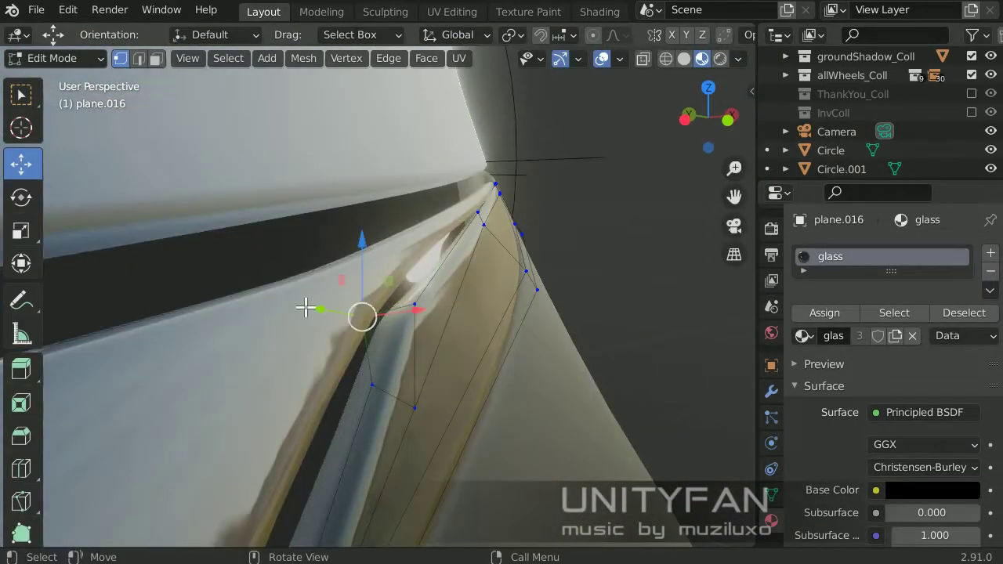
mouse_move(305, 308)
middle_down()
mouse_move(369, 380)
mouse_move(403, 358)
mouse_move(366, 357)
middle_up()
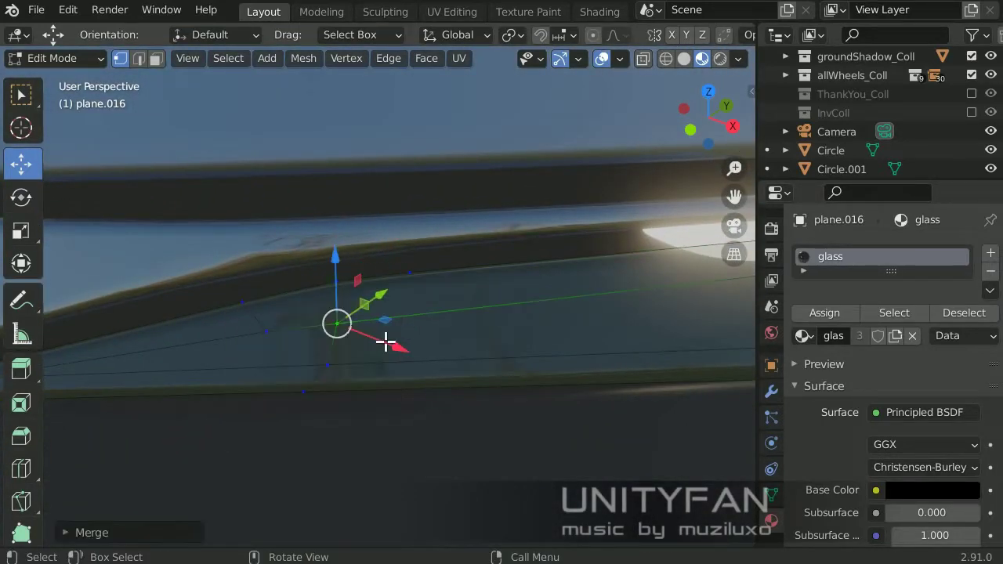
mouse_move(385, 342)
middle_down()
mouse_move(481, 235)
mouse_move(370, 350)
middle_up()
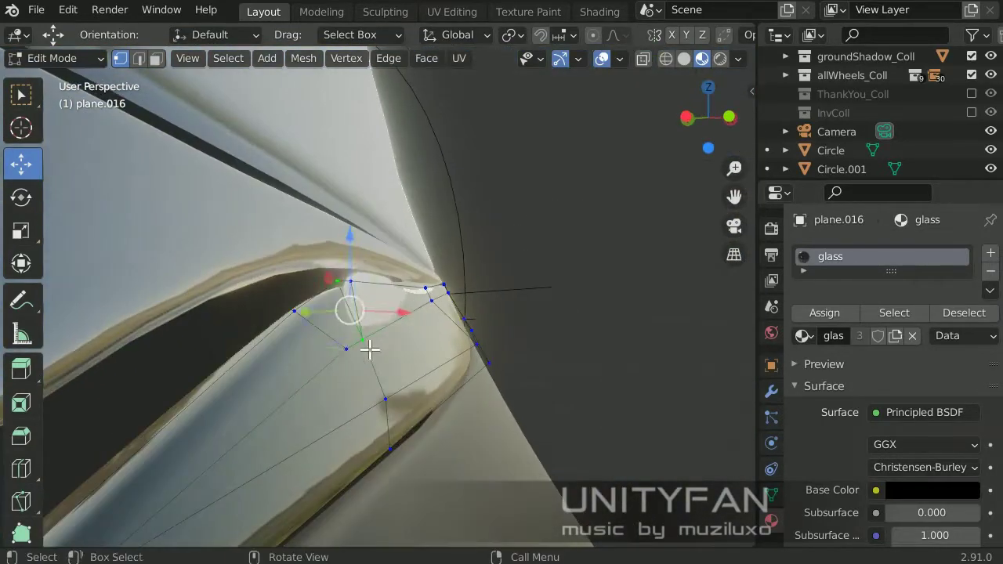
click(366, 308)
mouse_move(366, 308)
middle_down()
mouse_move(199, 390)
mouse_move(356, 301)
middle_up()
Reposition the glass panel's corner vertices, then switch to face select
key(g)
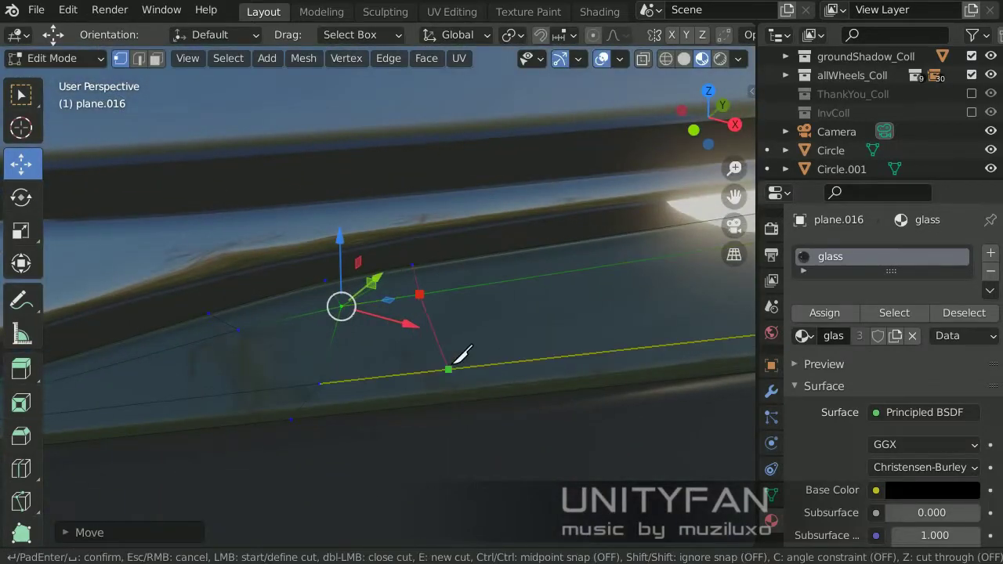
mouse_move(453, 396)
middle_down()
mouse_move(522, 374)
mouse_move(460, 324)
middle_up()
drag(459, 324, 510, 298)
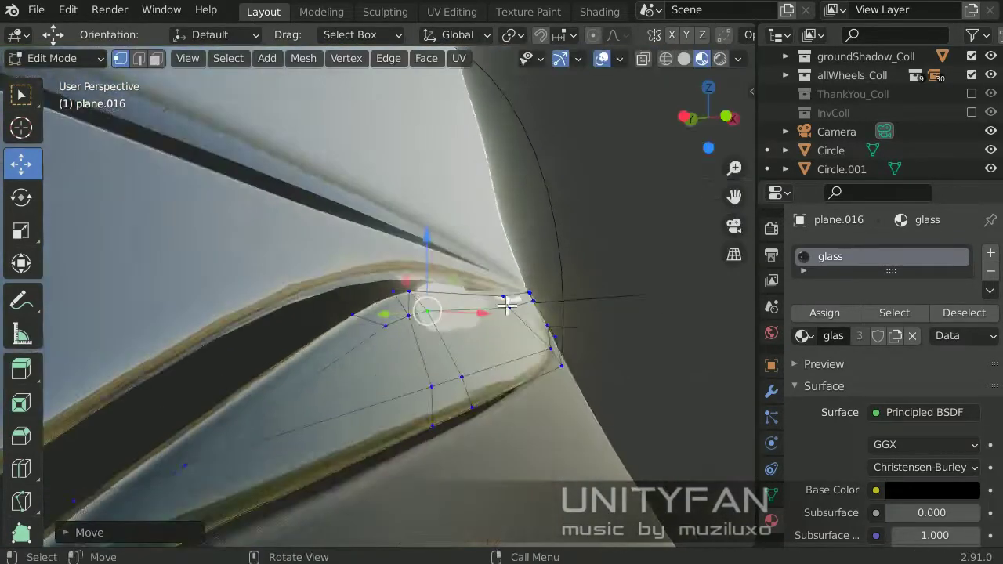
middle_drag(510, 298, 443, 303)
click(156, 58)
mouse_move(259, 337)
middle_down()
mouse_move(289, 358)
mouse_move(384, 287)
mouse_move(409, 283)
mouse_move(374, 283)
middle_up()
Fine-tune the corner vertices so the glass follows the bumper's curved edge
click(366, 248)
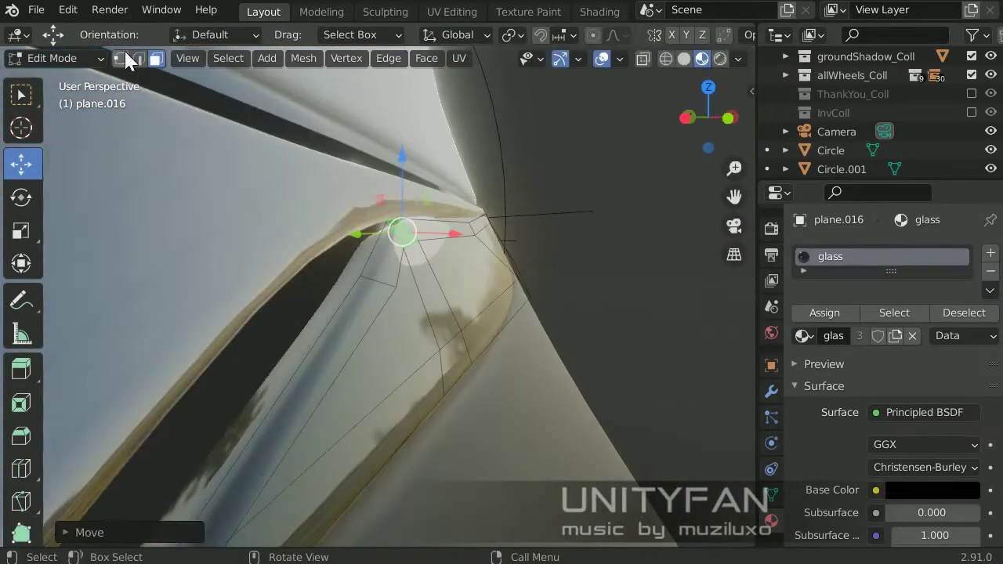
mouse_move(366, 248)
middle_down()
mouse_move(416, 291)
mouse_move(430, 322)
mouse_move(437, 279)
middle_up()
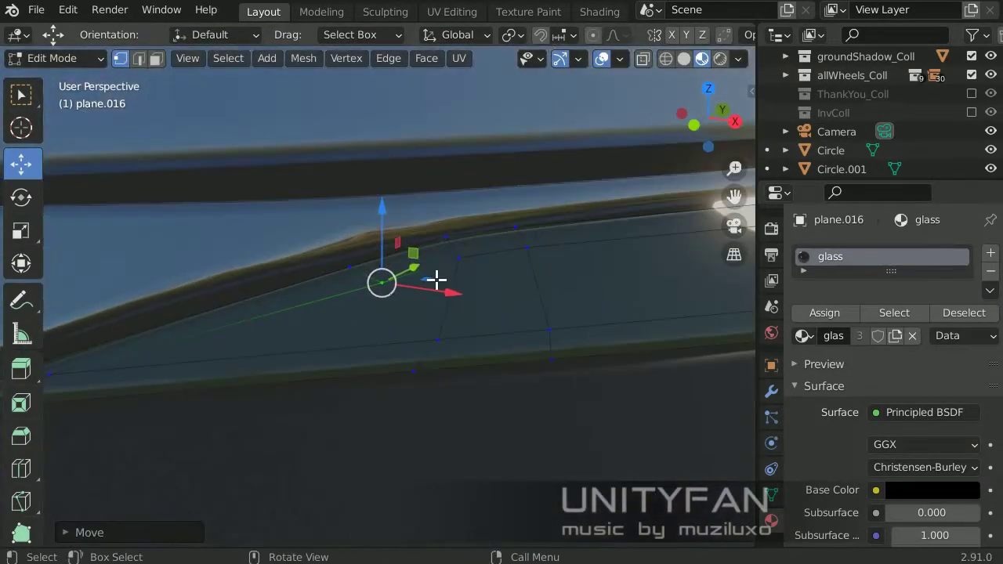
click(364, 217)
mouse_move(363, 217)
middle_down()
mouse_move(474, 328)
mouse_move(407, 305)
mouse_move(434, 328)
middle_up()
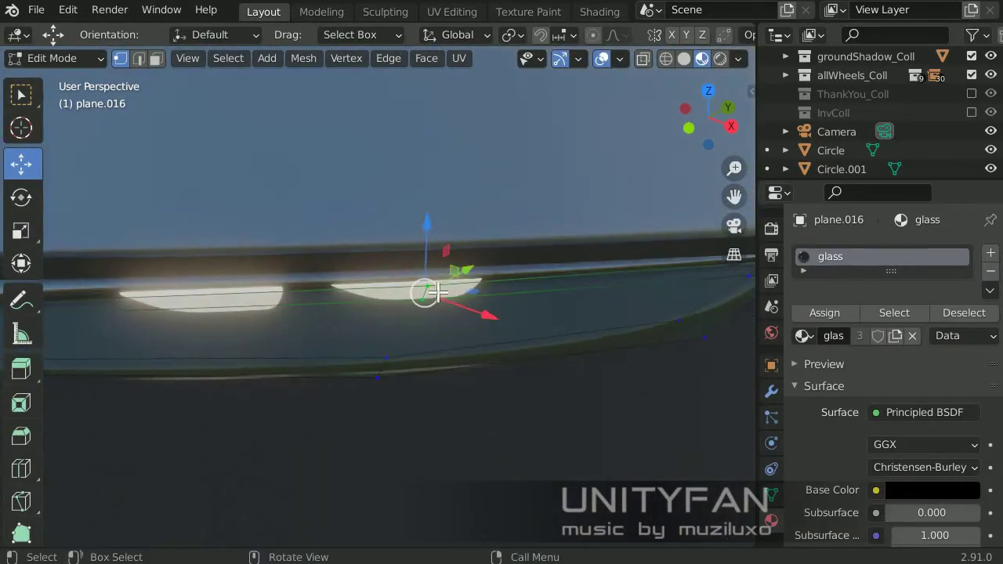
click(439, 280)
middle_drag(439, 280, 438, 321)
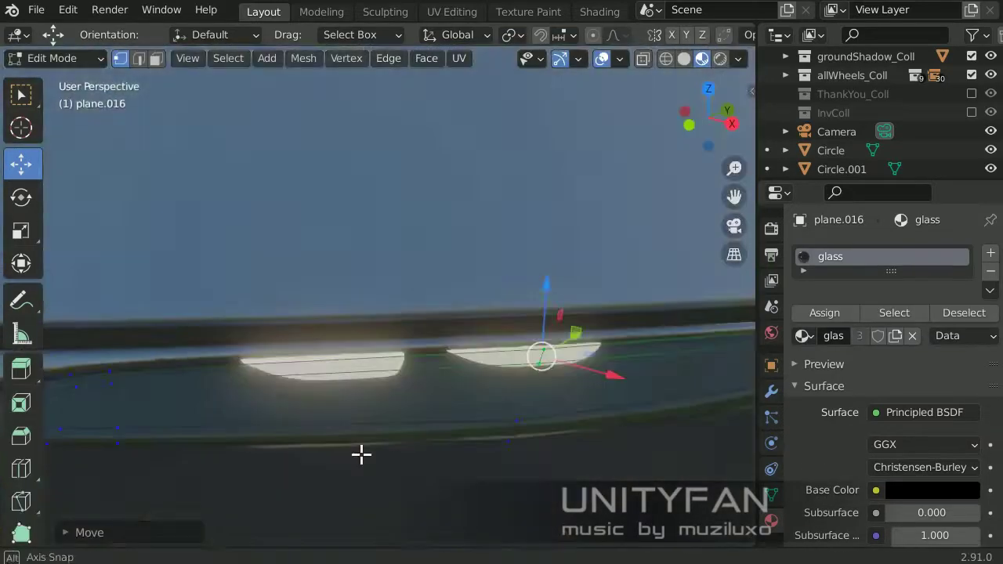
middle_drag(361, 454, 417, 338)
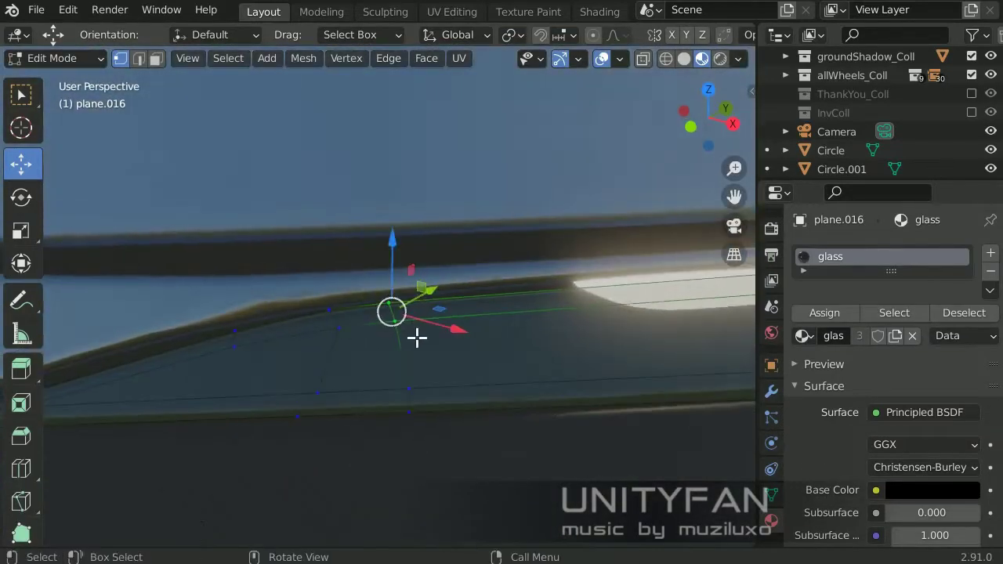
click(472, 304)
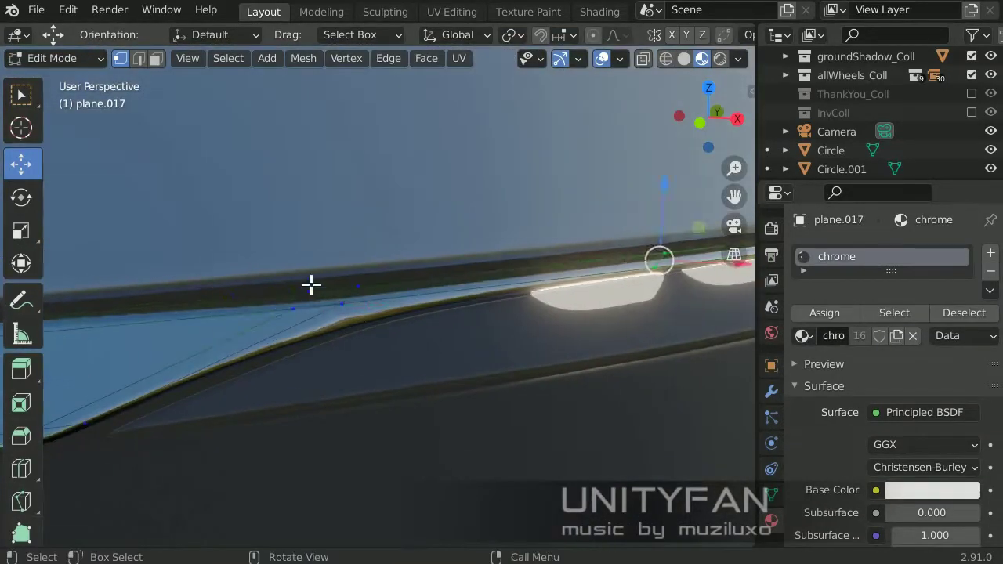
Confirm the chrome strip's vertex move and return to Object Mode
middle_drag(311, 284, 468, 330)
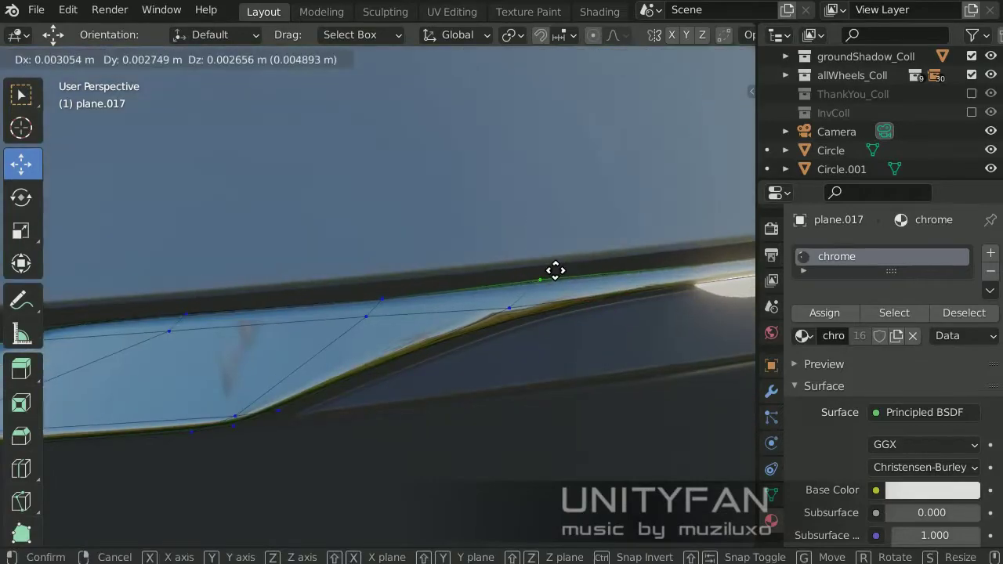
click(555, 270)
key(Tab)
mouse_move(648, 258)
middle_down()
mouse_move(425, 321)
mouse_move(337, 365)
mouse_move(423, 374)
mouse_move(450, 352)
mouse_move(304, 322)
mouse_move(398, 345)
mouse_move(359, 344)
mouse_move(432, 347)
middle_up()
scroll(413, 381, down, 5)
scroll(423, 341, up, 5)
Switch between plane.017 and plane.003, ending in Edit Mode on plane.003
key(Tab)
key(Tab)
click(349, 401)
key(Tab)
key(Tab)
click(285, 269)
click(330, 262)
key(Tab)
Box-select the vertices at the chrome strip's end
middle_drag(330, 262, 330, 262)
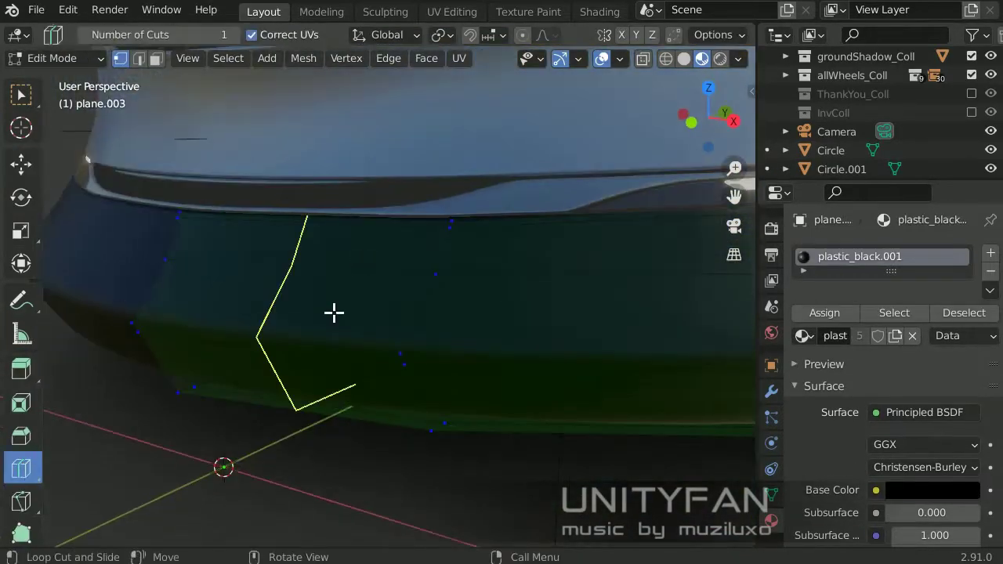
mouse_move(334, 313)
middle_down()
mouse_move(282, 358)
mouse_move(253, 426)
middle_up()
key(shift+space)
key(g)
mouse_move(246, 302)
middle_down()
mouse_move(218, 365)
mouse_move(159, 273)
middle_up()
scroll(159, 274, up, 3)
drag(409, 355, 147, 255)
drag(353, 350, 54, 254)
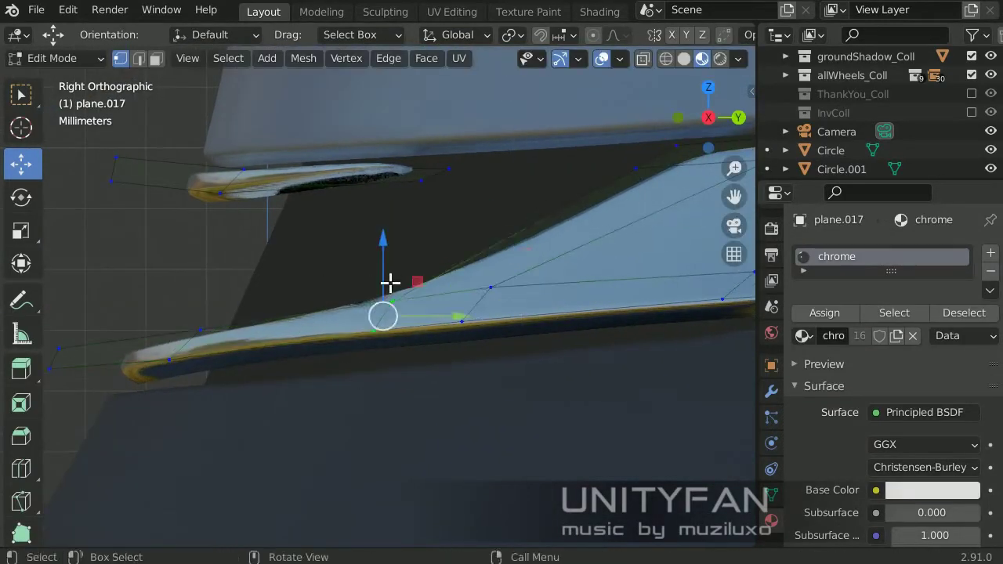
Lower the selected strip vertex along the bumper and select another vertex
drag(390, 282, 315, 353)
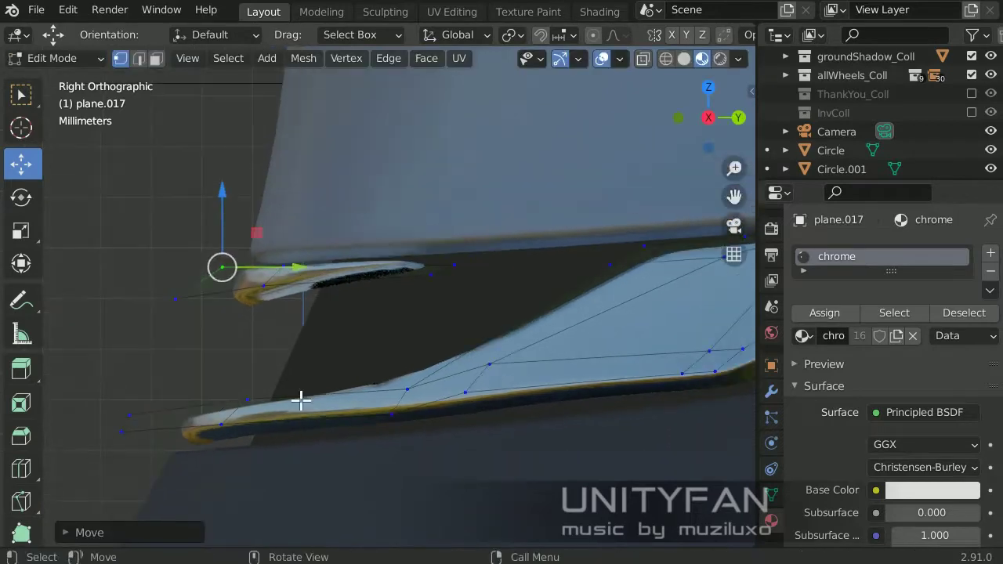
scroll(300, 400, up, 2)
click(321, 374)
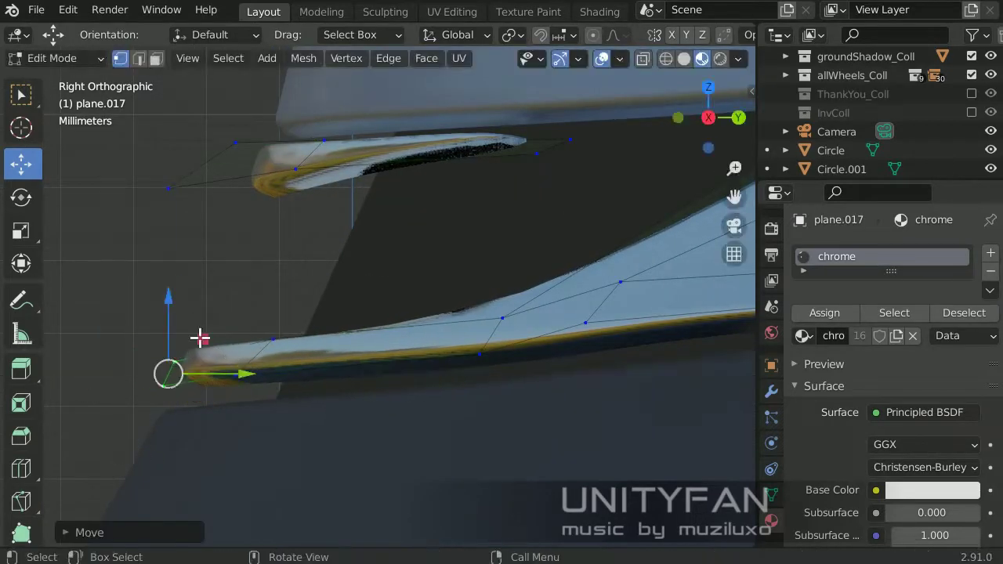
middle_drag(296, 366, 389, 359)
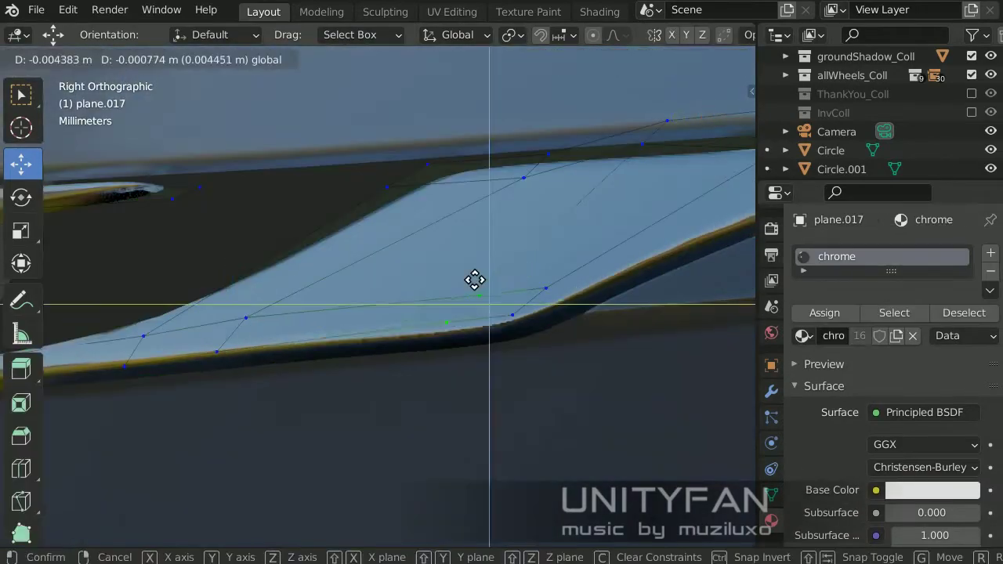
mouse_move(480, 272)
middle_down()
mouse_move(428, 374)
mouse_move(685, 365)
mouse_move(432, 377)
middle_up()
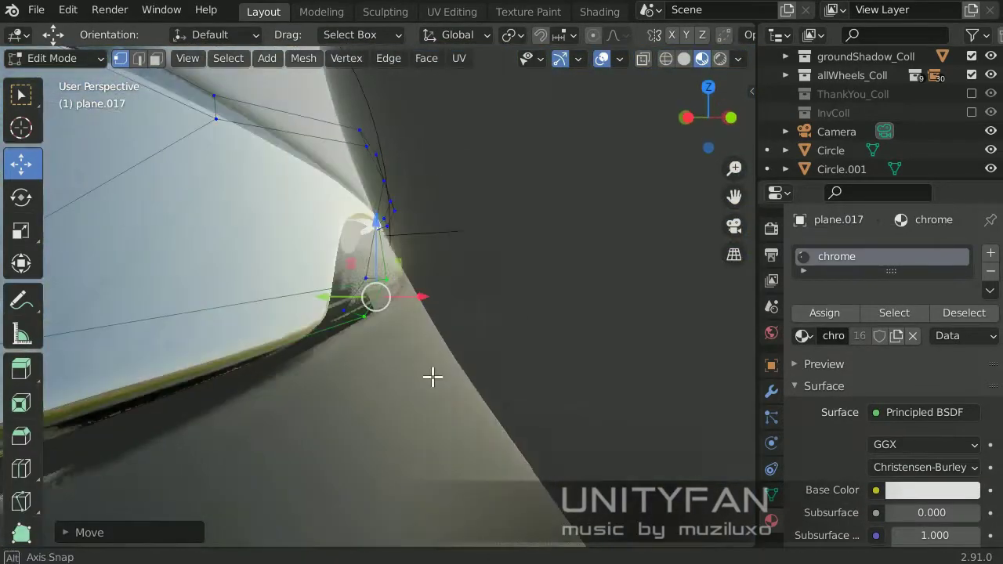
Try and cancel further vertex moves, then return to Object Mode
key(g)
right_click(276, 295)
mouse_move(276, 295)
middle_down()
mouse_move(416, 297)
mouse_move(475, 264)
mouse_move(432, 259)
mouse_move(510, 357)
middle_up()
key(g)
right_click(338, 329)
mouse_move(338, 330)
middle_down()
mouse_move(442, 380)
mouse_move(566, 399)
middle_up()
mouse_move(304, 354)
middle_down()
mouse_move(340, 240)
mouse_move(300, 269)
mouse_move(444, 321)
mouse_move(537, 324)
middle_up()
key(Tab)
Select the shiny black panel plane.002 and enter Edit Mode
middle_drag(549, 453, 578, 425)
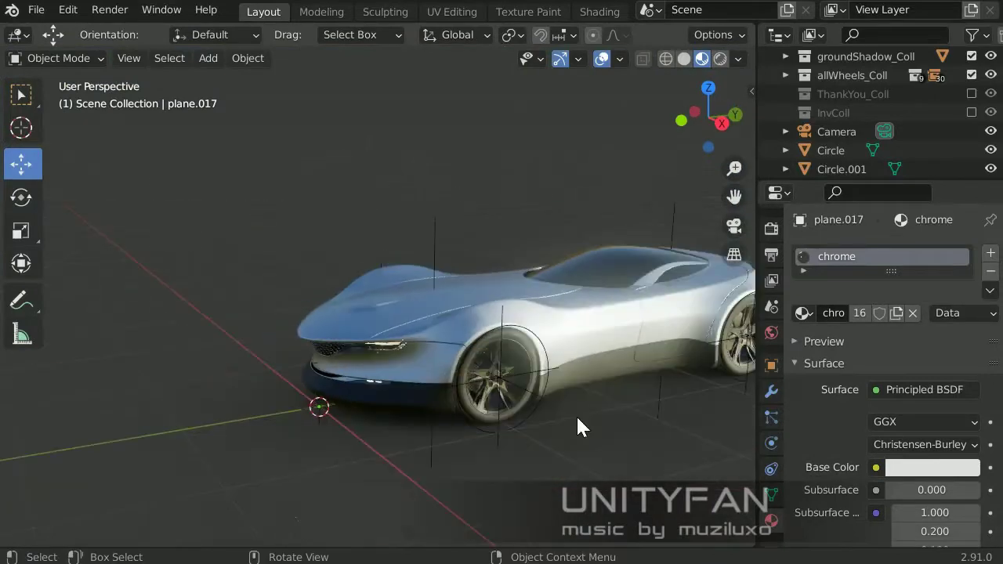
scroll(459, 407, up, 4)
click(410, 406)
mouse_move(410, 406)
middle_down()
mouse_move(391, 390)
mouse_move(376, 152)
mouse_move(431, 241)
middle_up()
click(376, 152)
scroll(417, 253, up, 3)
key(Tab)
Select and grow a patch of faces, then separate it into its own object
click(156, 59)
click(449, 233)
key(ctrl+KP_Add)
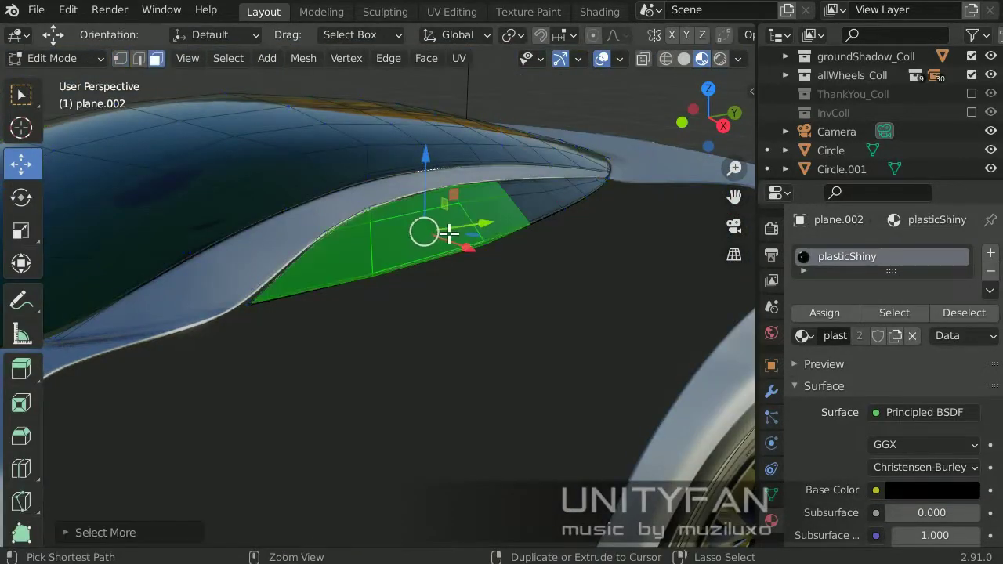
click(450, 235)
key(Tab)
click(425, 264)
mouse_move(425, 264)
middle_down()
mouse_move(447, 287)
mouse_move(403, 376)
mouse_move(412, 310)
middle_up()
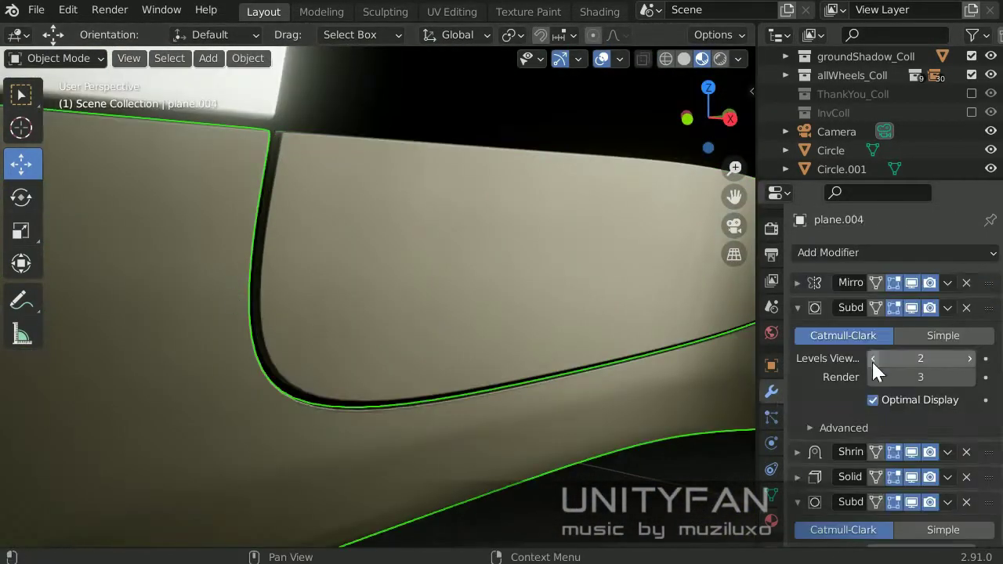
Set the side panel's Subdivision Levels Viewport to 1
click(873, 358)
scroll(552, 293, down, 5)
mouse_move(552, 293)
middle_down()
mouse_move(456, 269)
mouse_move(442, 329)
mouse_move(448, 346)
middle_up()
scroll(450, 285, up, 2)
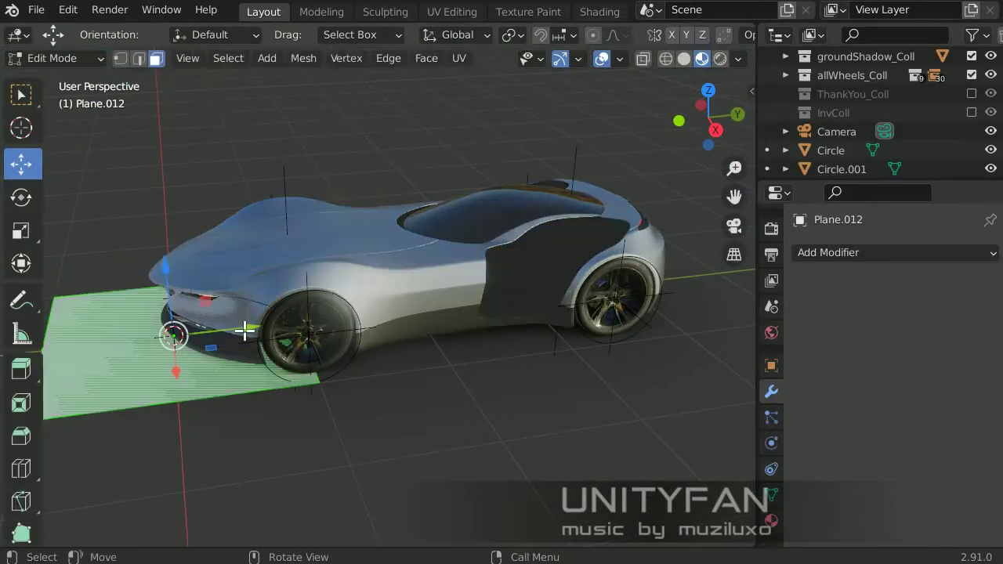
Subdivide Plane.012 and move it into the side intake
click(296, 224)
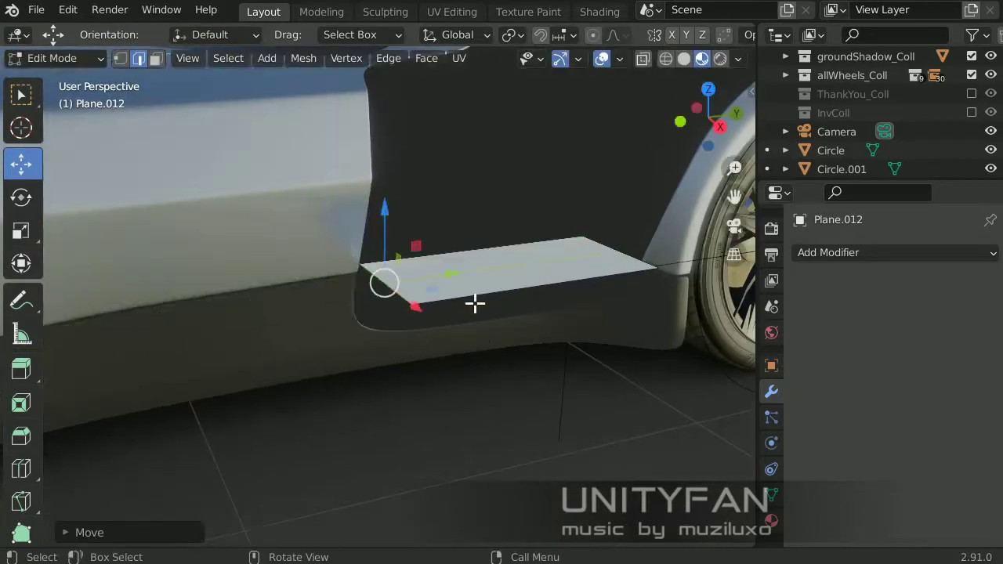
mouse_move(475, 304)
middle_down()
mouse_move(394, 338)
mouse_move(448, 224)
mouse_move(470, 235)
middle_up()
key(g)
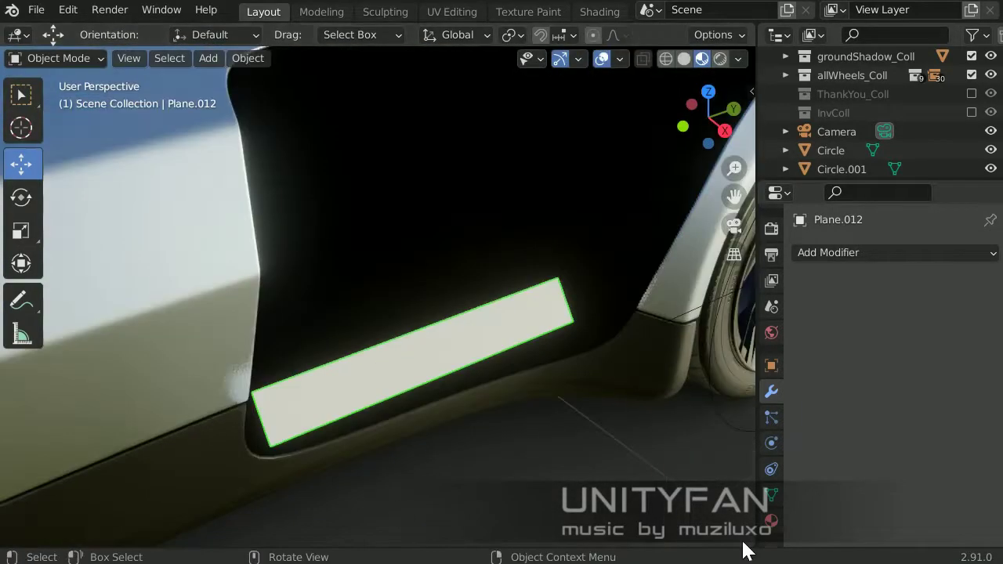
Assign the carbon material to the strip and unwrap its UVs
click(771, 520)
click(803, 313)
key(u)
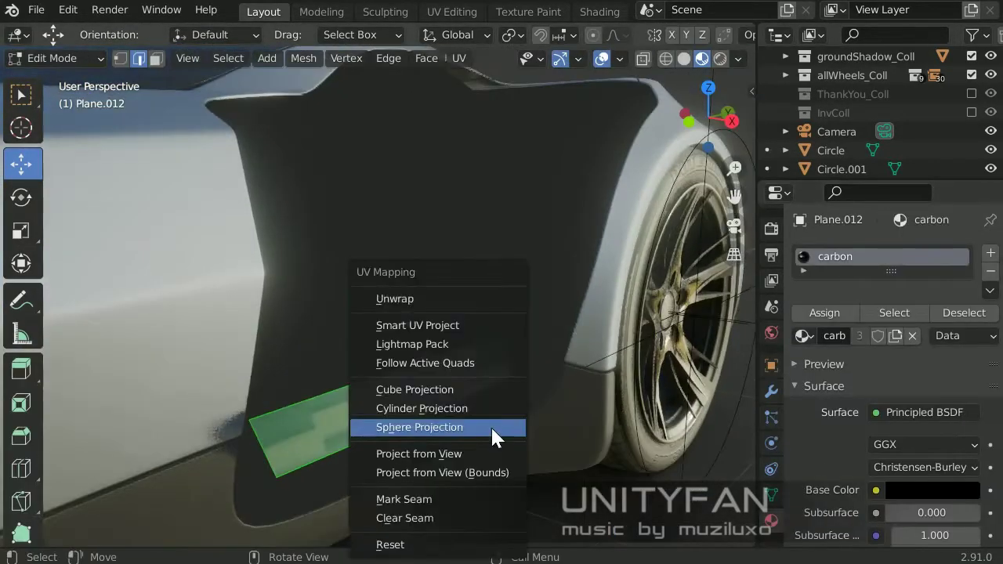
click(416, 294)
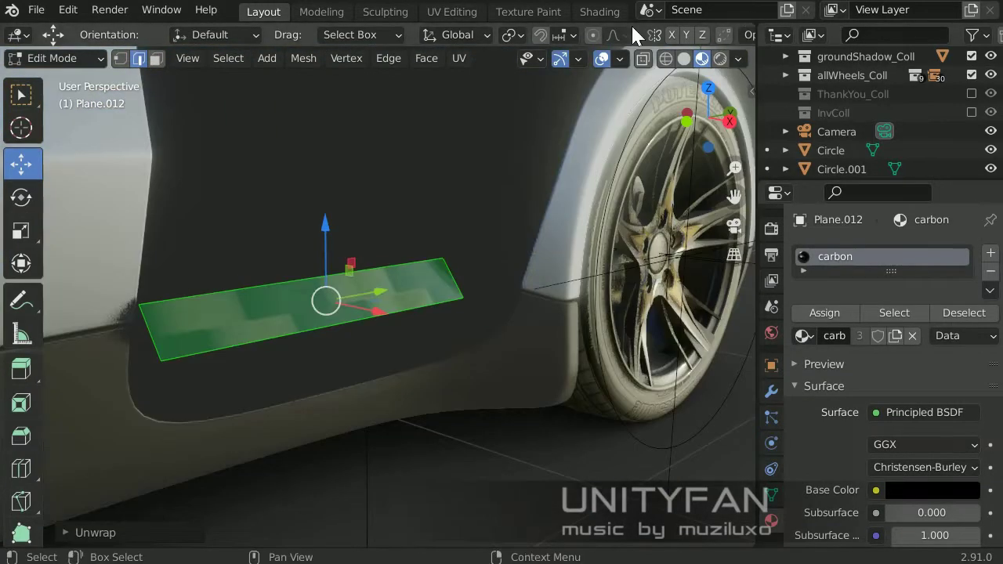
Split the 3D view and turn the top area into a UV Editor
drag(752, 27, 752, 211)
click(17, 34)
click(43, 127)
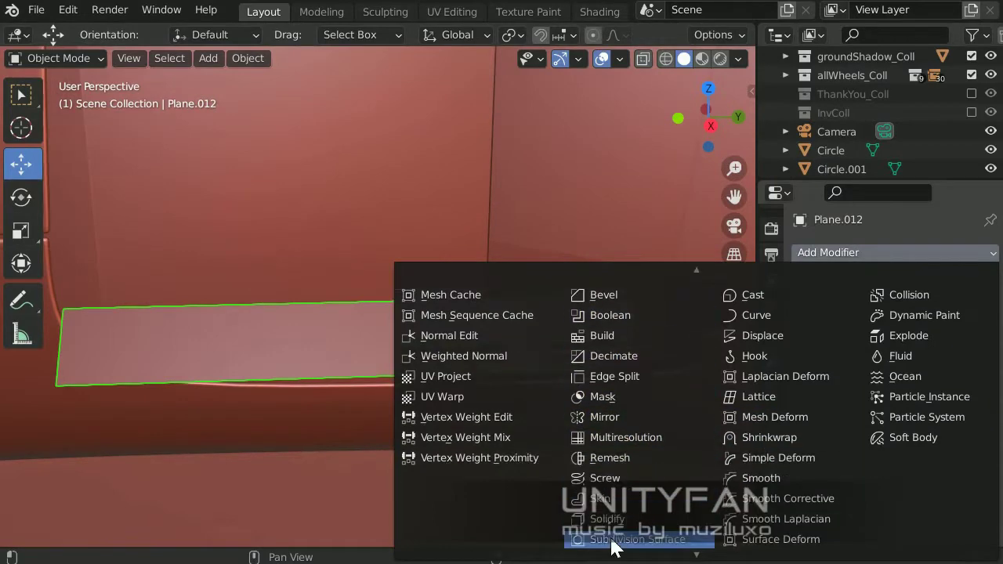
Add a 0.004 m Solidify with Even Thickness and start moving the strip's face
click(611, 544)
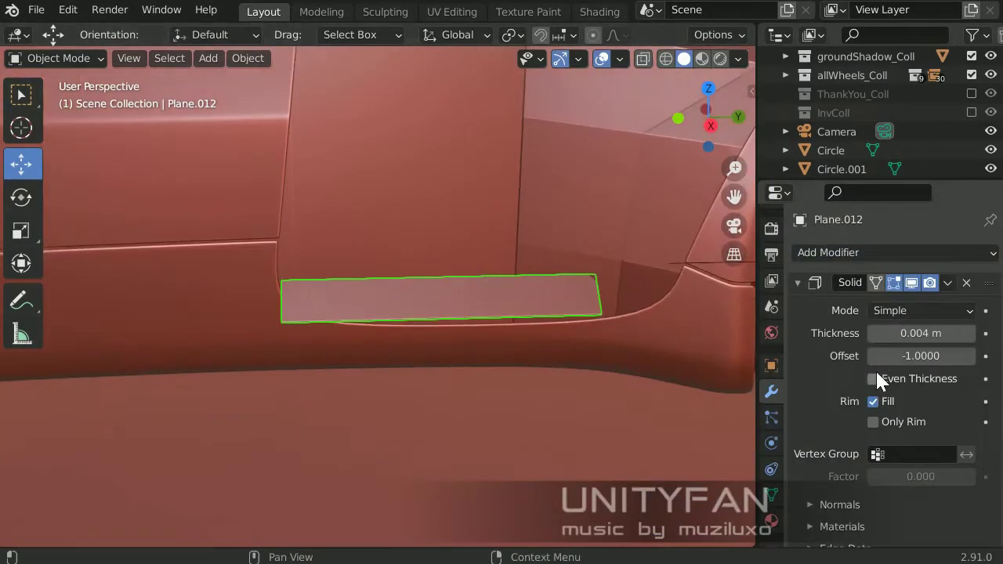
click(873, 379)
key(Tab)
key(g)
click(435, 284)
middle_drag(435, 284, 412, 296)
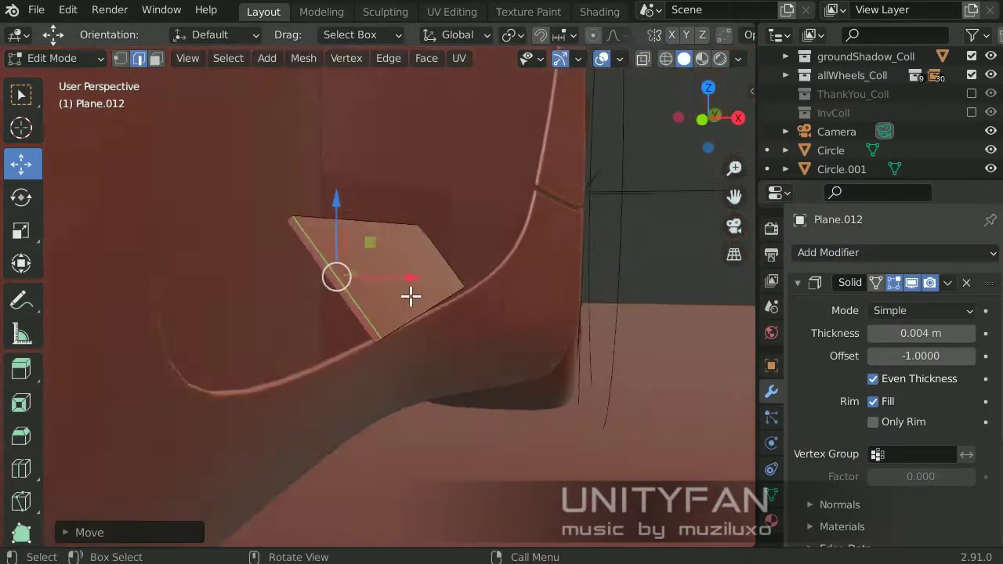
Slide the strip's face along the X axis against the intake's lower edge
key(g)
key(shift+y)
key(g)
key(x)
click(477, 268)
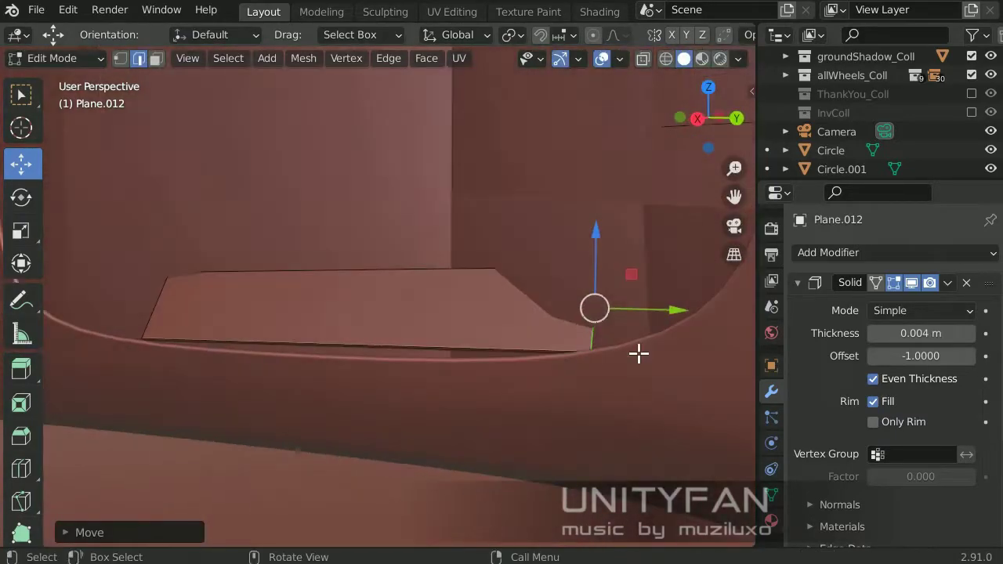
mouse_move(638, 352)
middle_down()
mouse_move(567, 283)
mouse_move(433, 278)
mouse_move(330, 359)
middle_up()
Switch to Cube.020 and move two intake rim edges around the strip
key(alt+q)
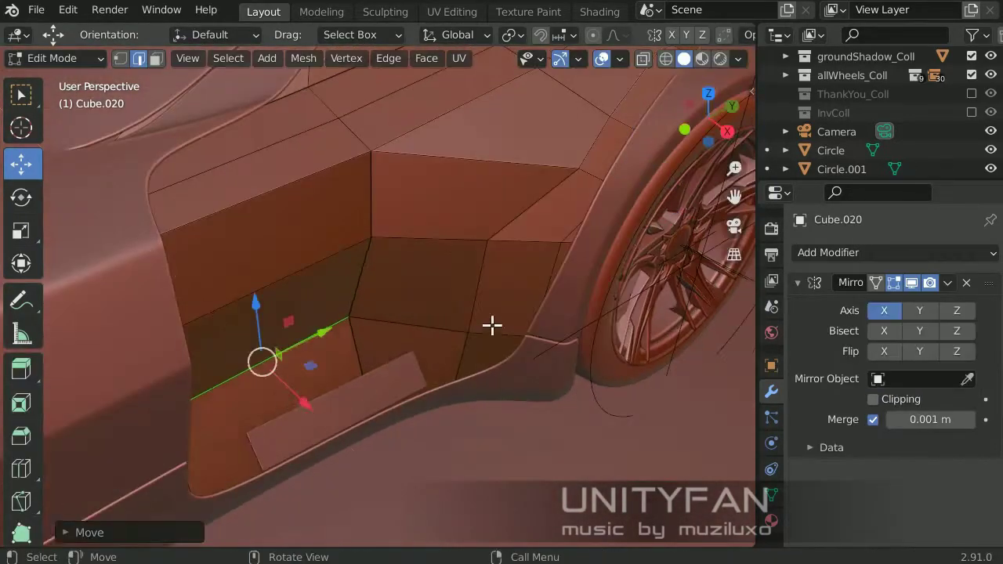
mouse_move(492, 326)
middle_down()
mouse_move(363, 330)
mouse_move(479, 290)
middle_up()
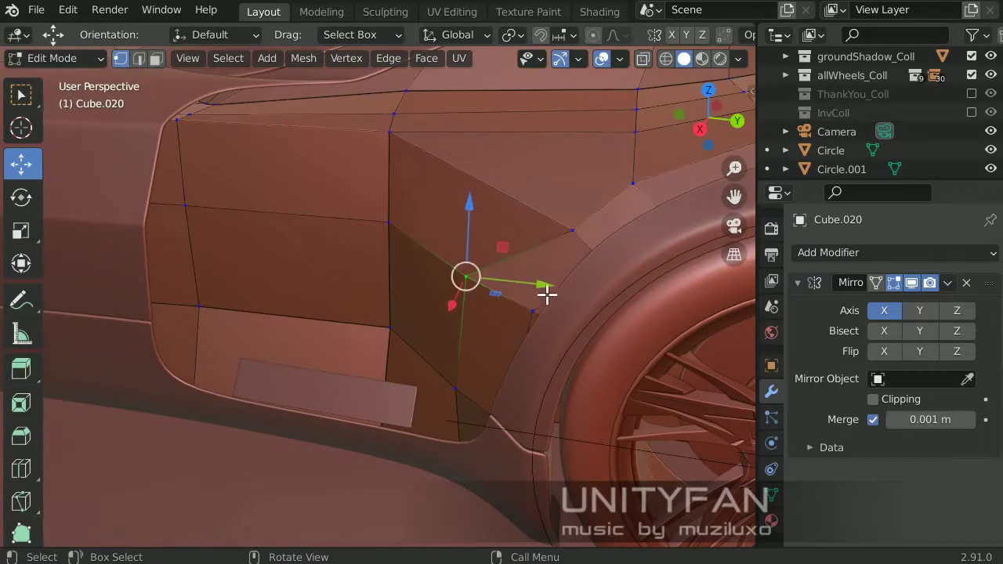
middle_drag(567, 244, 479, 272)
key(g)
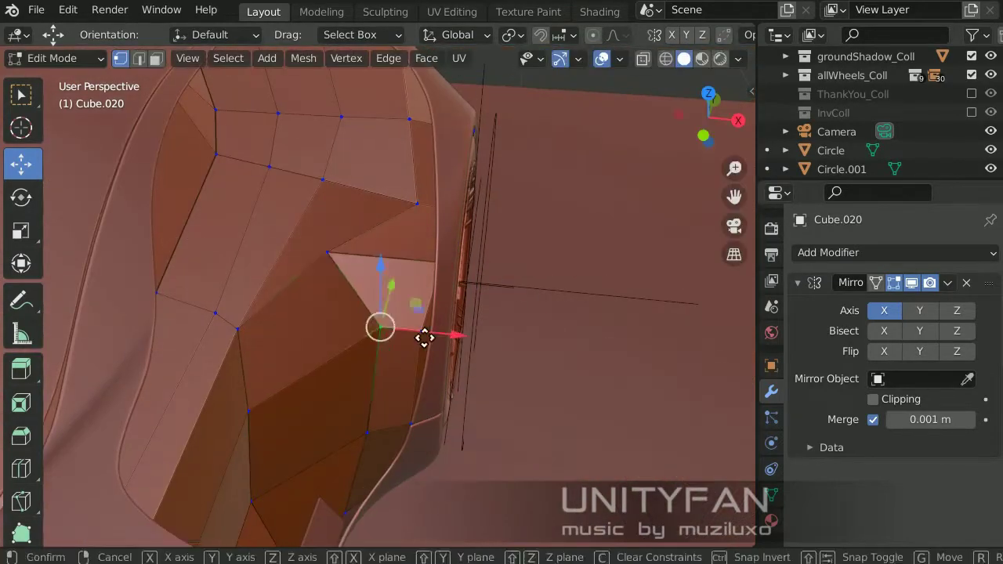
Finish the intake body and start editing the carbon strip Plane.012
key(Escape)
key(Tab)
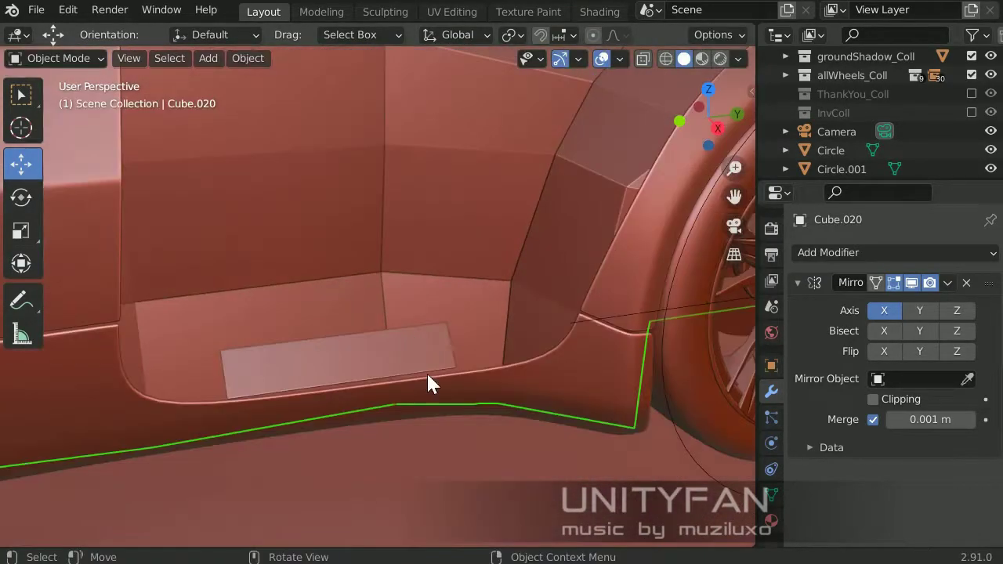
click(439, 387)
key(Tab)
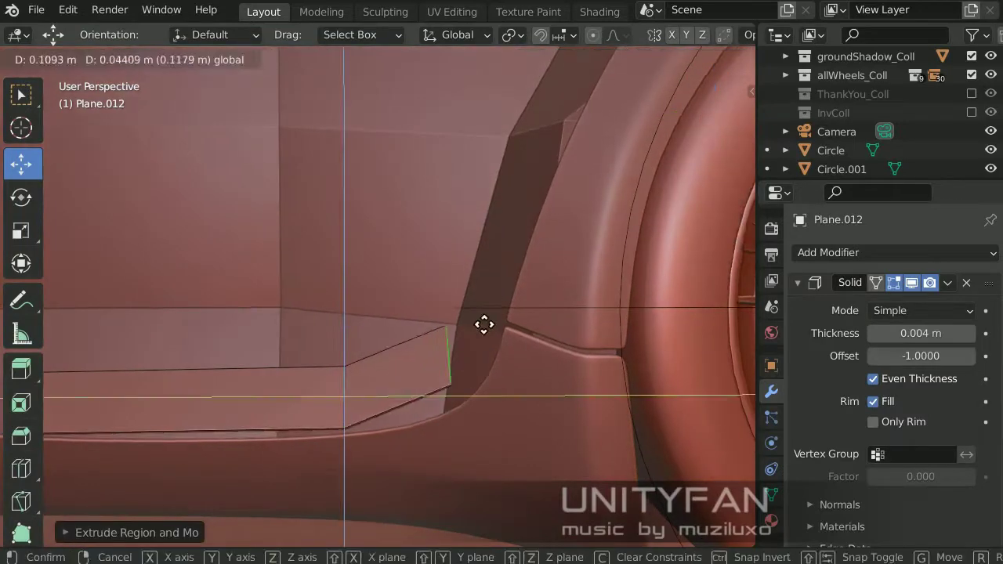
Fold the strip's end face upward by raising its outer edge
click(483, 325)
mouse_move(483, 325)
middle_down()
mouse_move(392, 307)
mouse_move(436, 325)
mouse_move(415, 313)
mouse_move(377, 362)
middle_up()
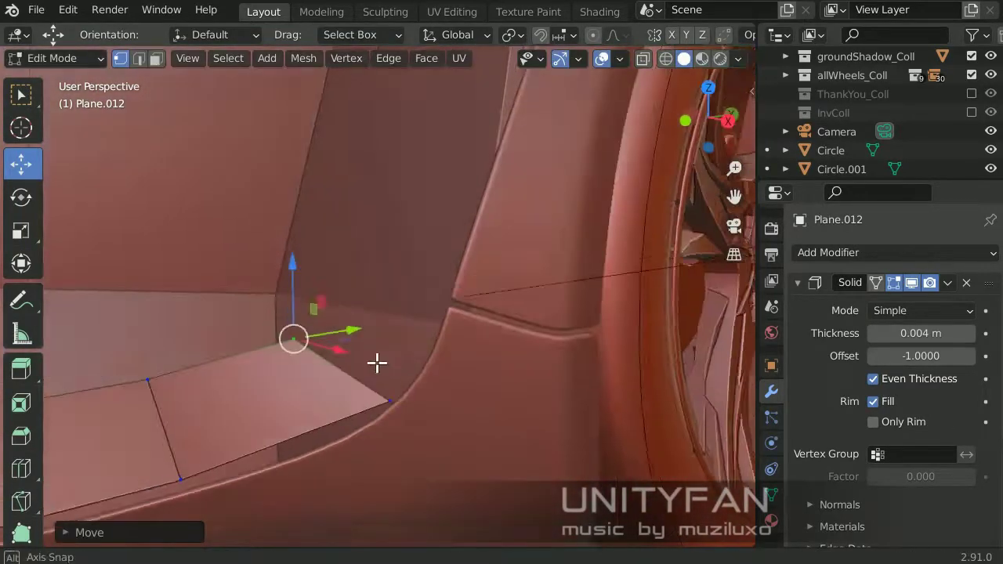
key(g)
click(319, 373)
mouse_move(320, 374)
middle_down()
mouse_move(146, 61)
mouse_move(331, 347)
mouse_move(357, 355)
mouse_move(369, 314)
middle_up()
click(141, 58)
click(358, 355)
key(g)
click(394, 249)
middle_drag(394, 249, 411, 395)
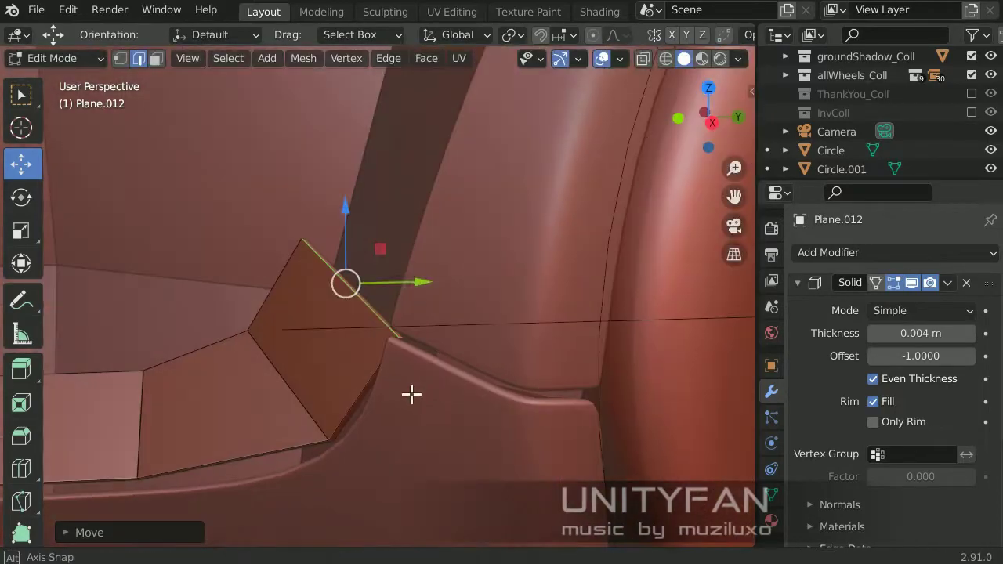
Extrude the strip's edge upward into a new face and shift it along Y
mouse_move(321, 233)
middle_down()
mouse_move(501, 358)
mouse_move(293, 316)
mouse_move(390, 348)
mouse_move(253, 321)
mouse_move(148, 68)
middle_up()
click(139, 58)
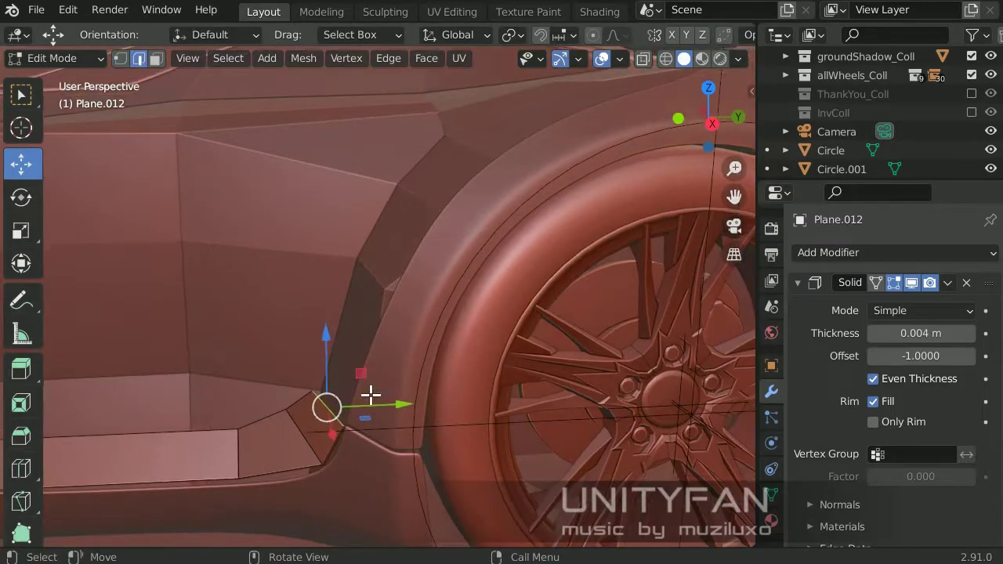
key(e)
click(352, 248)
mouse_move(351, 249)
middle_down()
mouse_move(510, 310)
mouse_move(524, 400)
mouse_move(466, 316)
middle_up()
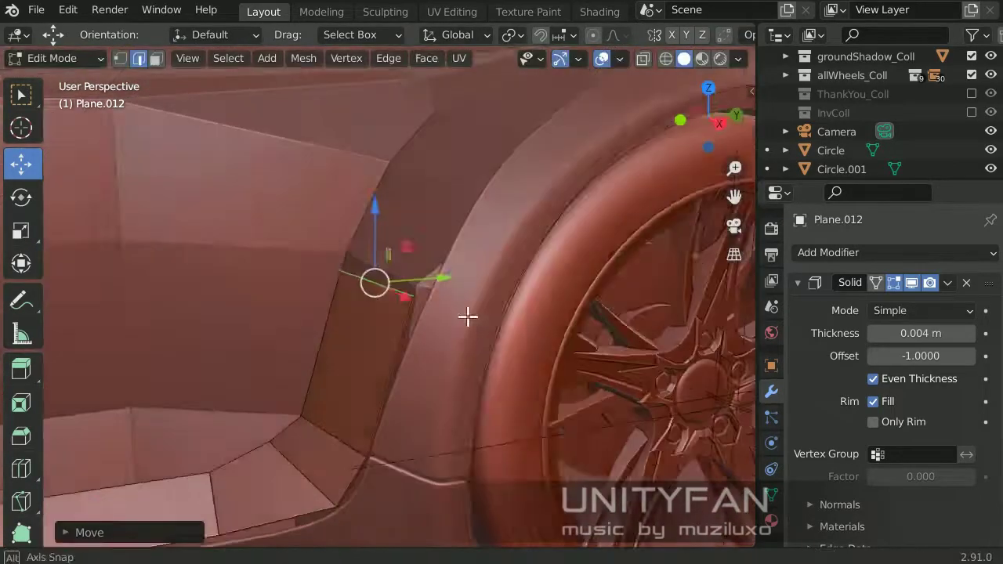
key(g)
key(y)
click(370, 293)
Extrude a second face up from the new edge and move it into place
click(361, 335)
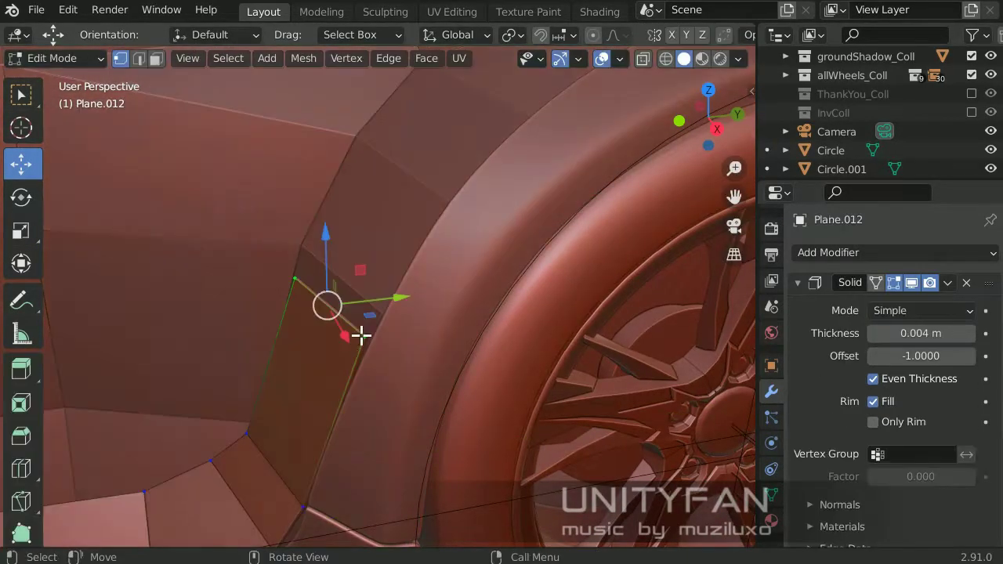
key(e)
click(340, 240)
key(g)
middle_drag(340, 240, 511, 245)
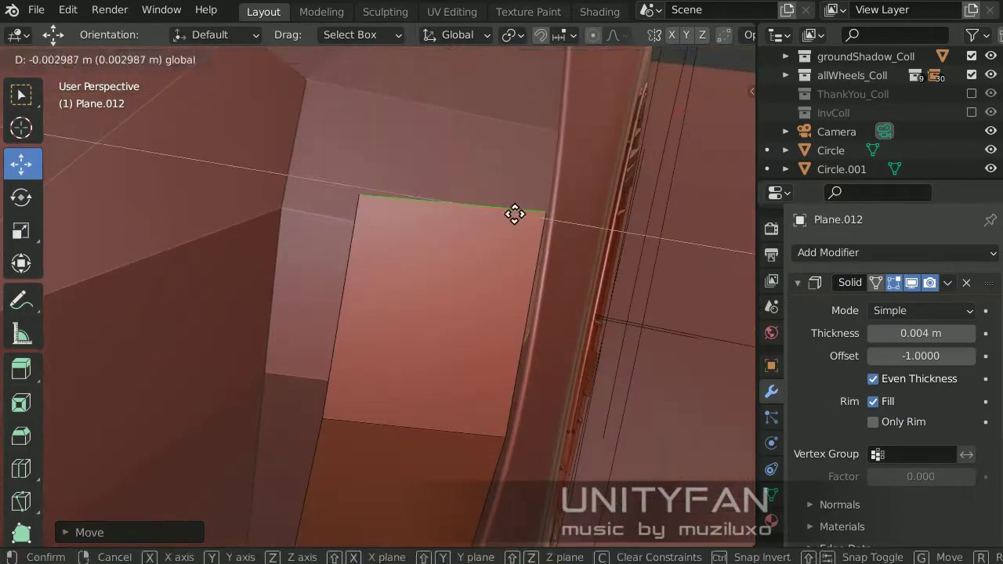
click(514, 214)
scroll(515, 214, down, 5)
mouse_move(392, 336)
middle_down()
mouse_move(283, 353)
mouse_move(501, 291)
mouse_move(514, 306)
middle_up()
Reposition the panel's edge against the car body near the wheel arch
key(2)
scroll(501, 291, up, 3)
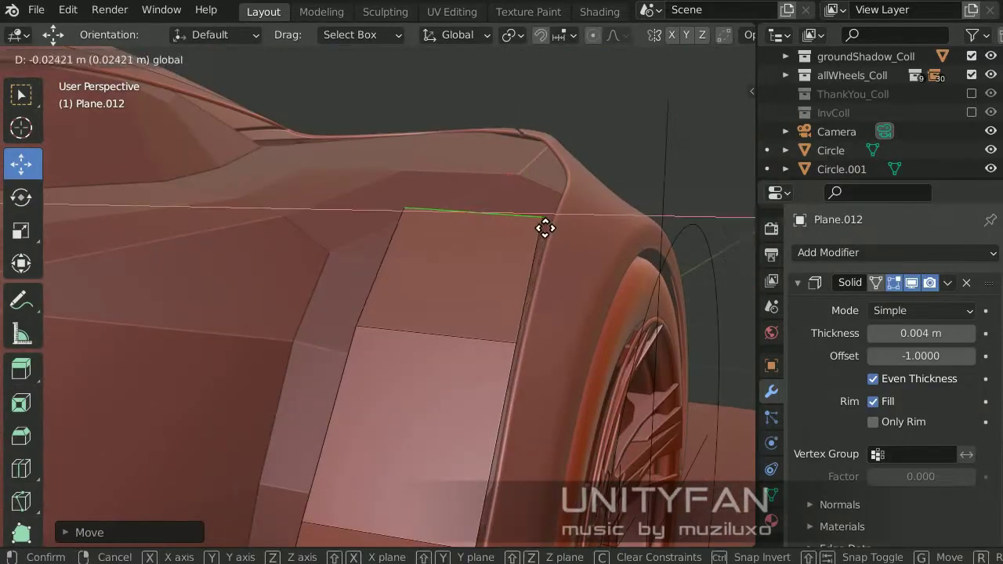
click(546, 228)
mouse_move(546, 228)
middle_down()
mouse_move(470, 243)
mouse_move(410, 327)
middle_up()
key(g)
click(504, 242)
click(321, 125)
key(1)
middle_drag(320, 125, 591, 253)
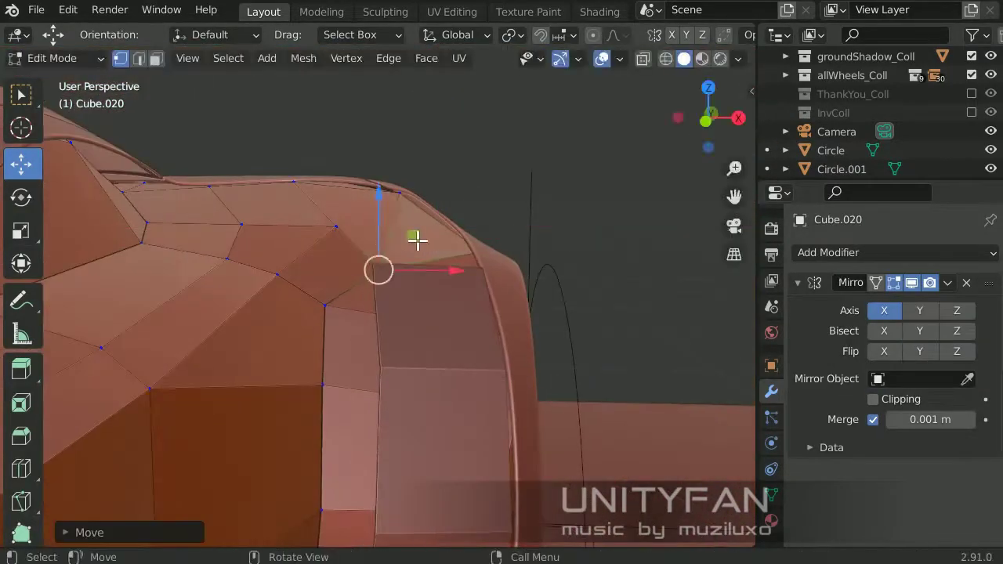
Move a panel vertex out along the wheel-arch edge
mouse_move(339, 395)
middle_down()
mouse_move(331, 333)
mouse_move(425, 361)
mouse_move(415, 306)
mouse_move(466, 290)
middle_up()
click(416, 305)
key(g)
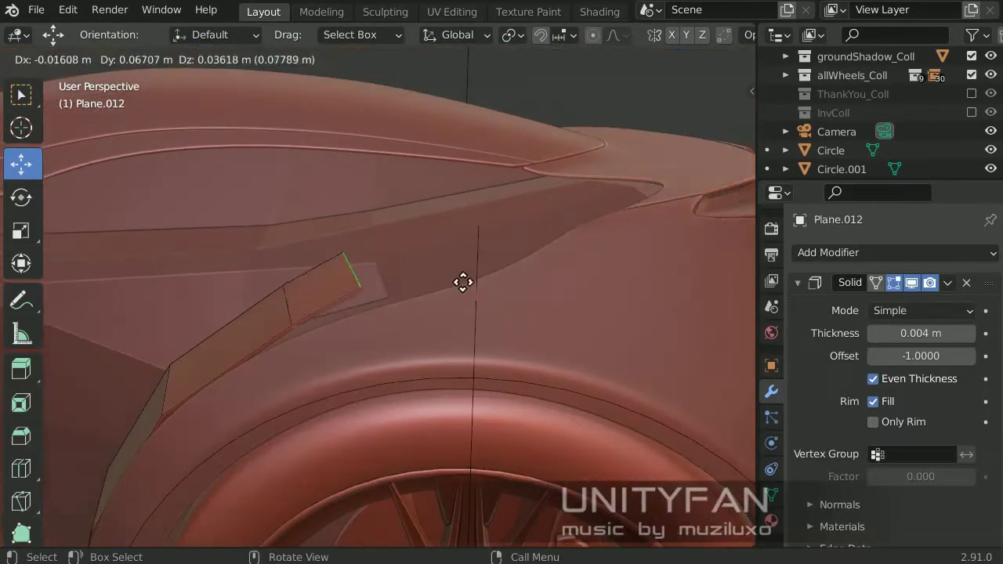
click(500, 223)
middle_drag(500, 223, 518, 181)
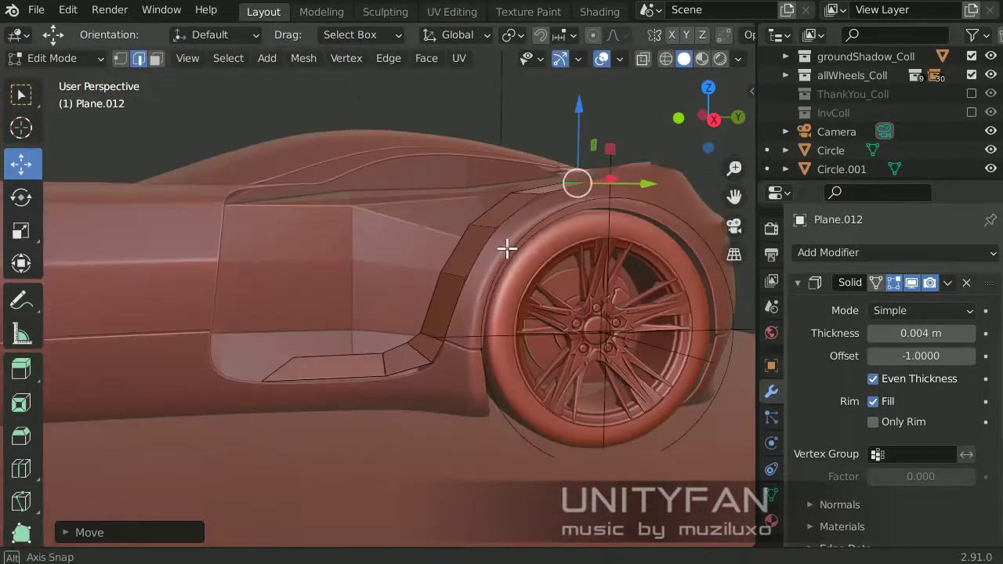
mouse_move(507, 249)
middle_down()
mouse_move(468, 313)
mouse_move(475, 423)
mouse_move(604, 340)
mouse_move(489, 321)
middle_up()
scroll(468, 314, up, 3)
Adjust the selected panel edge's height with a Z-constrained move
key(2)
mouse_move(392, 217)
middle_down()
mouse_move(383, 227)
mouse_move(495, 362)
middle_up()
middle_drag(578, 343, 507, 172)
key(g)
key(z)
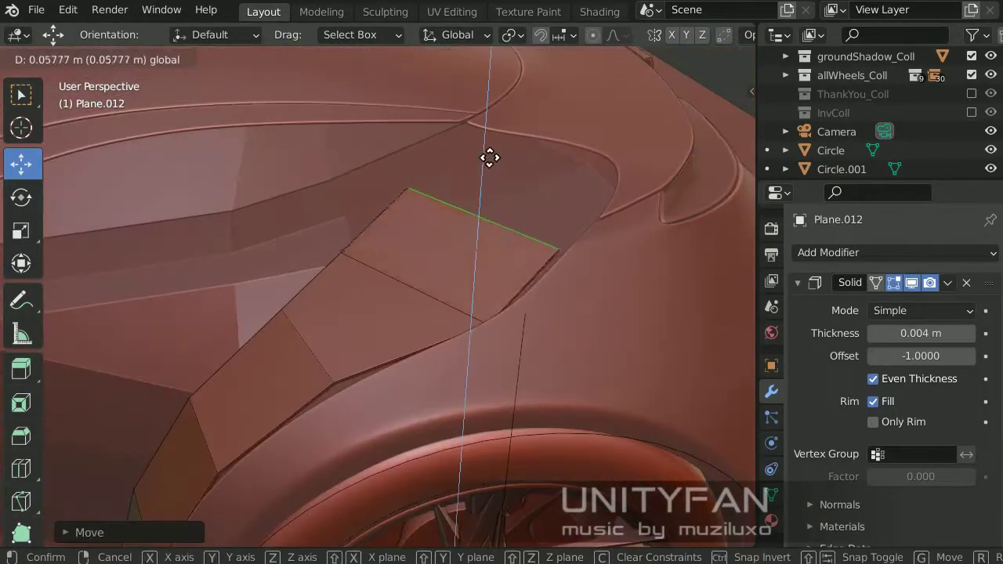
click(488, 156)
Lower the edge further along Z so it sits flush on the body
key(g)
key(z)
click(424, 175)
mouse_move(423, 174)
middle_down()
mouse_move(452, 298)
mouse_move(373, 186)
middle_up()
key(g)
key(z)
mouse_move(319, 237)
middle_down()
mouse_move(473, 347)
mouse_move(450, 390)
mouse_move(352, 285)
mouse_move(470, 358)
middle_up()
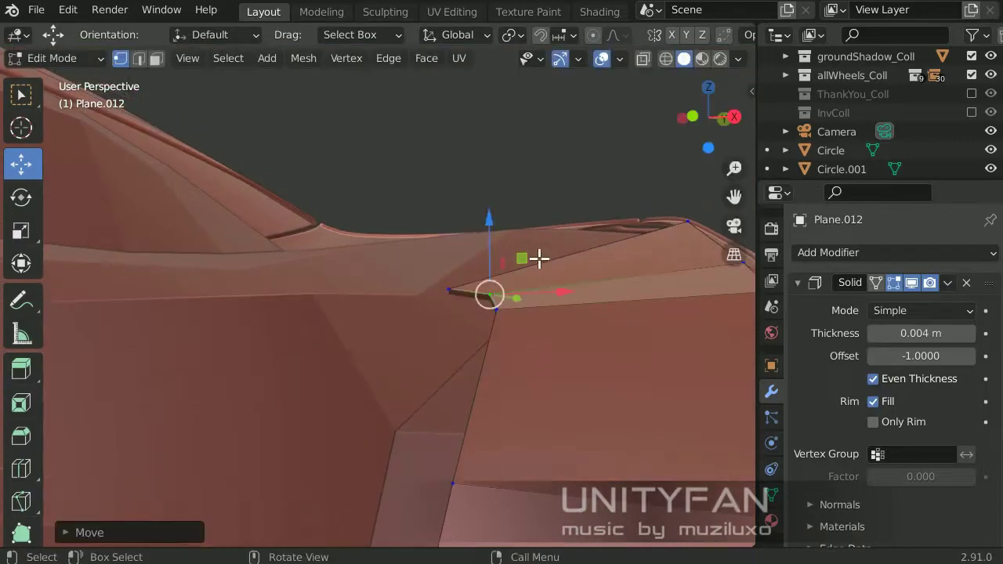
Extrude a new face from the selected edge up the wheel arch
mouse_move(539, 259)
middle_down()
mouse_move(450, 365)
mouse_move(381, 309)
mouse_move(298, 385)
mouse_move(416, 434)
mouse_move(368, 376)
middle_up()
key(2)
key(e)
mouse_move(388, 333)
middle_down()
mouse_move(134, 352)
mouse_move(439, 416)
mouse_move(313, 235)
middle_up()
click(139, 59)
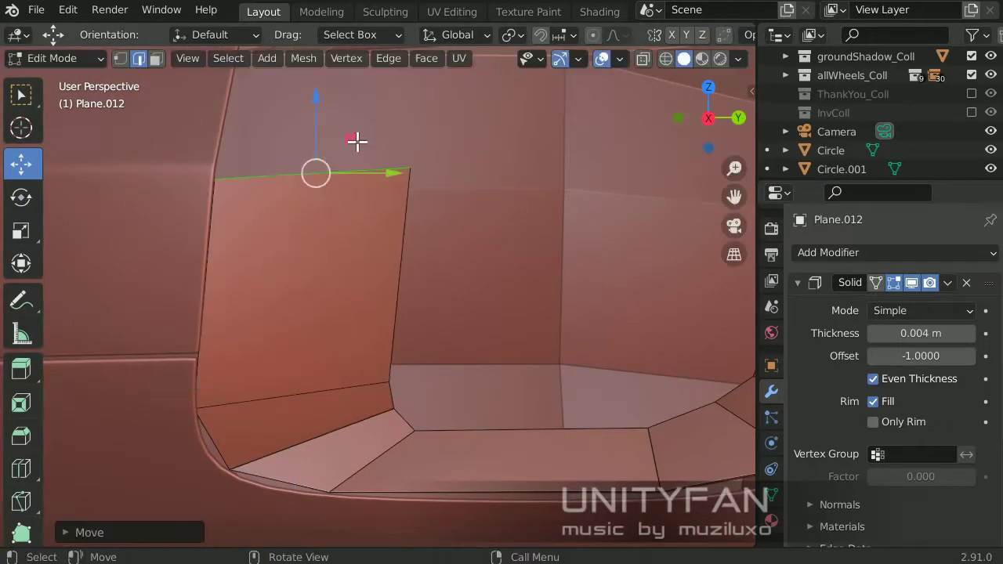
middle_drag(357, 139, 310, 308)
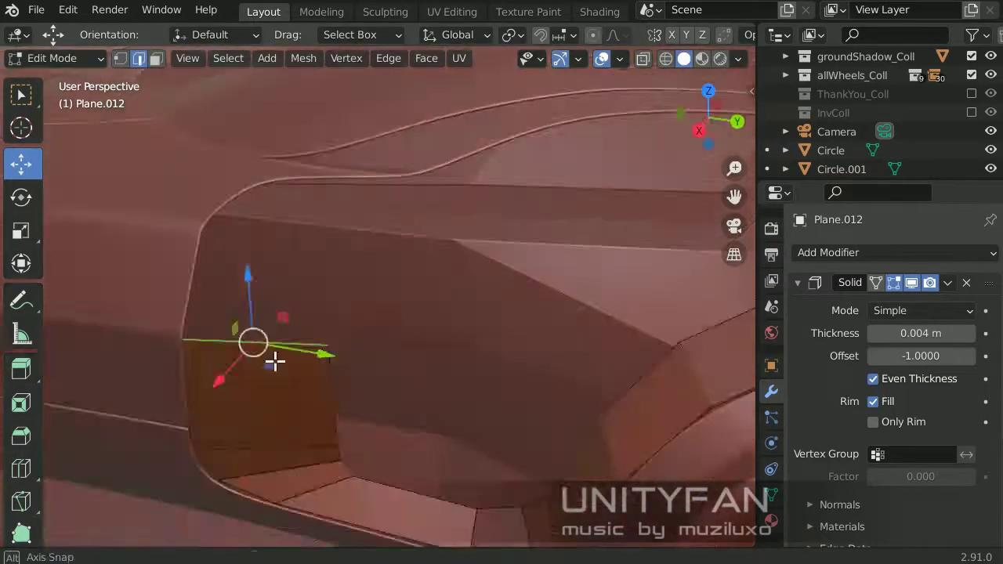
Extrude the panel edge into a new face along the intake's upper edge
key(e)
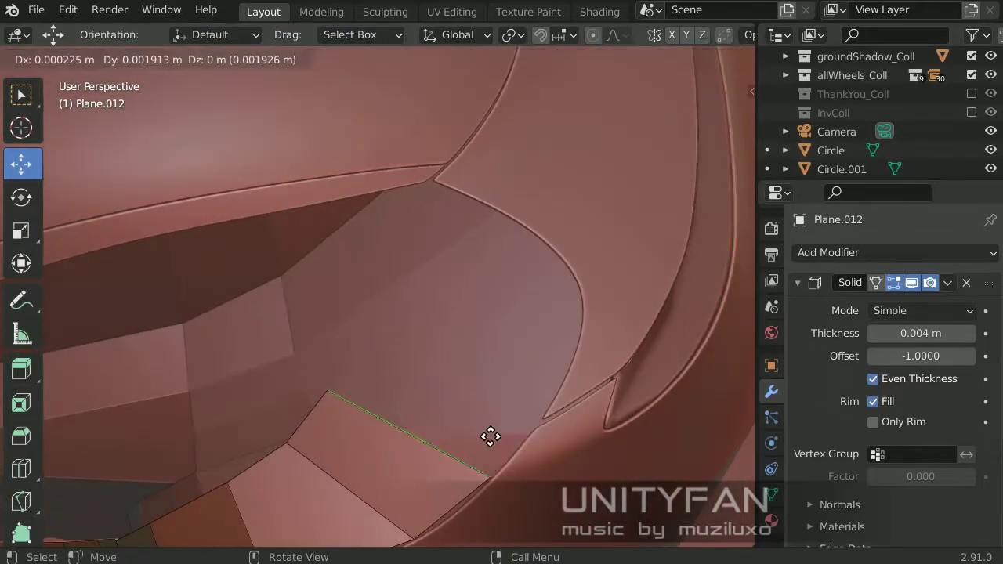
click(598, 387)
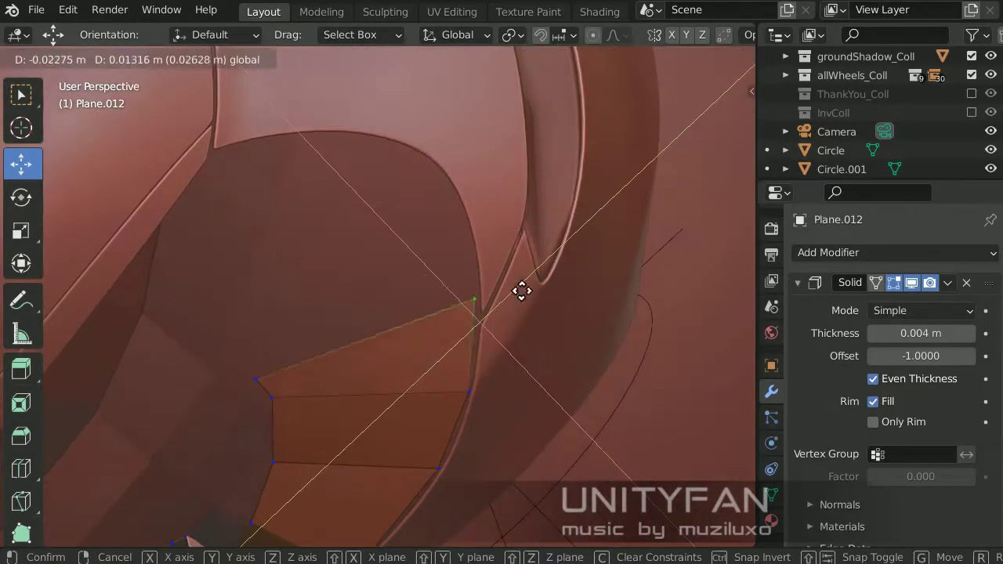
click(522, 291)
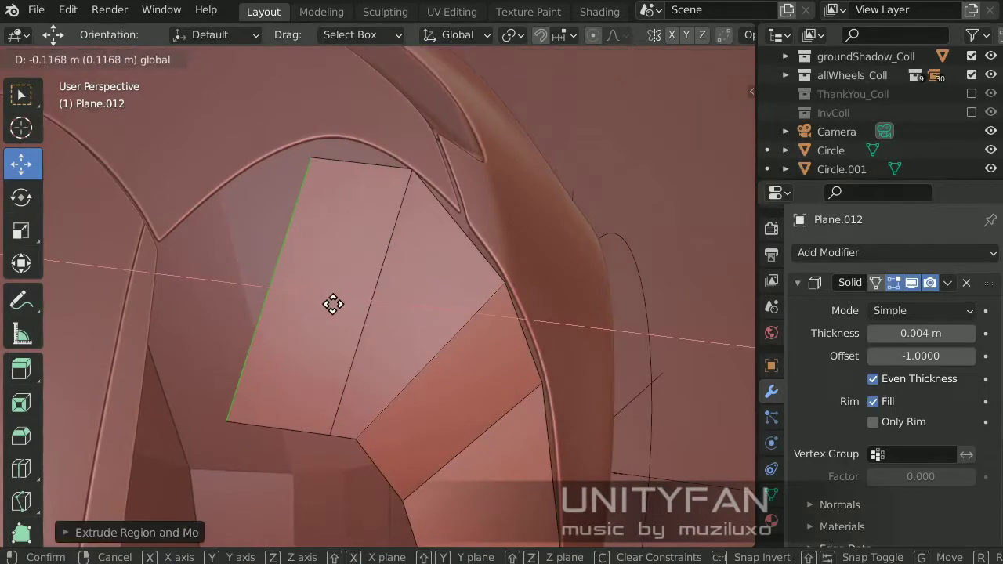
click(333, 305)
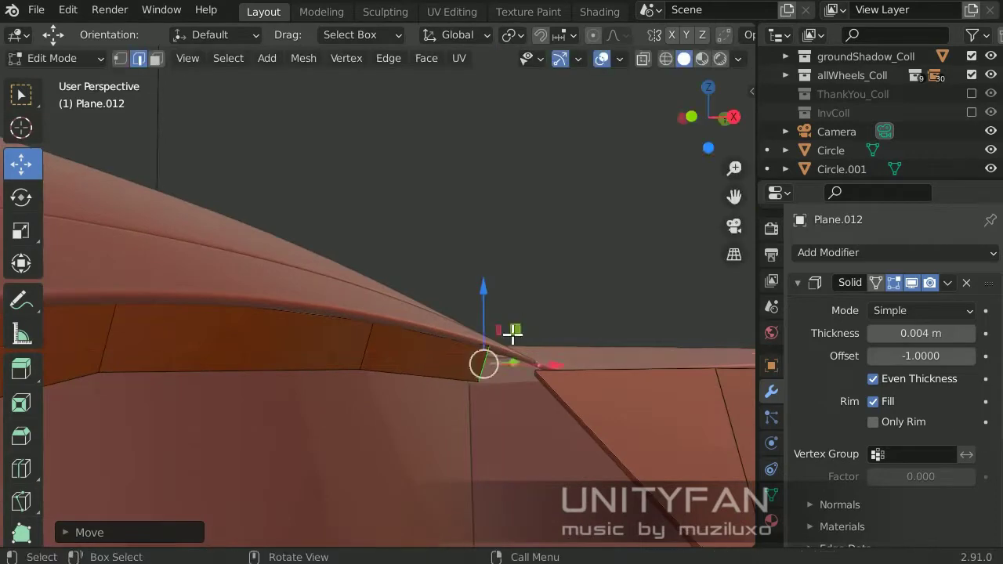
Move the panel's vertices to close the frame around the intake
mouse_move(513, 335)
middle_down()
mouse_move(413, 425)
mouse_move(429, 316)
mouse_move(462, 392)
mouse_move(594, 426)
mouse_move(482, 363)
mouse_move(203, 287)
mouse_move(369, 307)
middle_up()
key(1)
key(g)
click(203, 287)
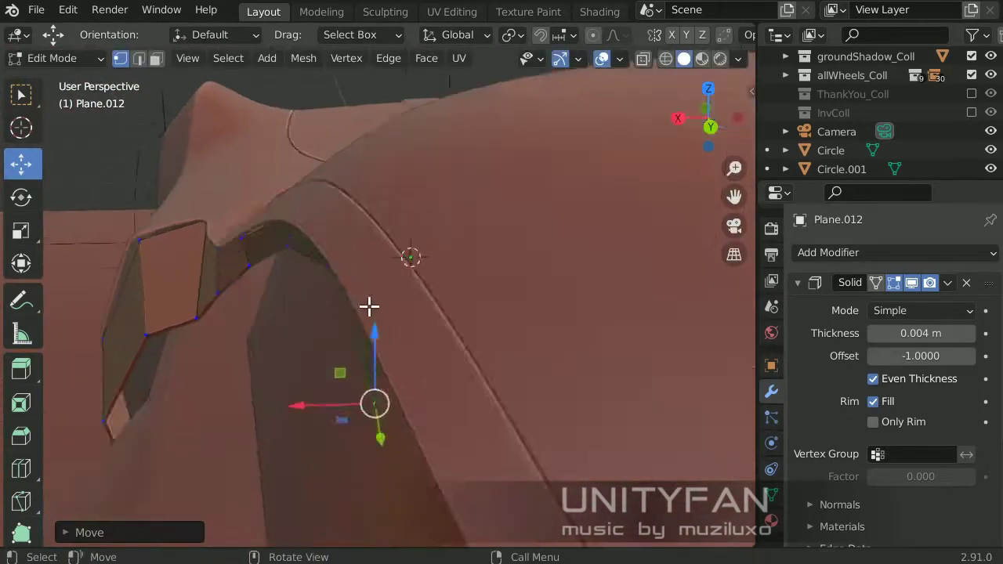
key(g)
click(259, 258)
middle_drag(260, 258, 379, 282)
mouse_move(487, 364)
middle_down()
mouse_move(423, 378)
mouse_move(253, 253)
mouse_move(462, 337)
mouse_move(435, 243)
mouse_move(522, 327)
mouse_move(426, 391)
middle_up()
key(g)
click(435, 243)
Select all of the panel's geometry in Edit Mode
key(Tab)
key(Tab)
key(a)
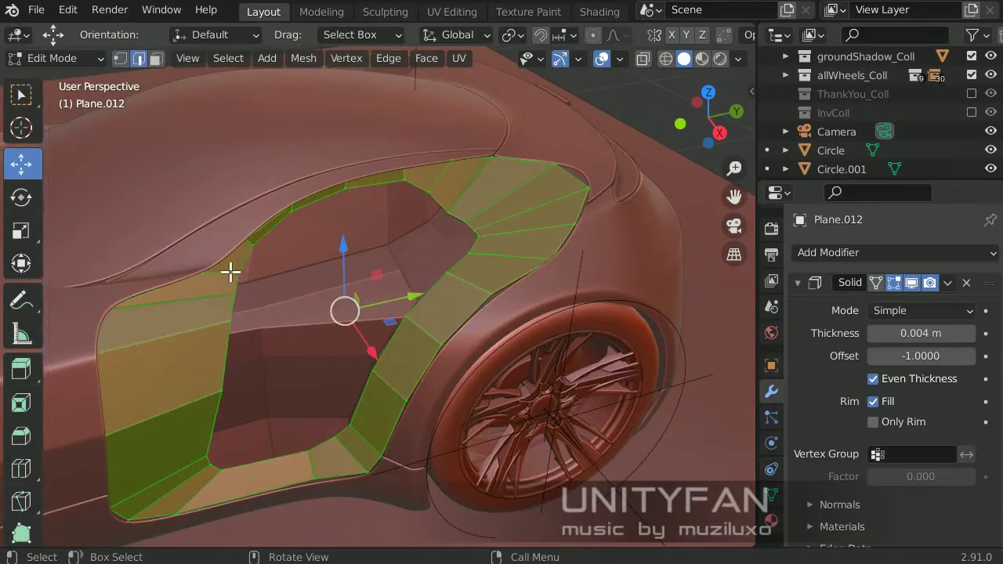
key(ctrl+e)
key(Escape)
Unwrap the whole panel's faces into UVs
key(u)
click(381, 309)
Split the viewport and make the top area a UV Editor
key(Tab)
middle_drag(380, 309, 450, 362)
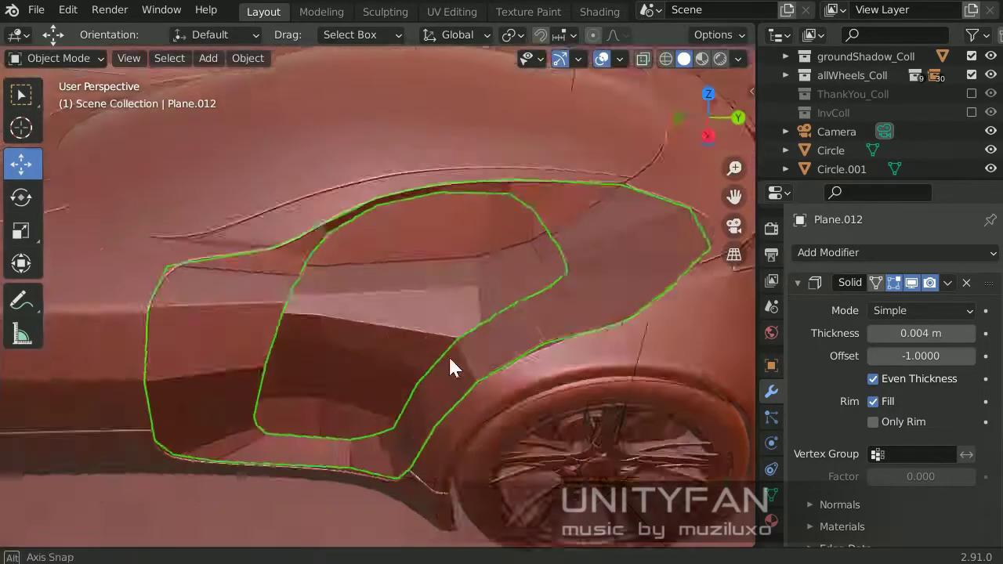
drag(3, 47, 3, 220)
click(17, 35)
click(49, 125)
key(Tab)
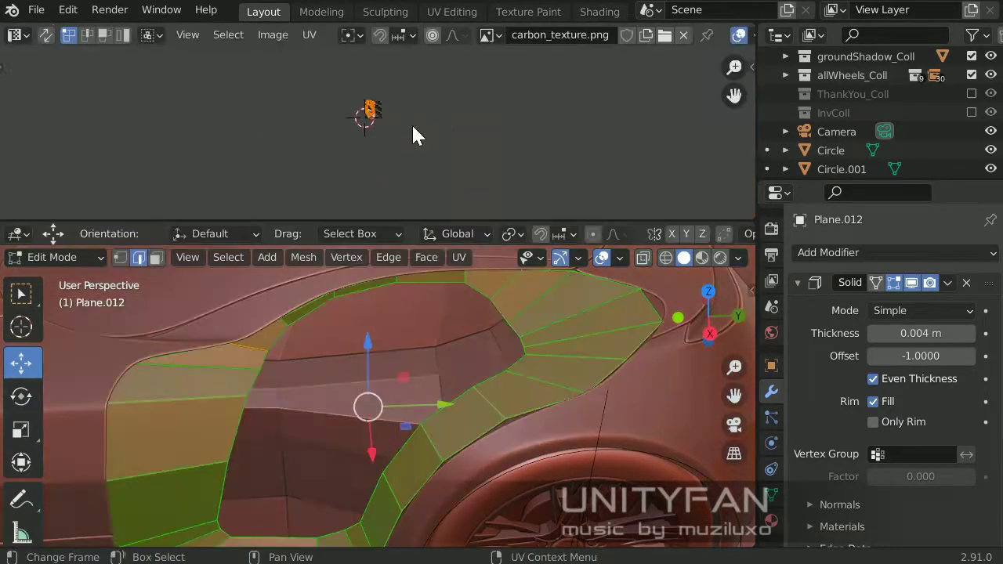
click(695, 166)
Switch the viewport to Material Preview shading
key(Tab)
key(z)
click(497, 430)
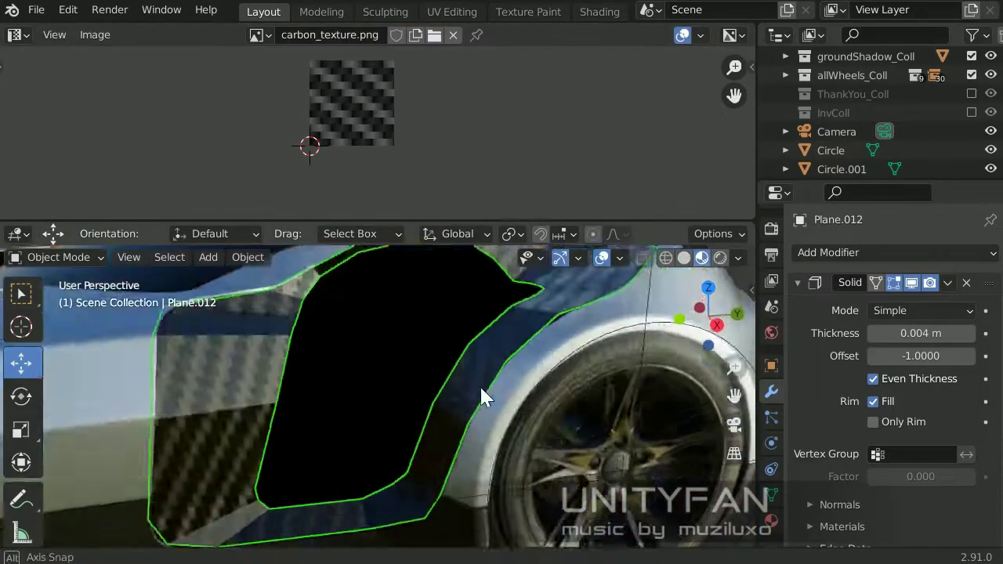
key(Tab)
Scale down and rotate the panel's UVs for a finer, angled carbon weave
key(s)
click(726, 153)
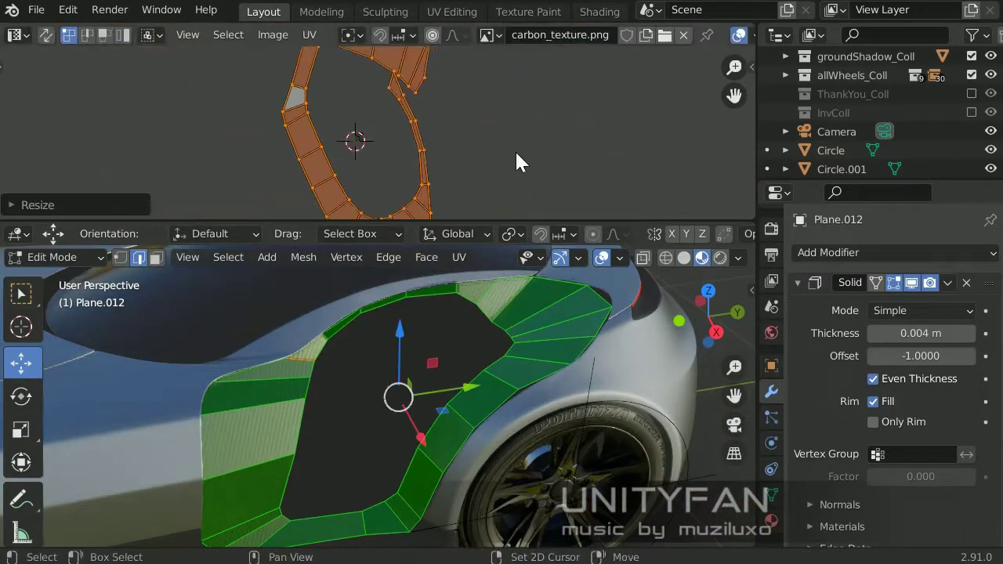
key(r)
click(368, 313)
key(Tab)
scroll(381, 448, up, 3)
right_click(369, 423)
key(Escape)
scroll(398, 347, down, 3)
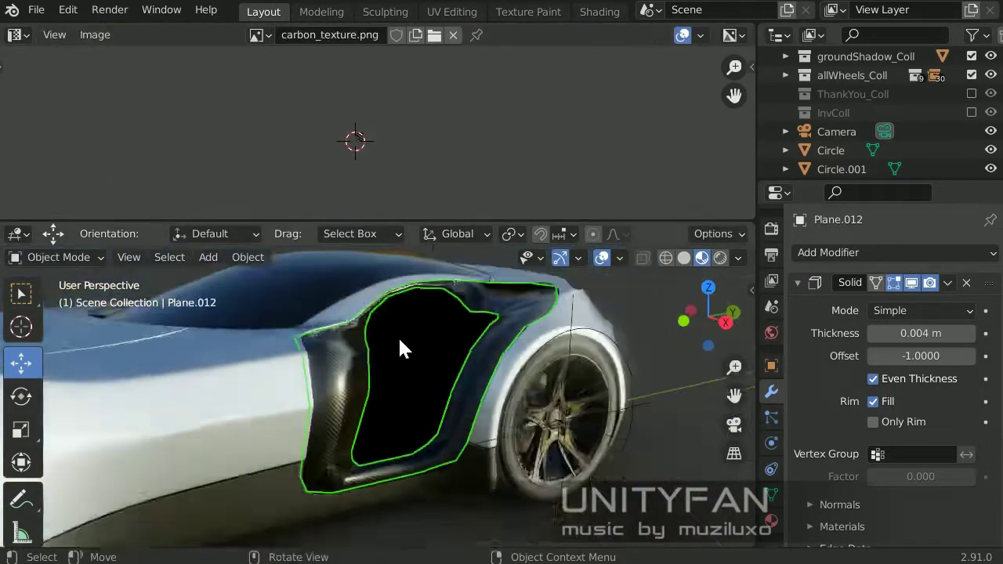
scroll(337, 393, up, 5)
scroll(306, 295, up, 1)
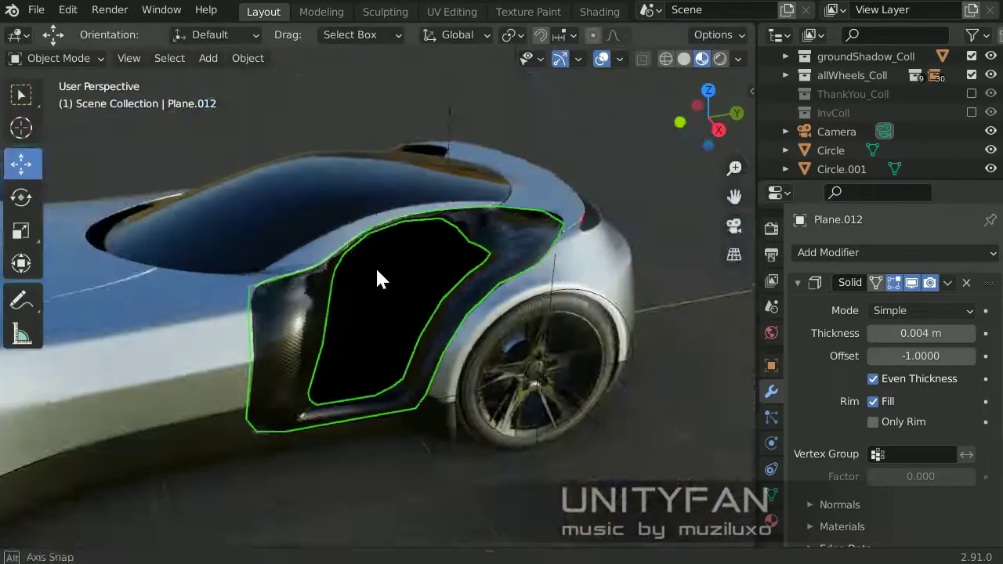
Add an edge loop around the panel and collapse the thickness modifier's settings
key(Tab)
scroll(392, 381, up, 3)
click(224, 416)
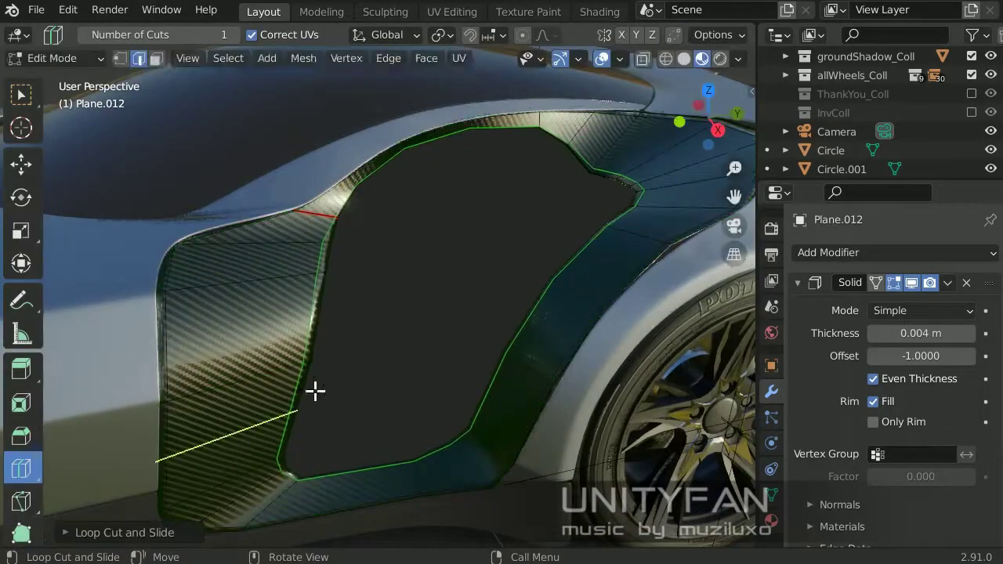
key(Tab)
scroll(573, 140, down, 4)
scroll(285, 273, up, 4)
click(797, 283)
Add a Subdivision Surface modifier to Plane.012
click(822, 248)
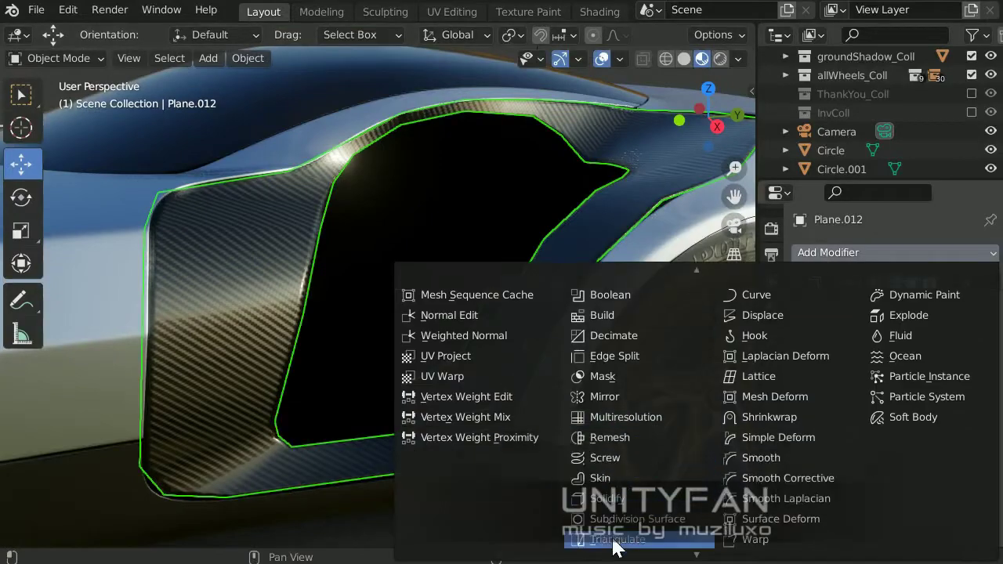
click(616, 543)
scroll(398, 413, down, 4)
mouse_move(398, 414)
middle_down()
mouse_move(522, 262)
mouse_move(459, 397)
mouse_move(495, 313)
mouse_move(468, 304)
mouse_move(551, 194)
mouse_move(587, 306)
middle_up()
scroll(496, 313, up, 3)
Select the car body and zoom around to inspect the smoothed panel
click(476, 307)
scroll(467, 304, up, 2)
scroll(464, 329, down, 3)
scroll(502, 433, up, 3)
scroll(502, 423, down, 2)
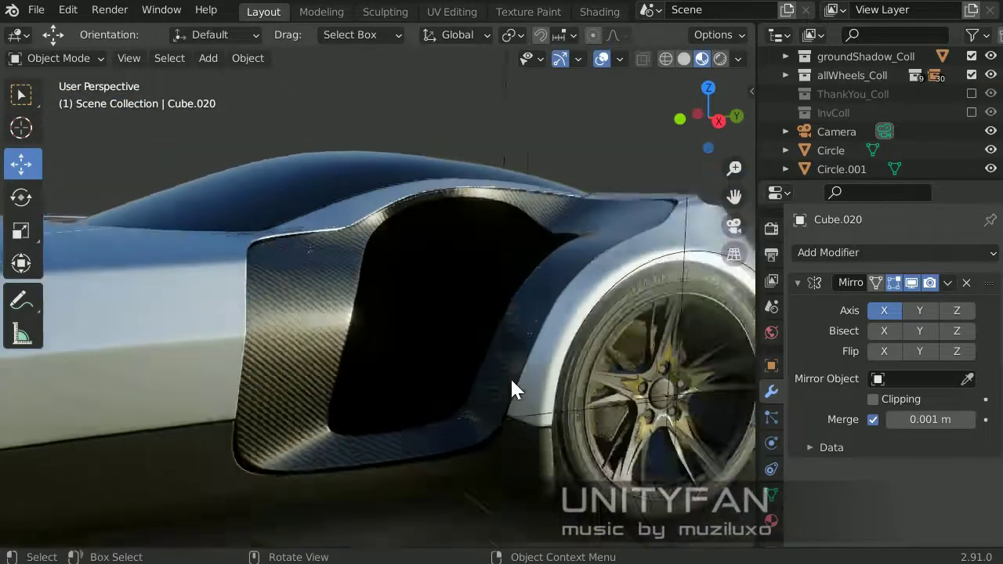
scroll(512, 388, down, 3)
scroll(582, 405, up, 4)
Widen the 3D view and orbit around the carbon intake and rear wheel
middle_drag(359, 381, 627, 273)
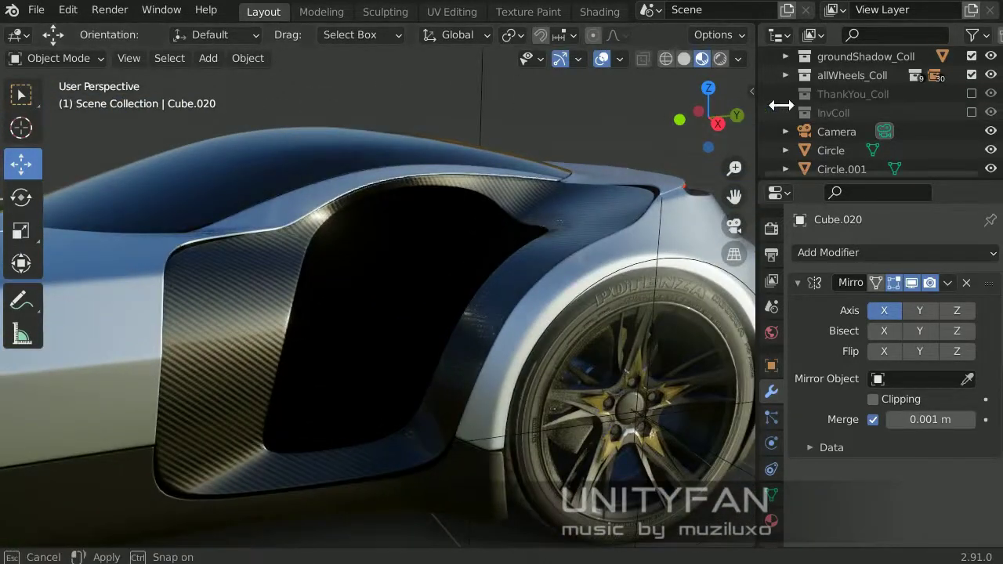
drag(757, 275, 937, 235)
mouse_move(827, 205)
middle_down()
mouse_move(750, 269)
mouse_move(743, 369)
mouse_move(555, 394)
mouse_move(901, 274)
middle_up()
scroll(755, 280, up, 2)
drag(938, 256, 731, 257)
click(862, 253)
mouse_move(657, 348)
middle_down()
mouse_move(477, 128)
mouse_move(522, 271)
mouse_move(508, 314)
middle_up()
drag(754, 291, 958, 292)
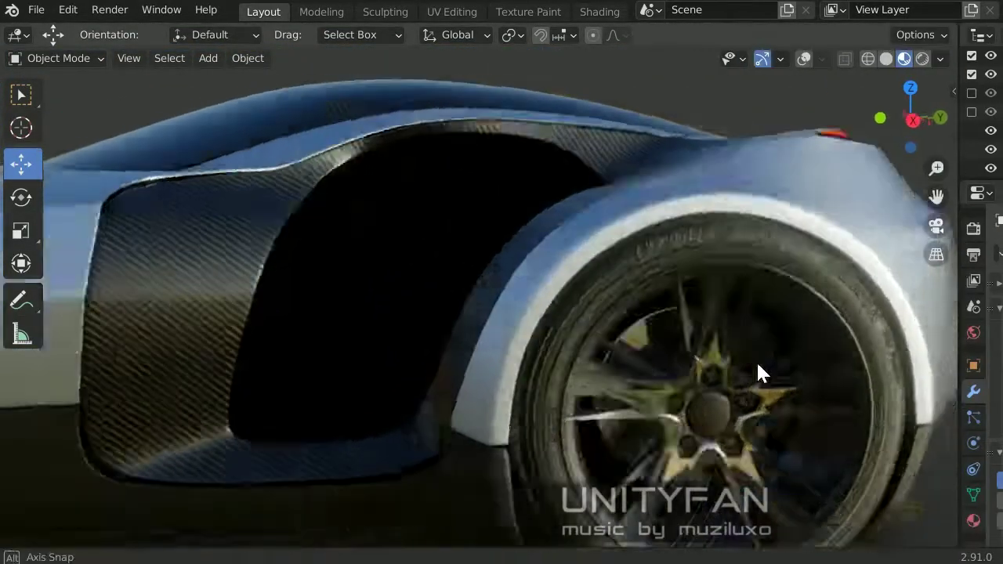